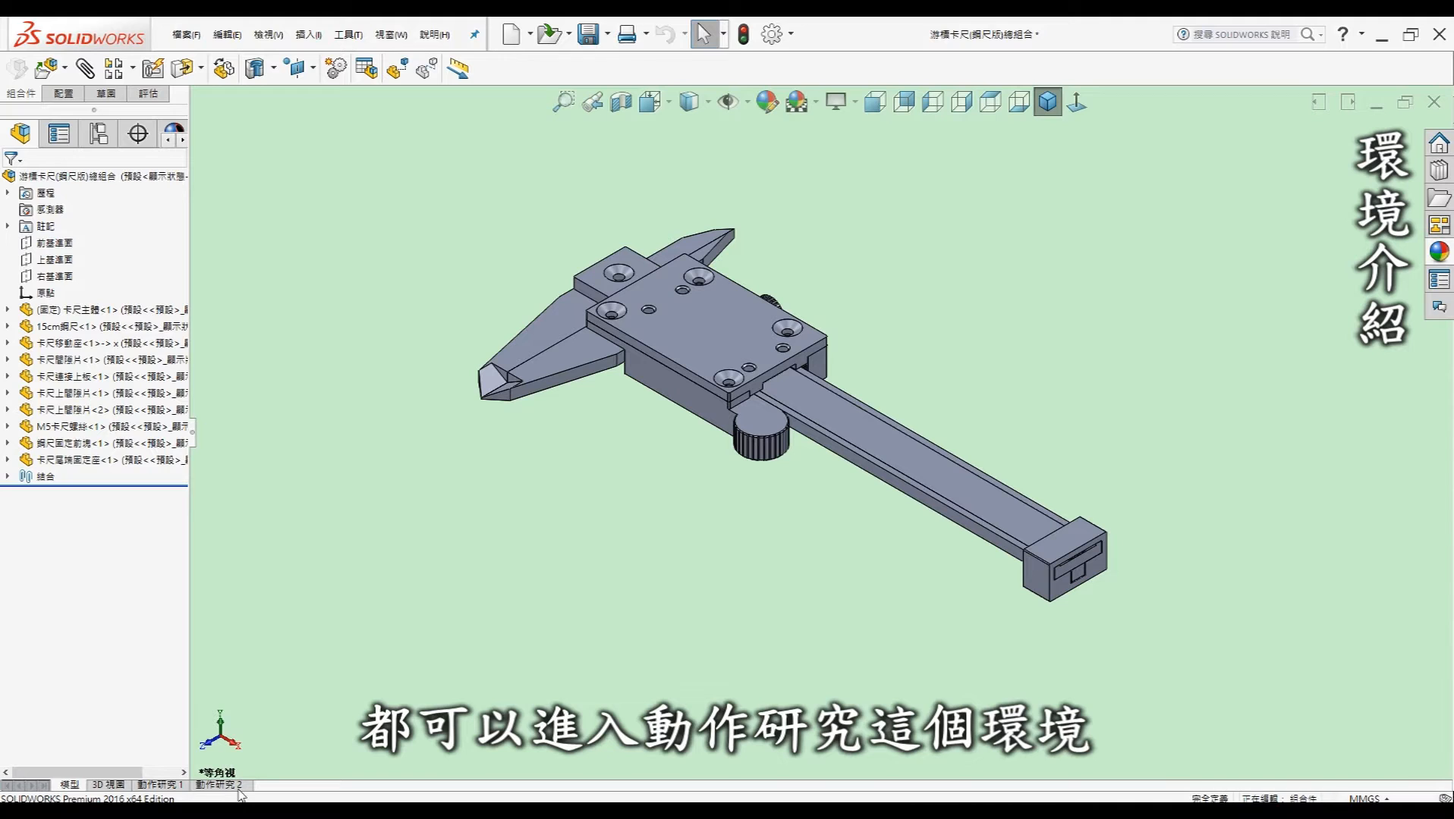
Open motion study 動作研究 2 and choose 動畫 (Animation) as its study type.
click(224, 786)
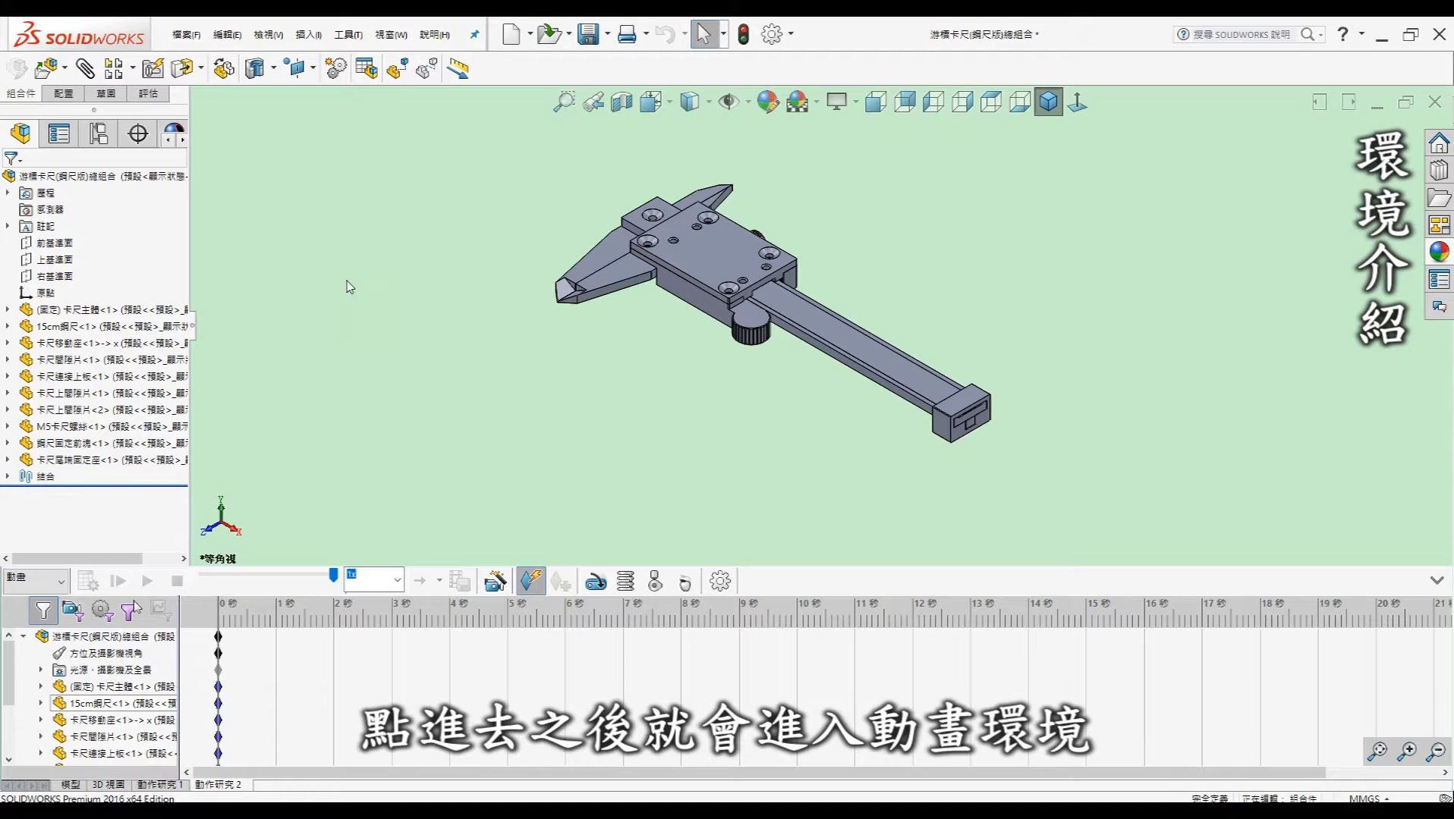
click(38, 581)
click(34, 607)
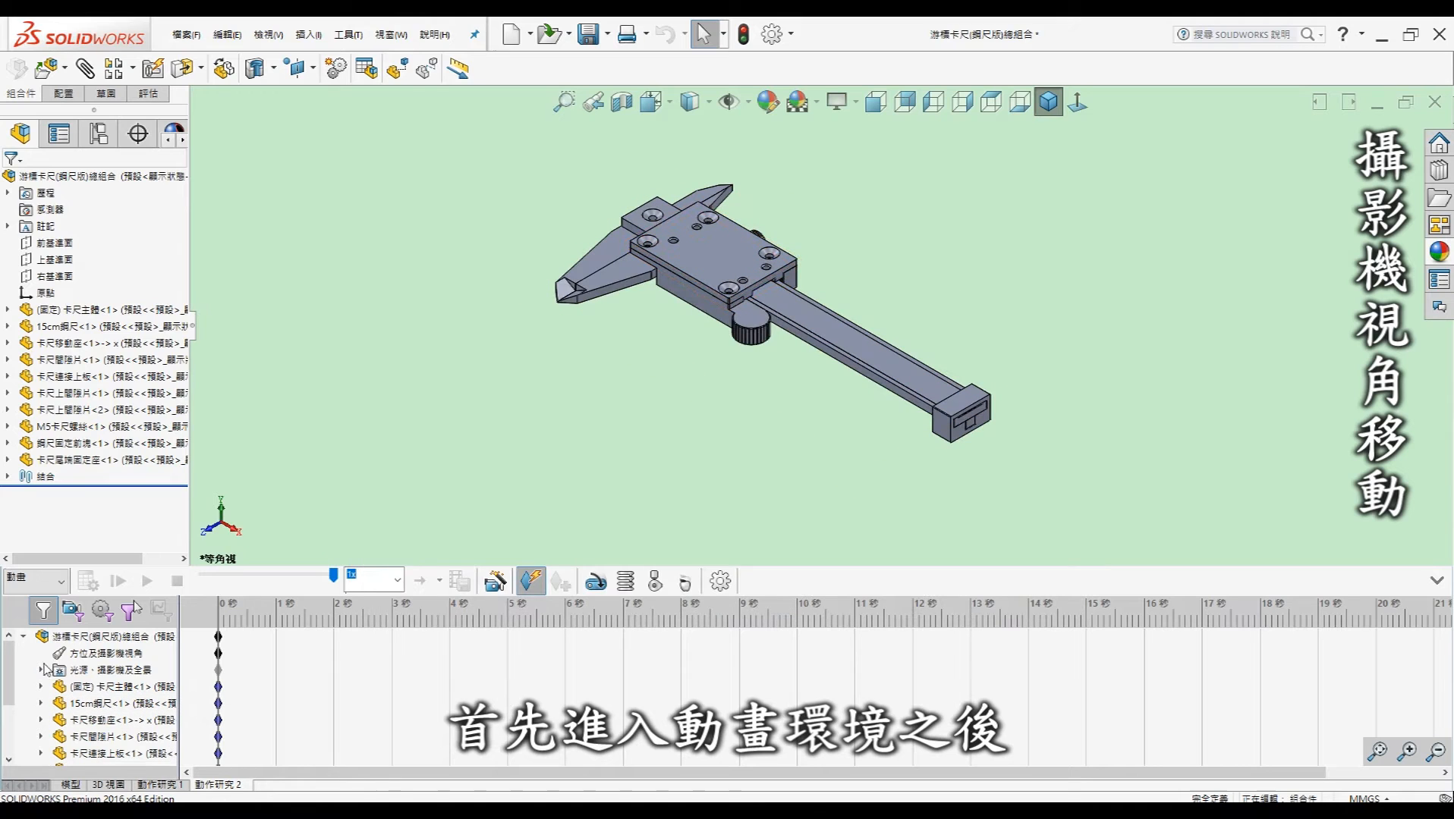
Add a new camera to the motion study, aimed at the caliper from the default view, and accept its settings.
right_click(96, 675)
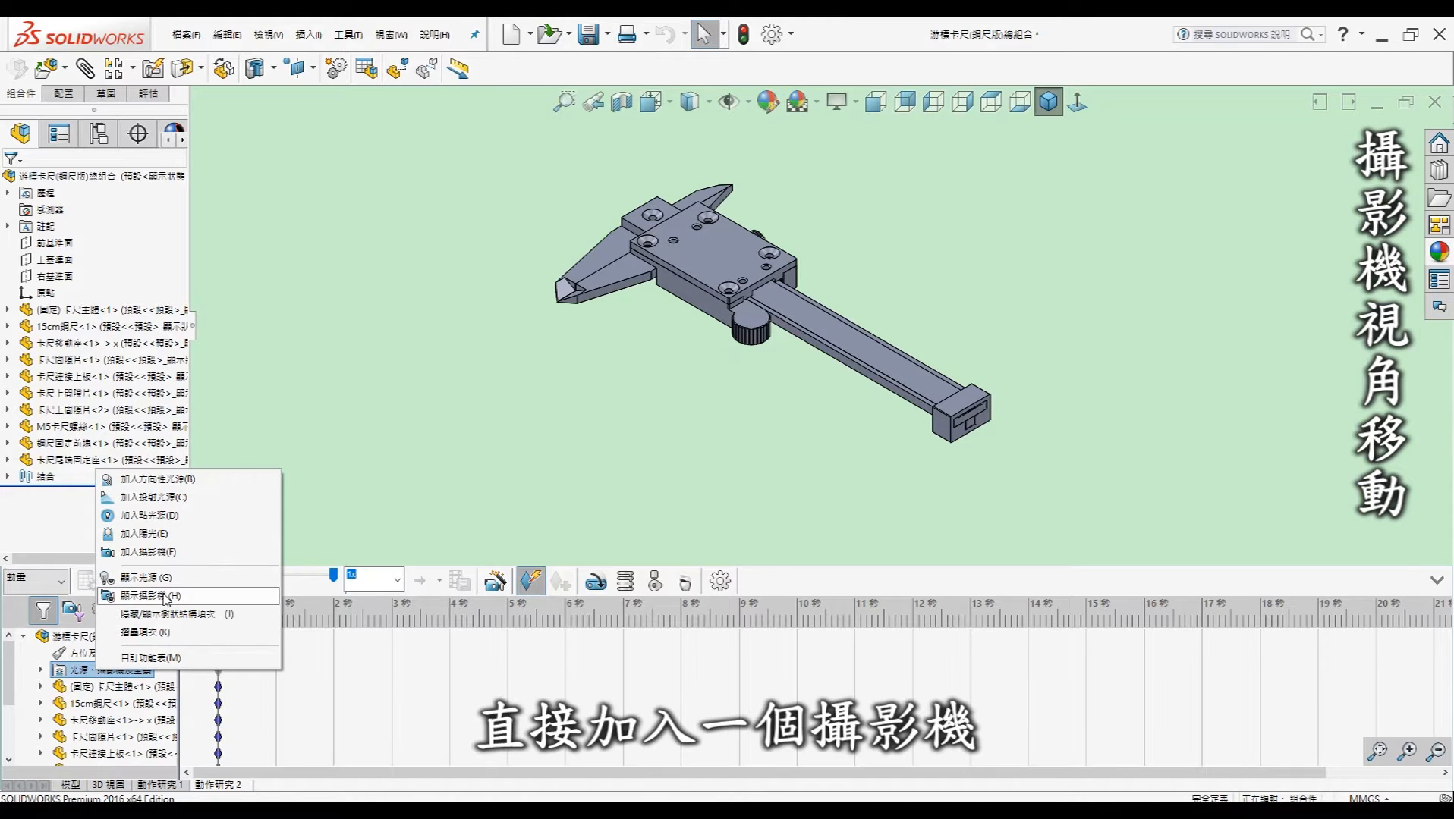
click(152, 553)
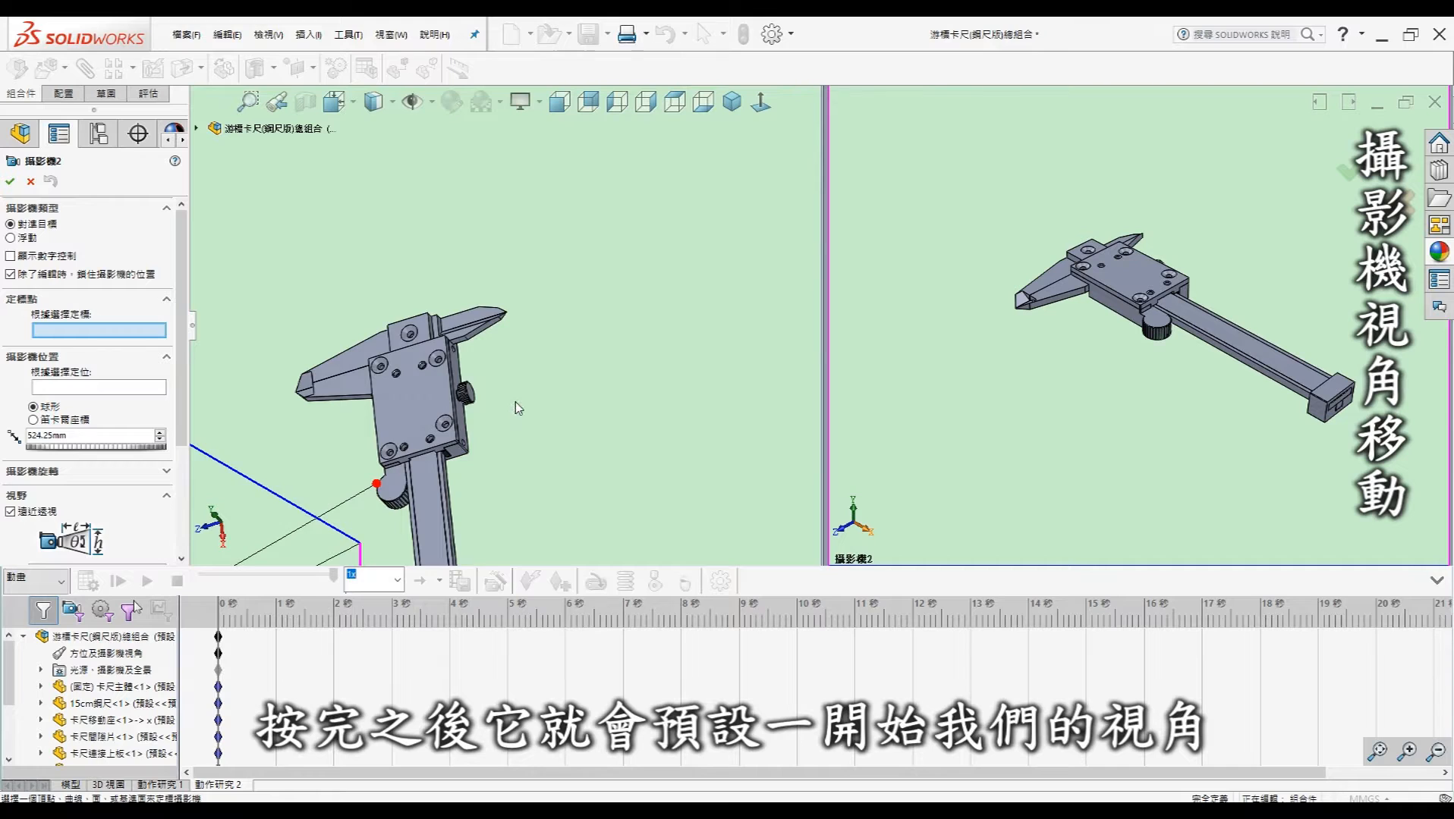
scroll(518, 409, up, 5)
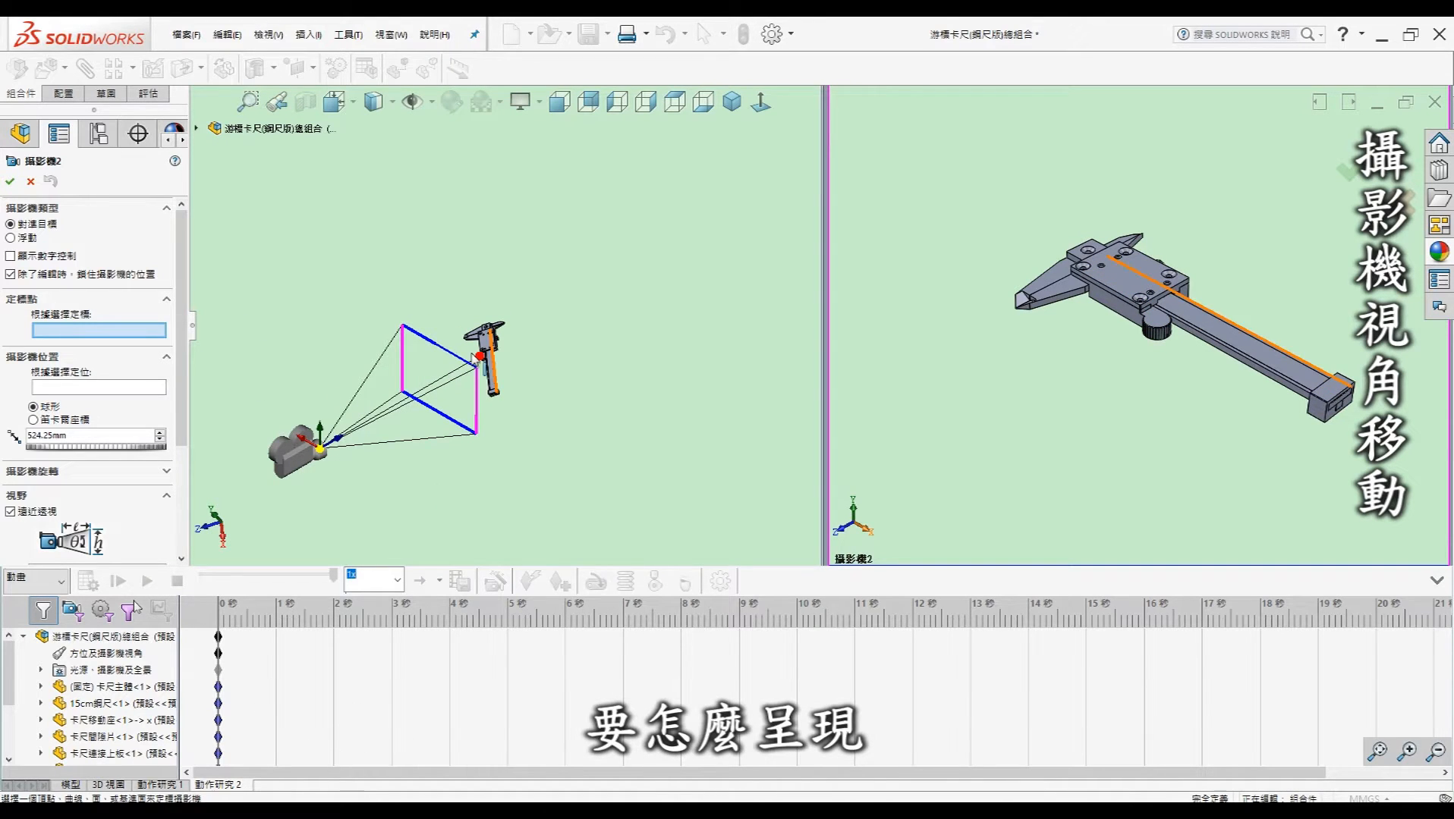
key(Return)
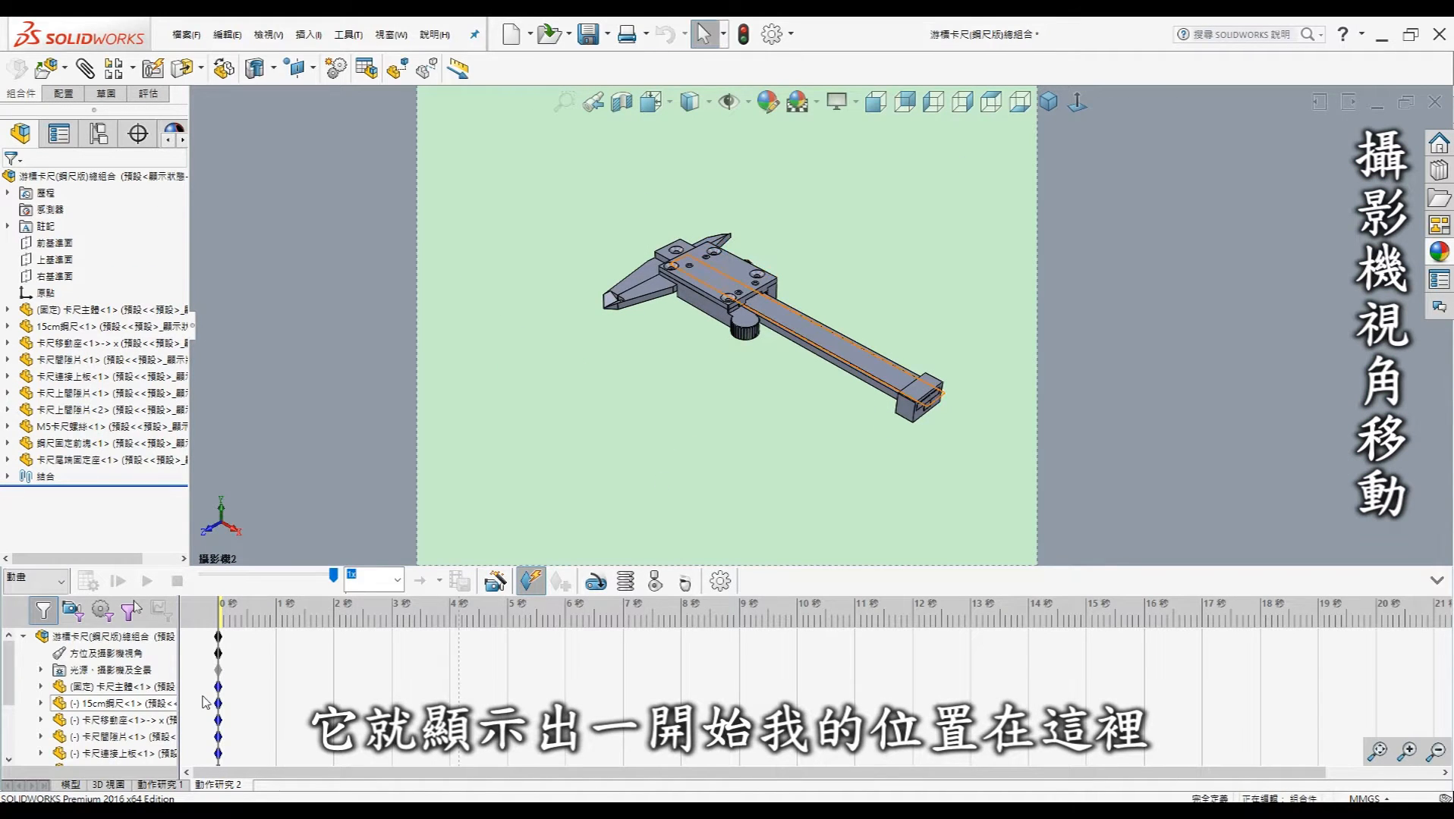
Copy the 攝影機2 keyframe from 0 seconds and paste it at 1 second on the timeline.
click(41, 670)
scroll(11, 679, down, 1)
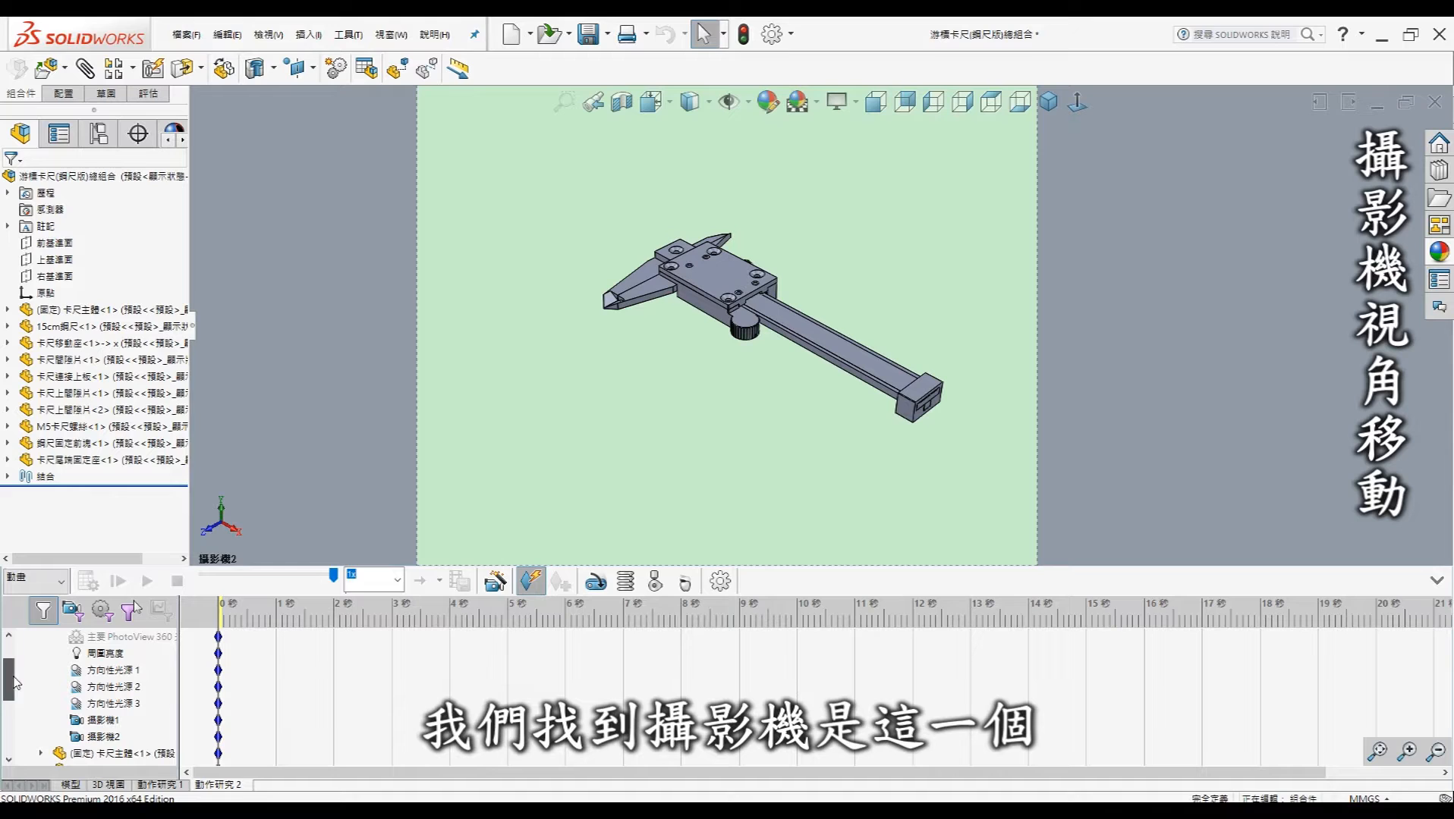
click(112, 737)
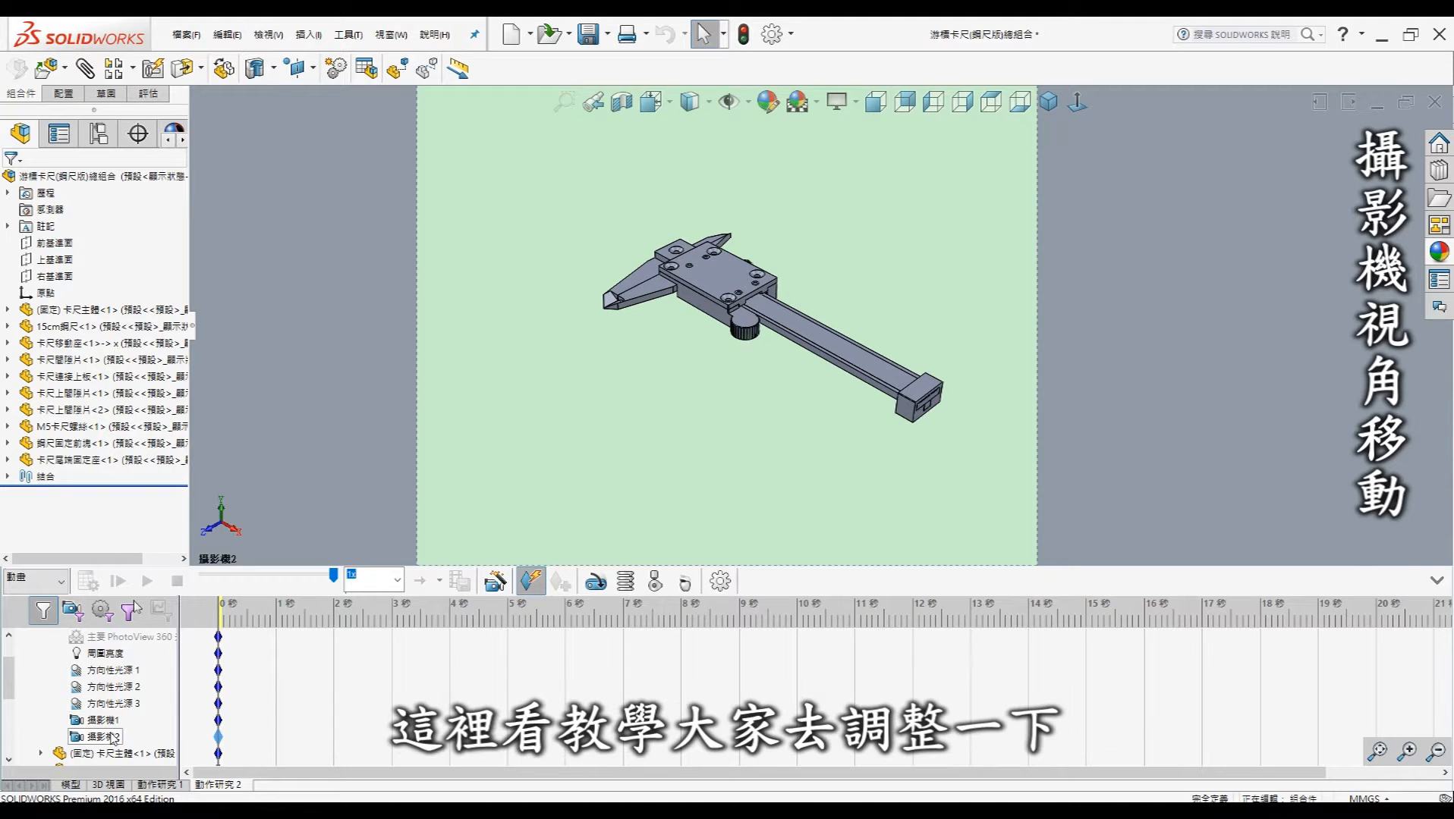
scroll(238, 686, down, 1)
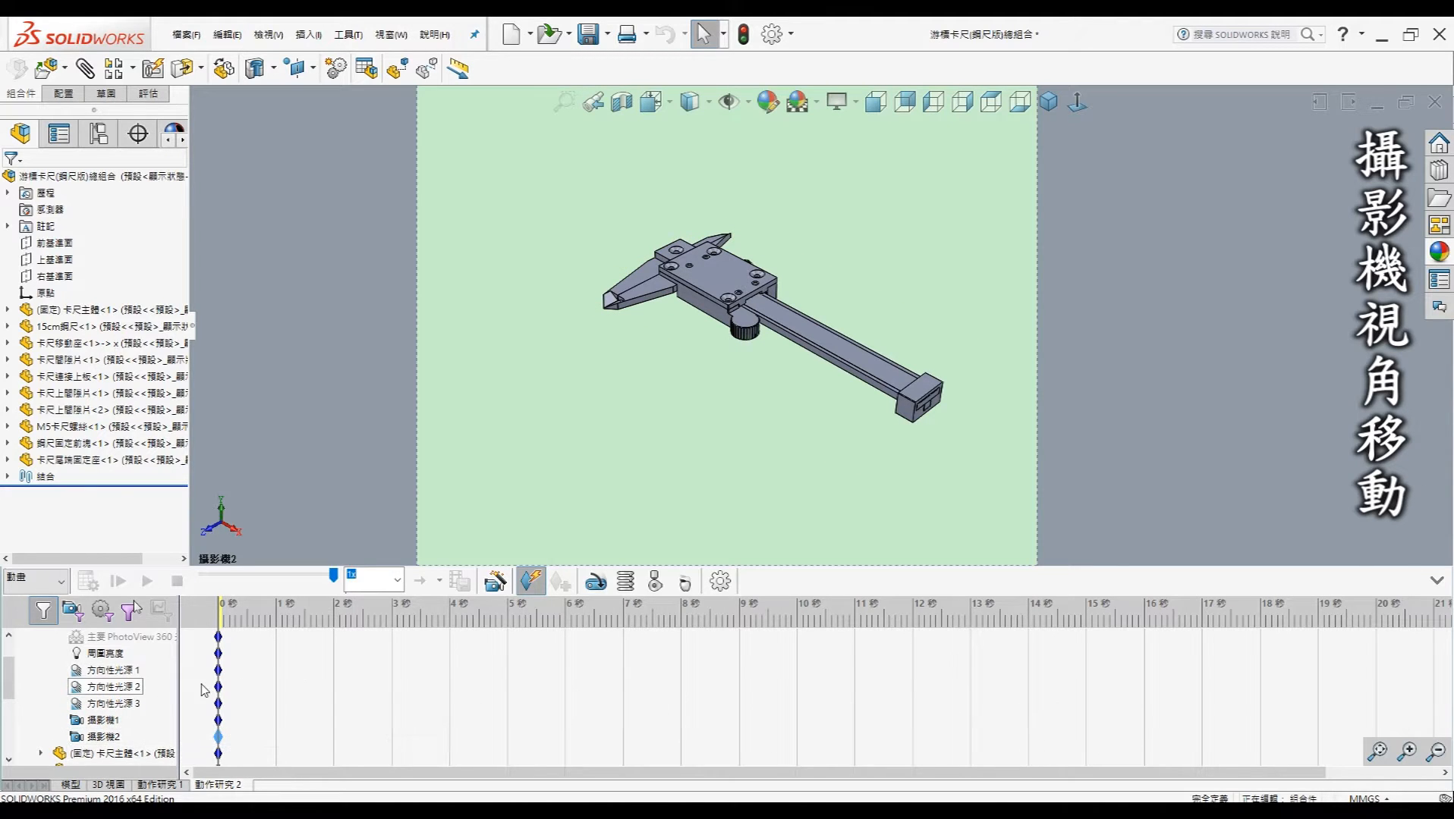
right_click(219, 687)
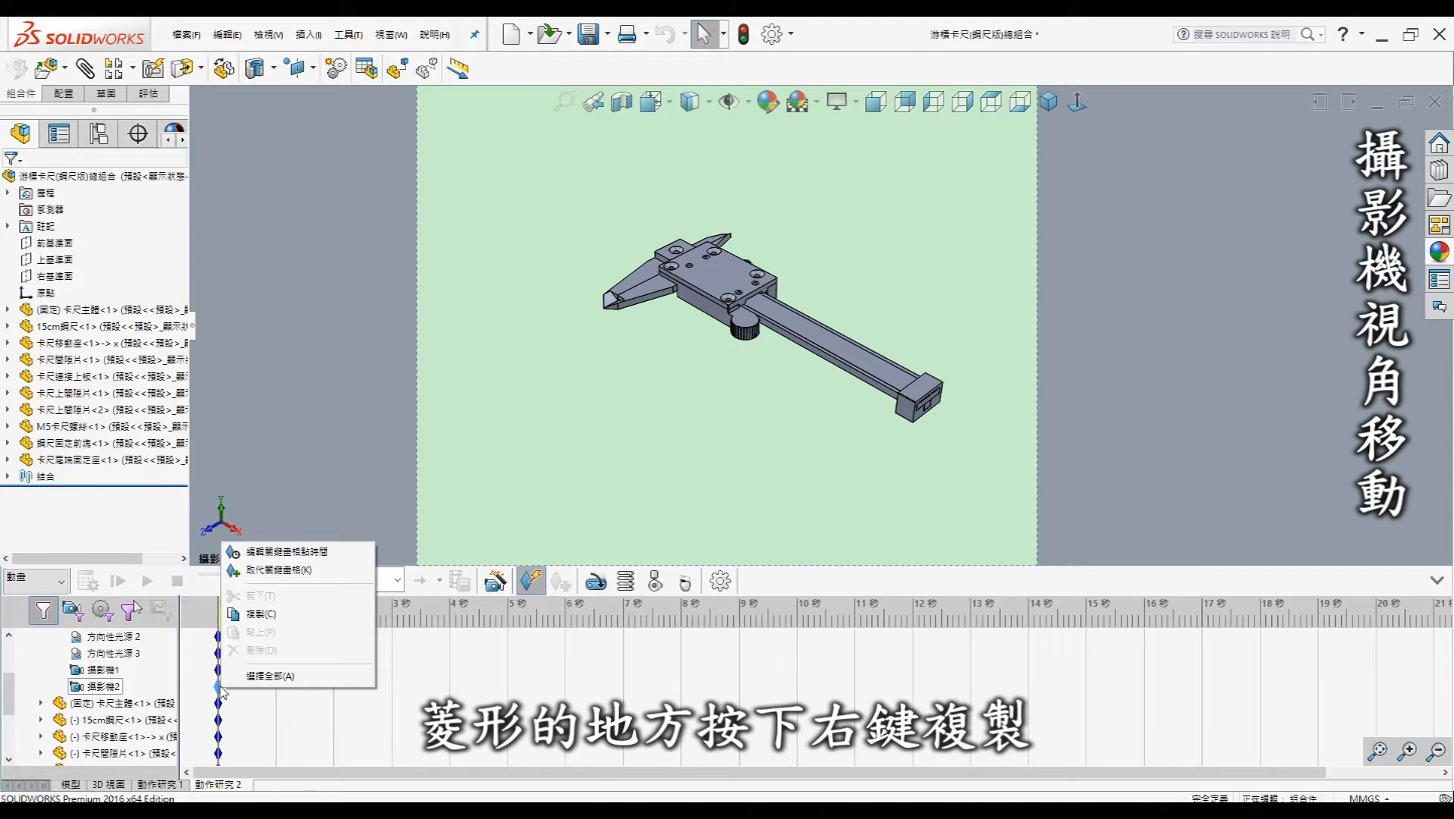
click(262, 616)
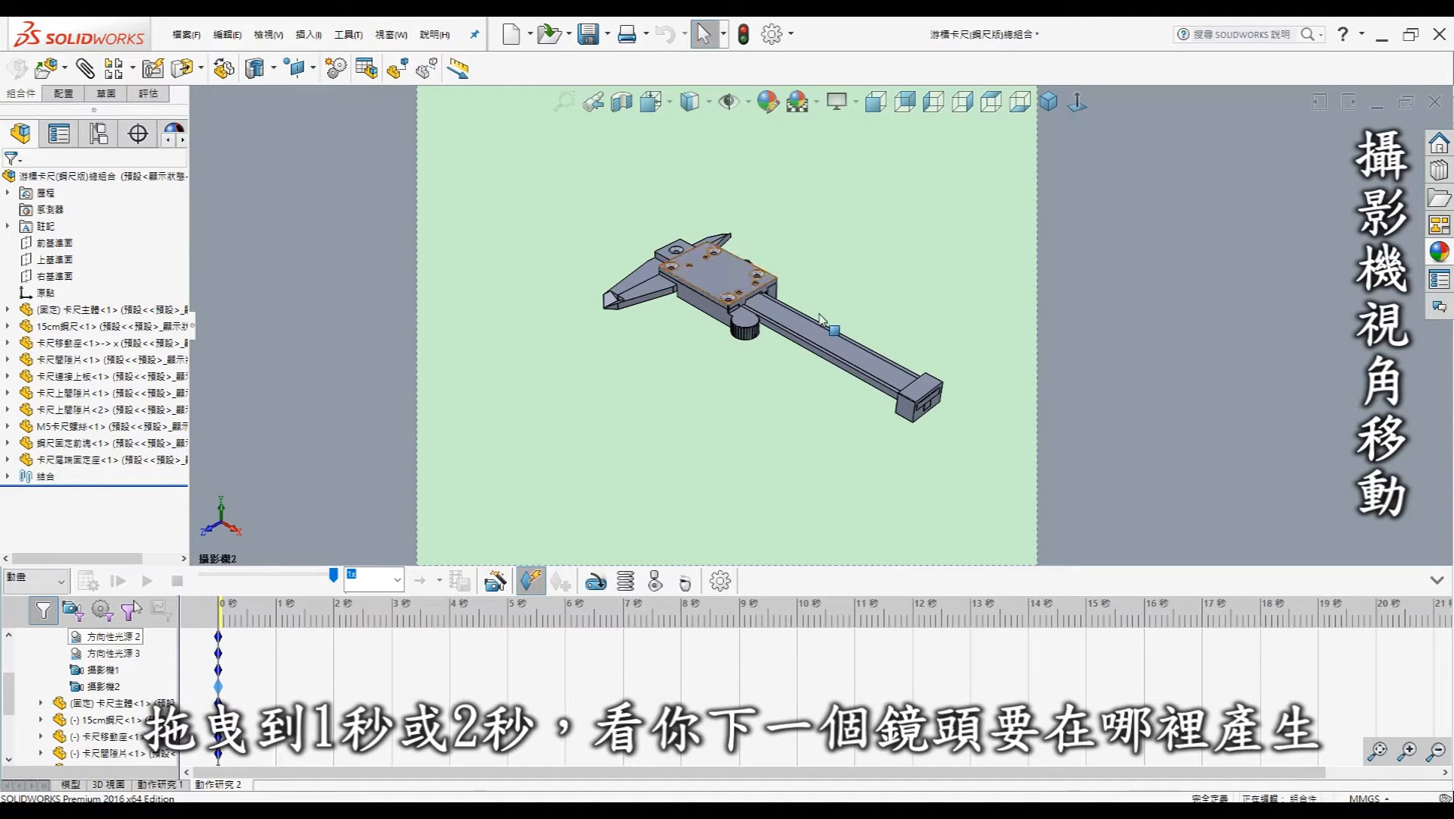
right_click(278, 670)
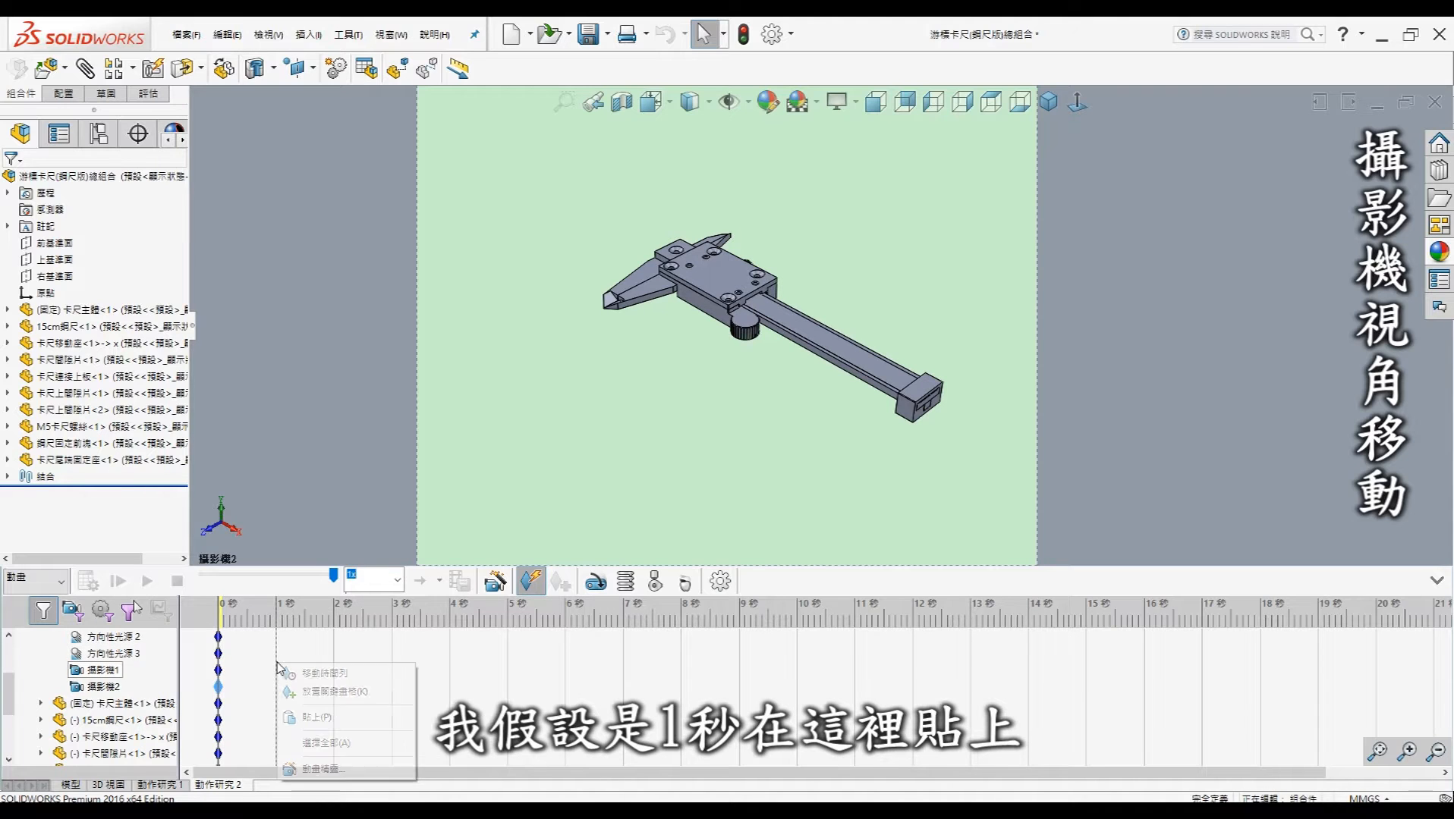
click(315, 715)
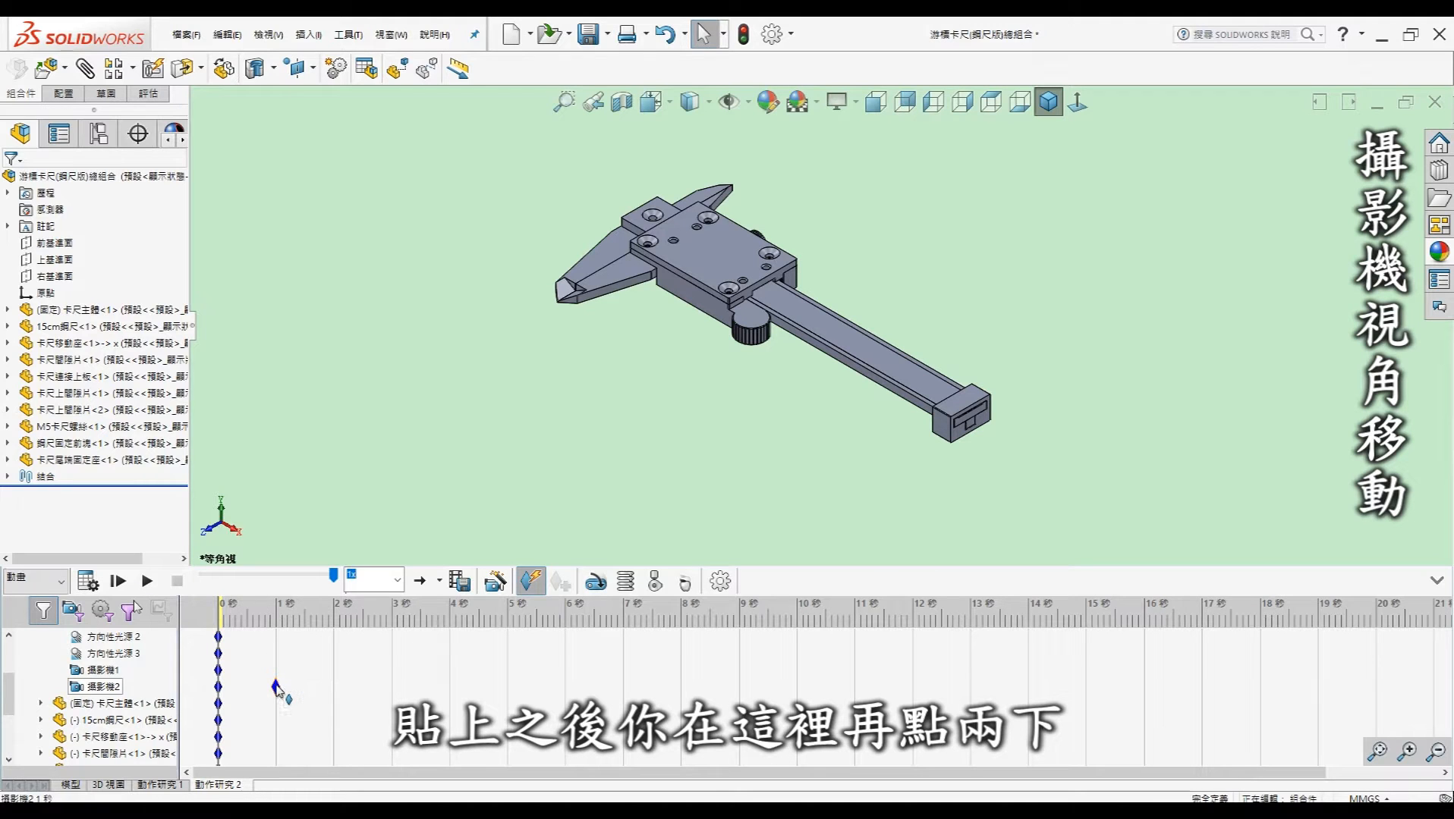
Edit the 1-second 攝影機2 keyframe, swinging the camera around the caliper for a flatter, more sideways view.
double_click(276, 688)
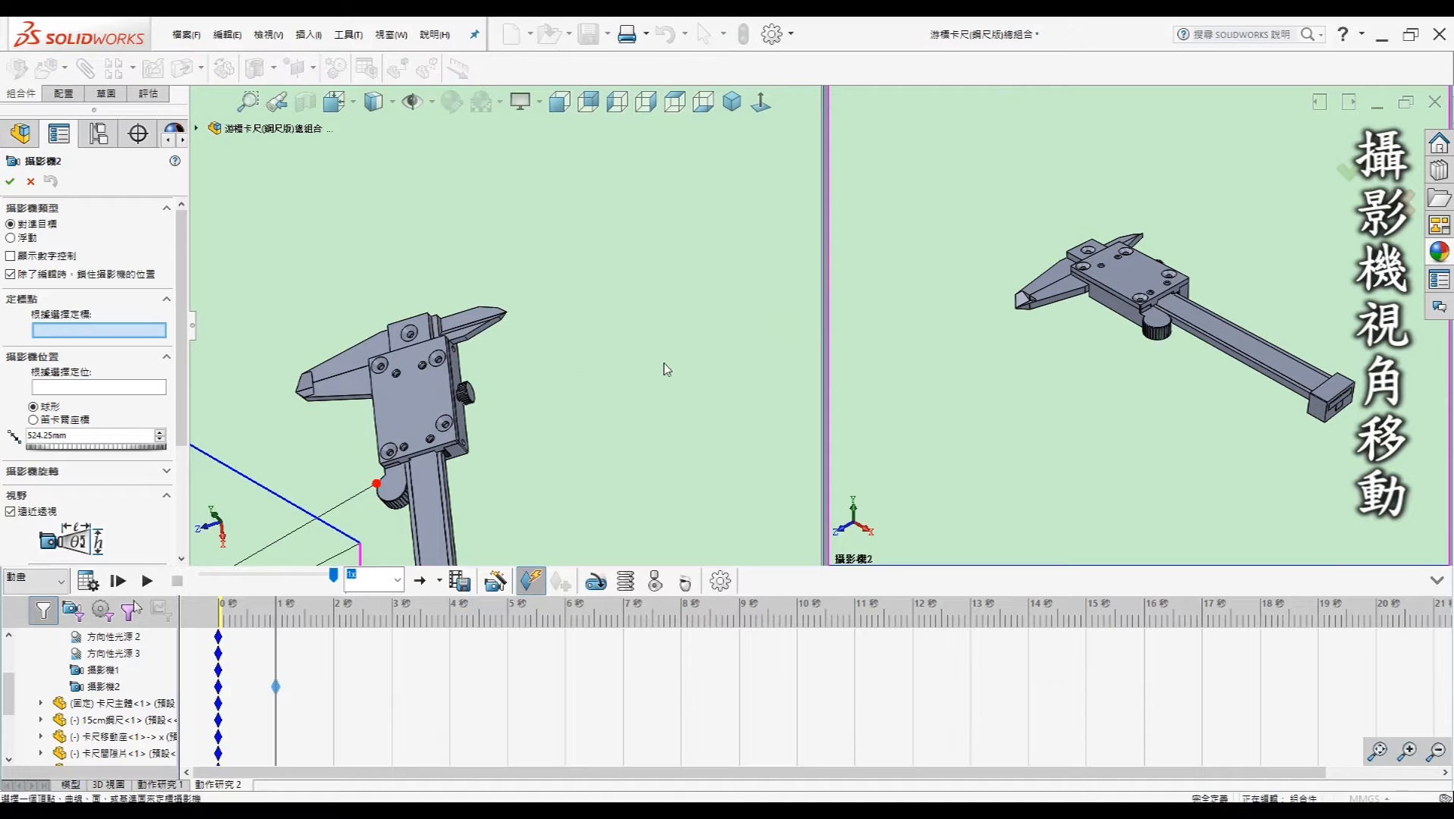
scroll(612, 391, up, 5)
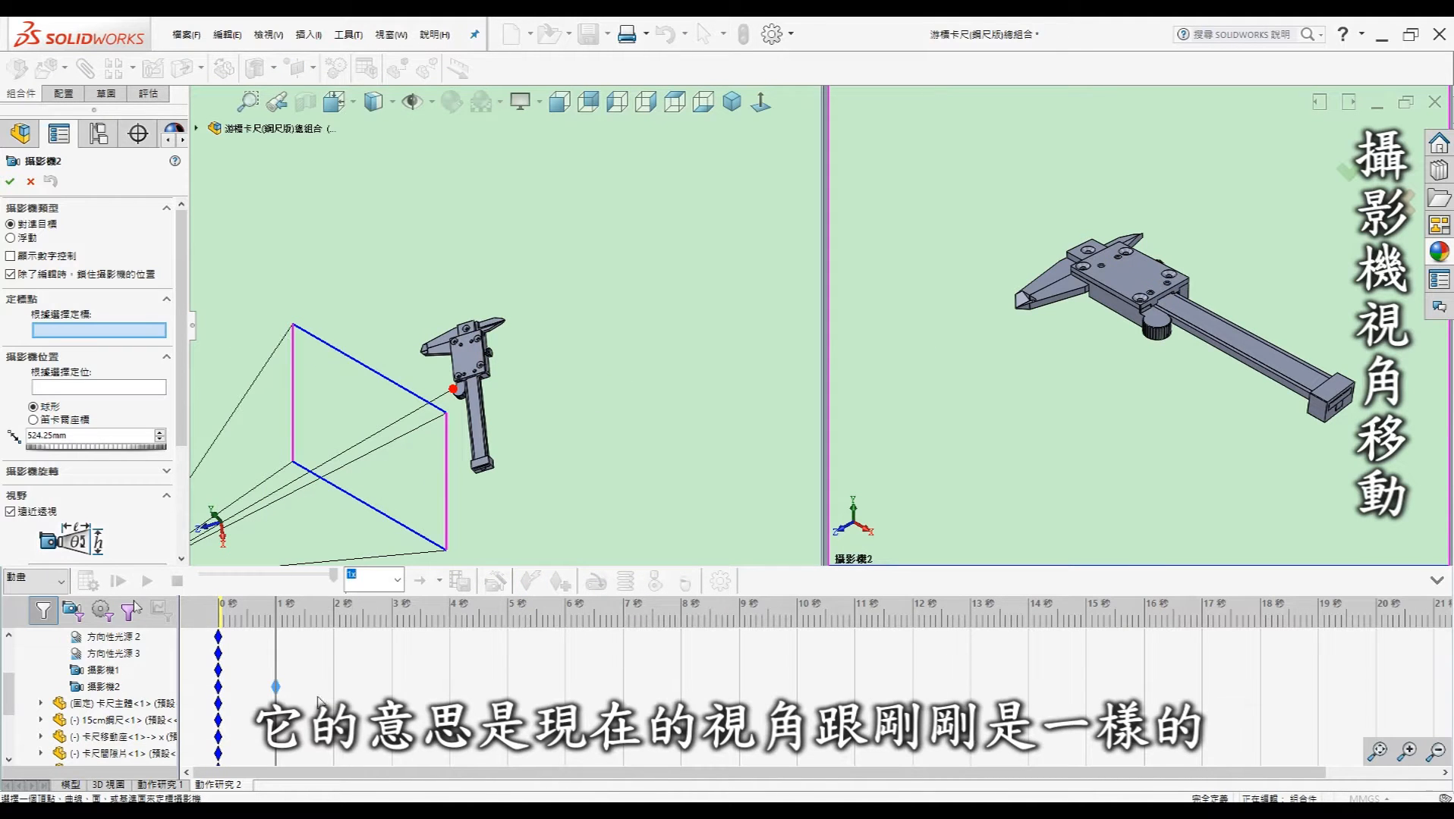
scroll(565, 419, up, 4)
scroll(296, 332, down, 2)
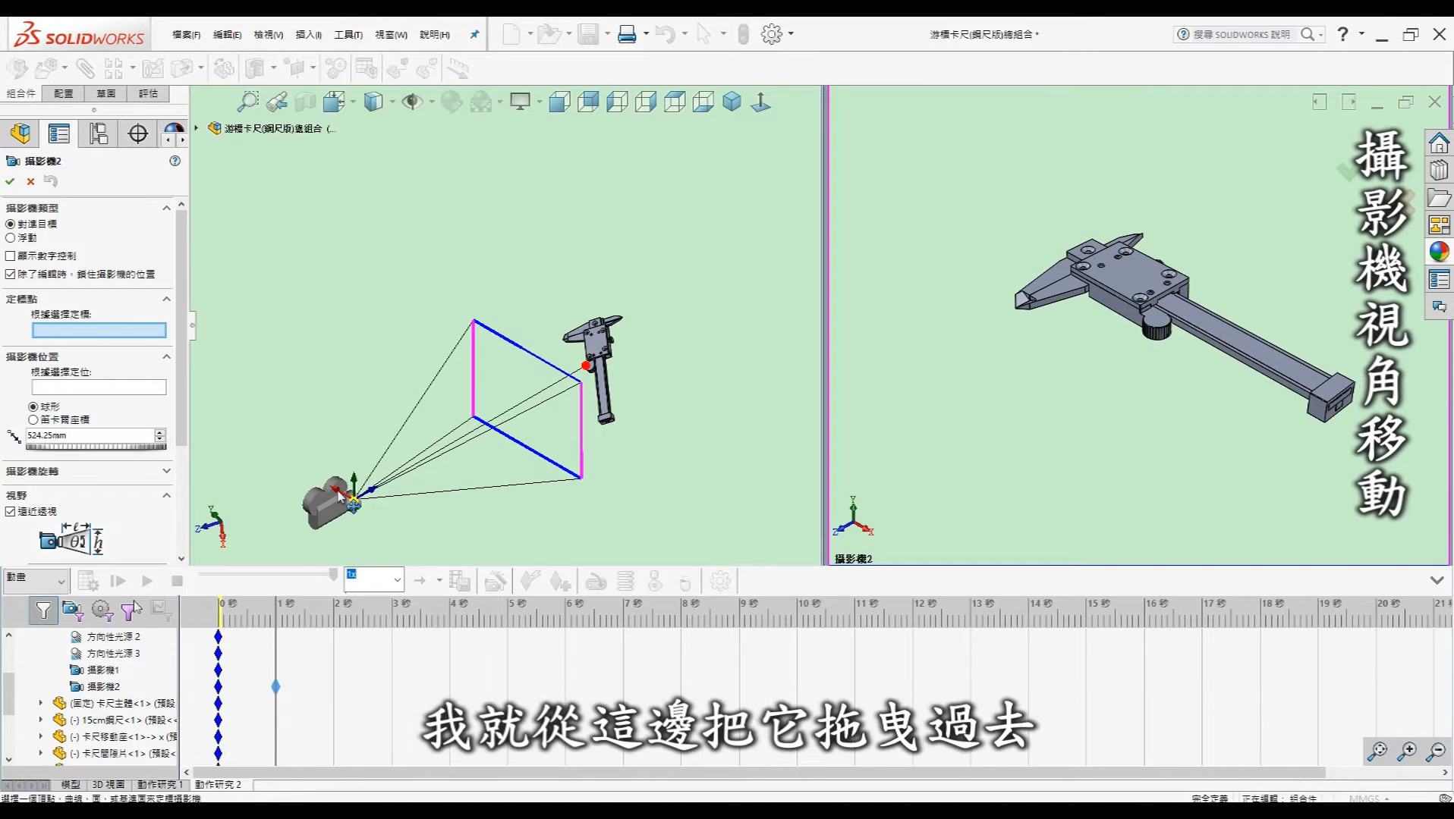
drag(334, 501, 302, 439)
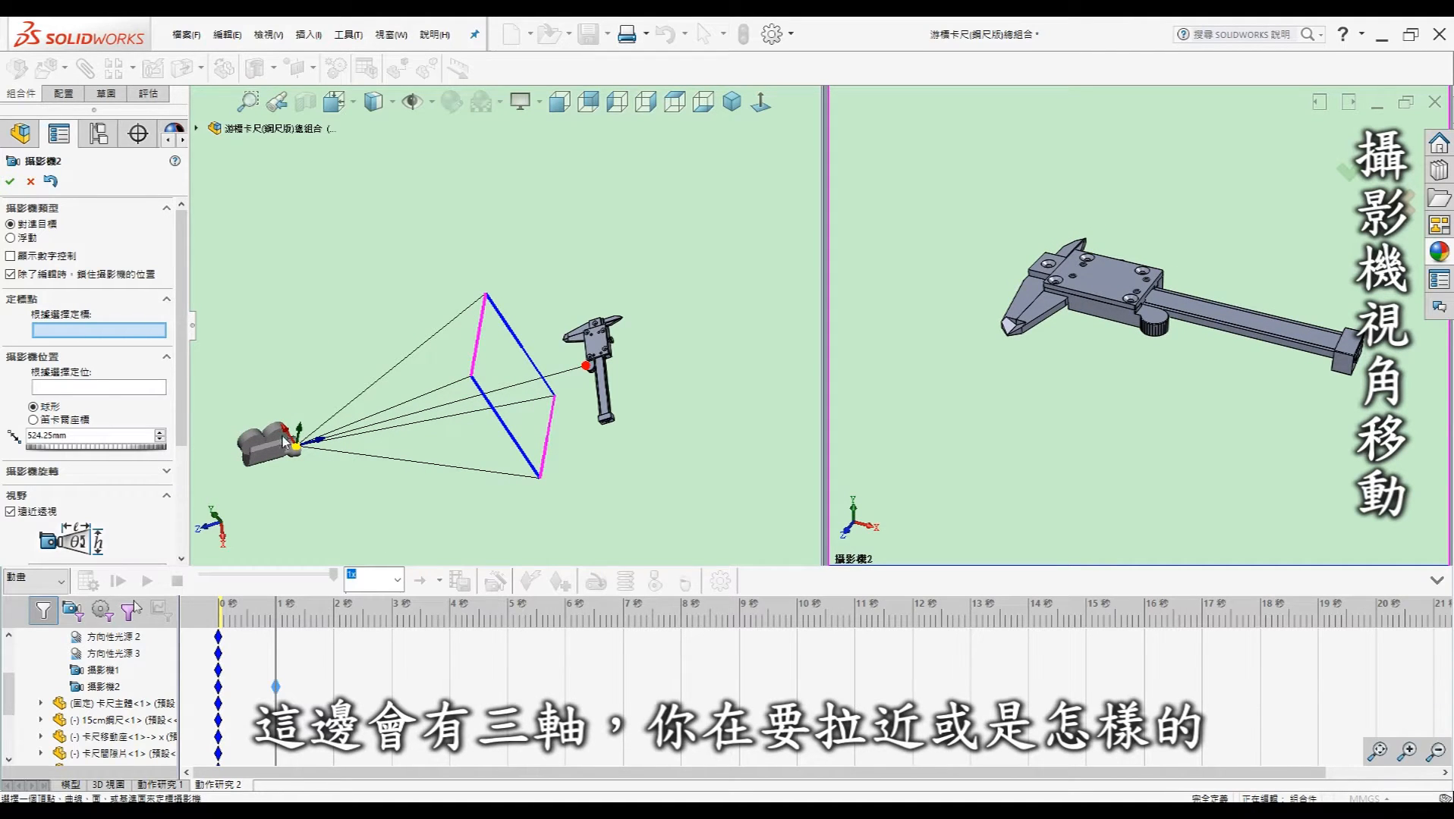
drag(298, 440, 278, 412)
click(10, 181)
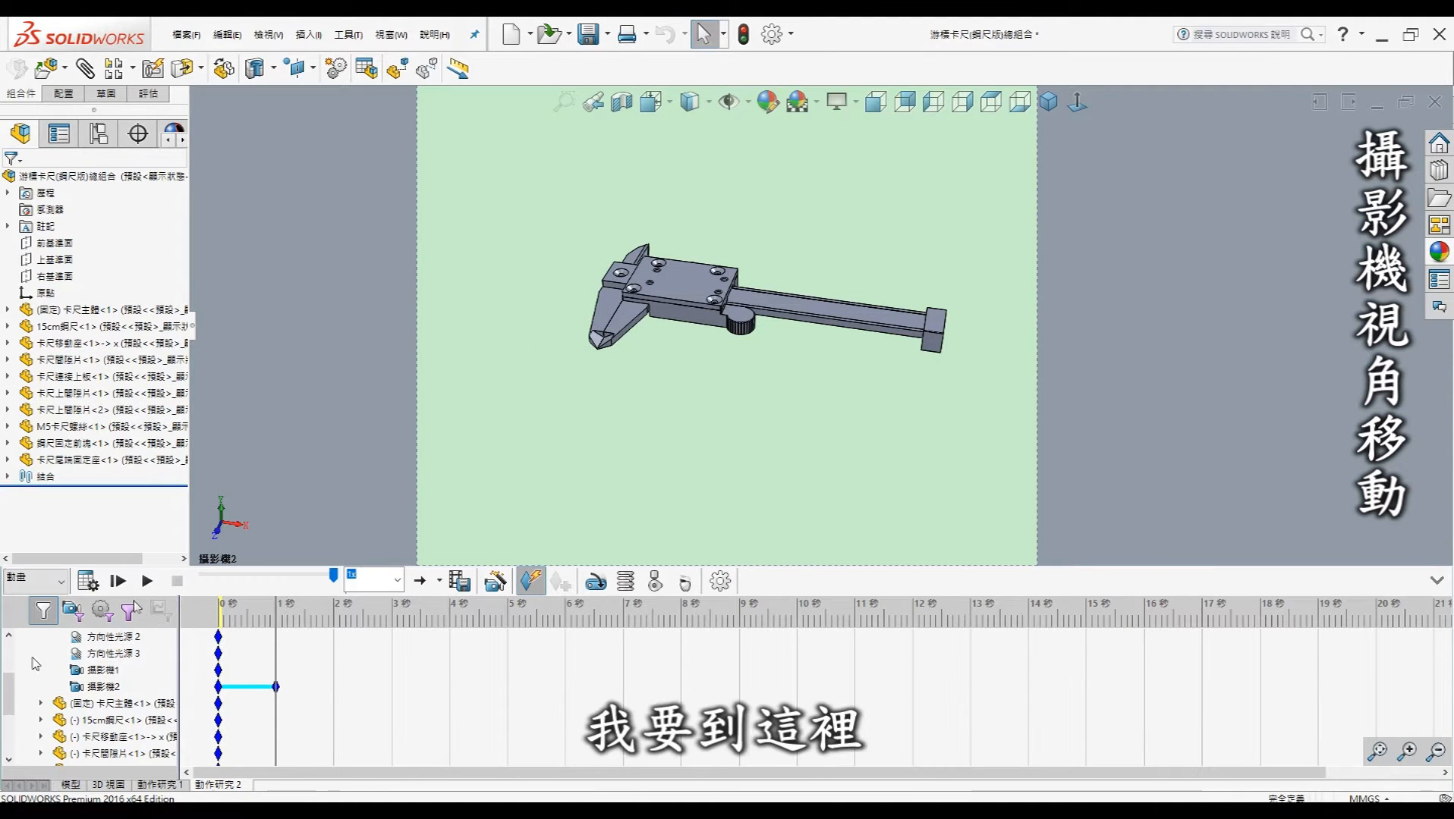
Disable playback of view keys (停用視角關鍵畫格的重放) for 方位及攝影機視角 and play the animation from the start.
drag(11, 686, 11, 656)
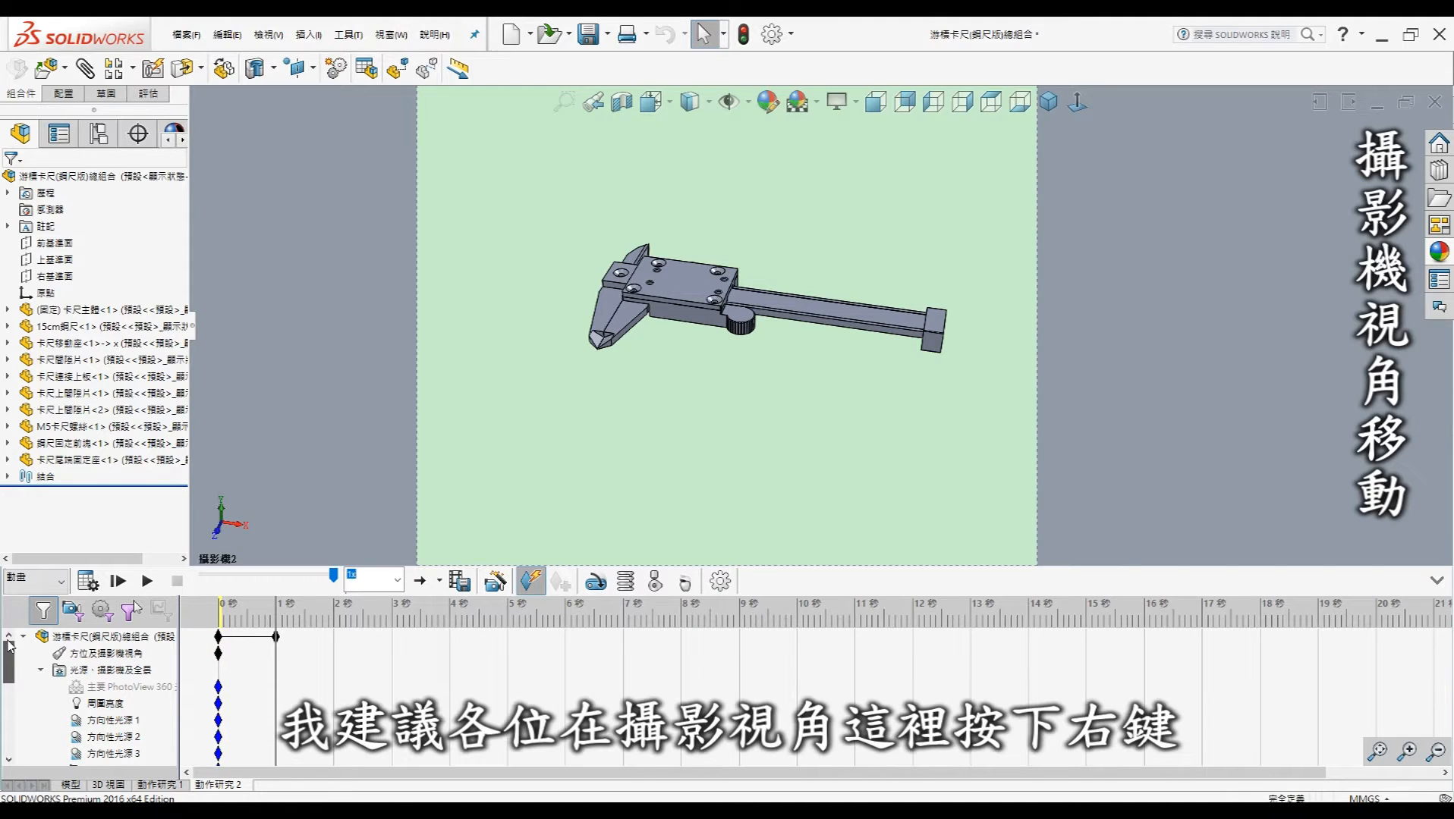
right_click(125, 656)
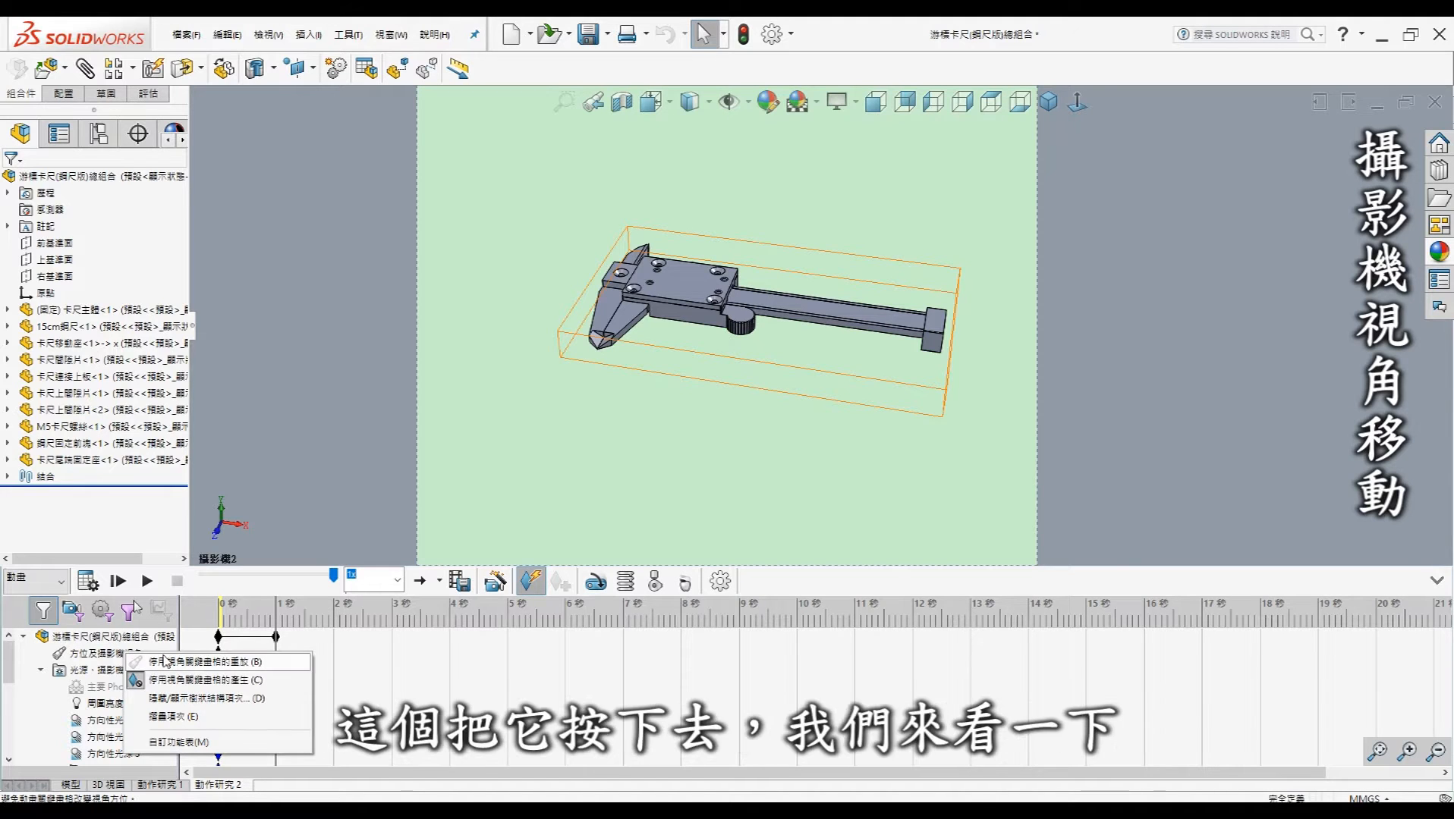
click(181, 663)
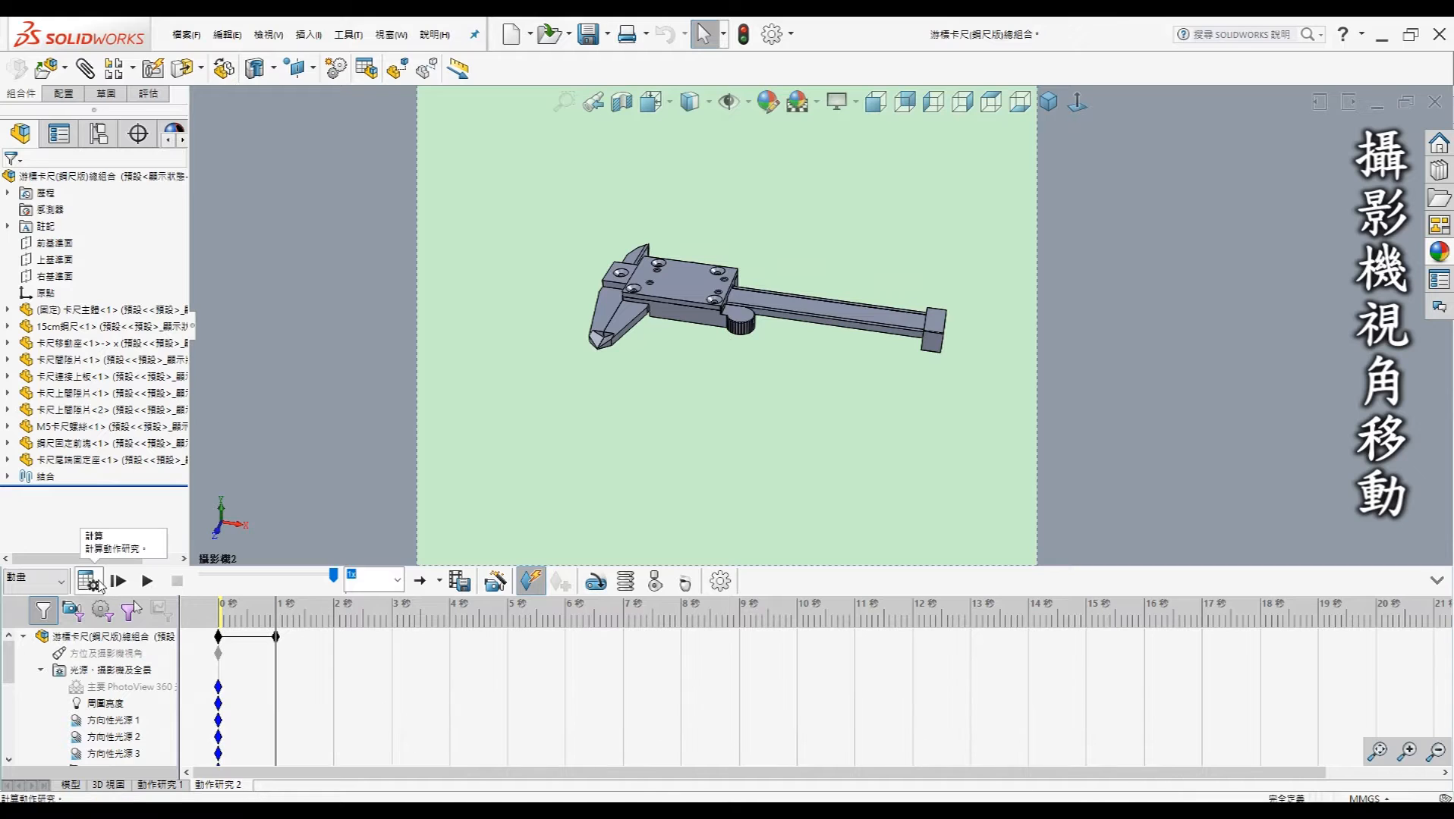
click(120, 583)
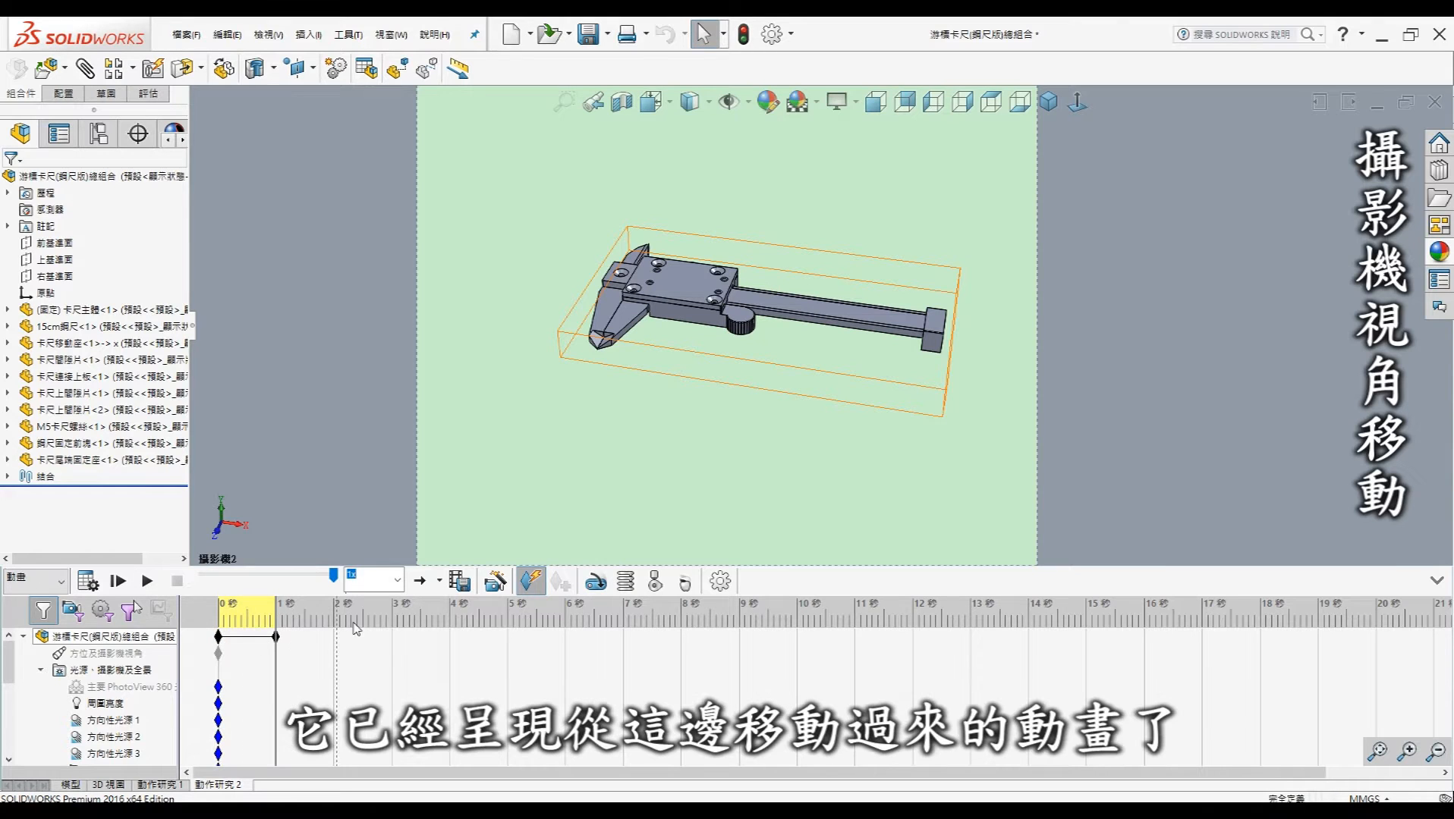
click(948, 285)
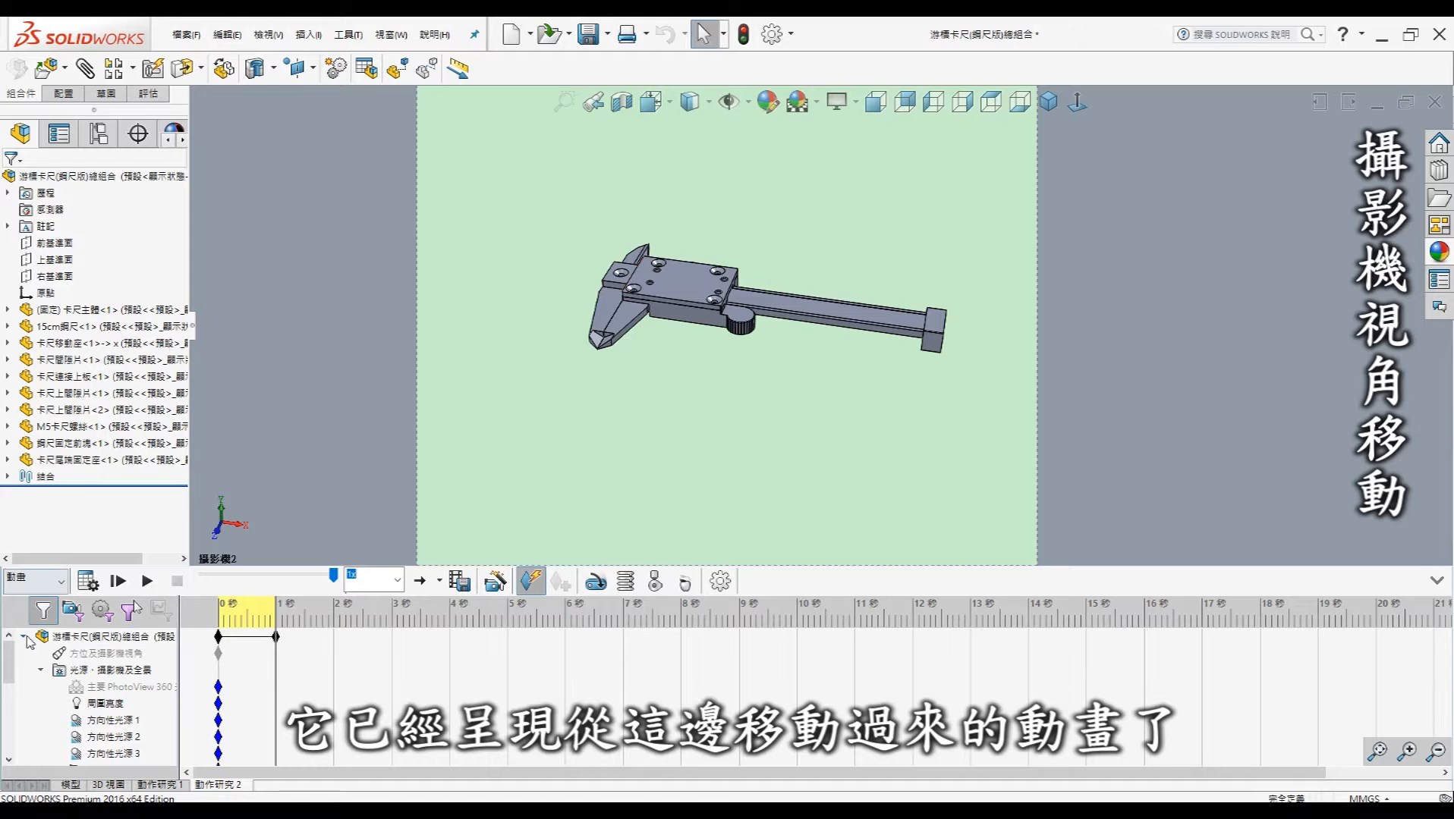
Copy the 攝影機2 keyframe at 1 second and paste it at 2 seconds.
drag(10, 648, 9, 663)
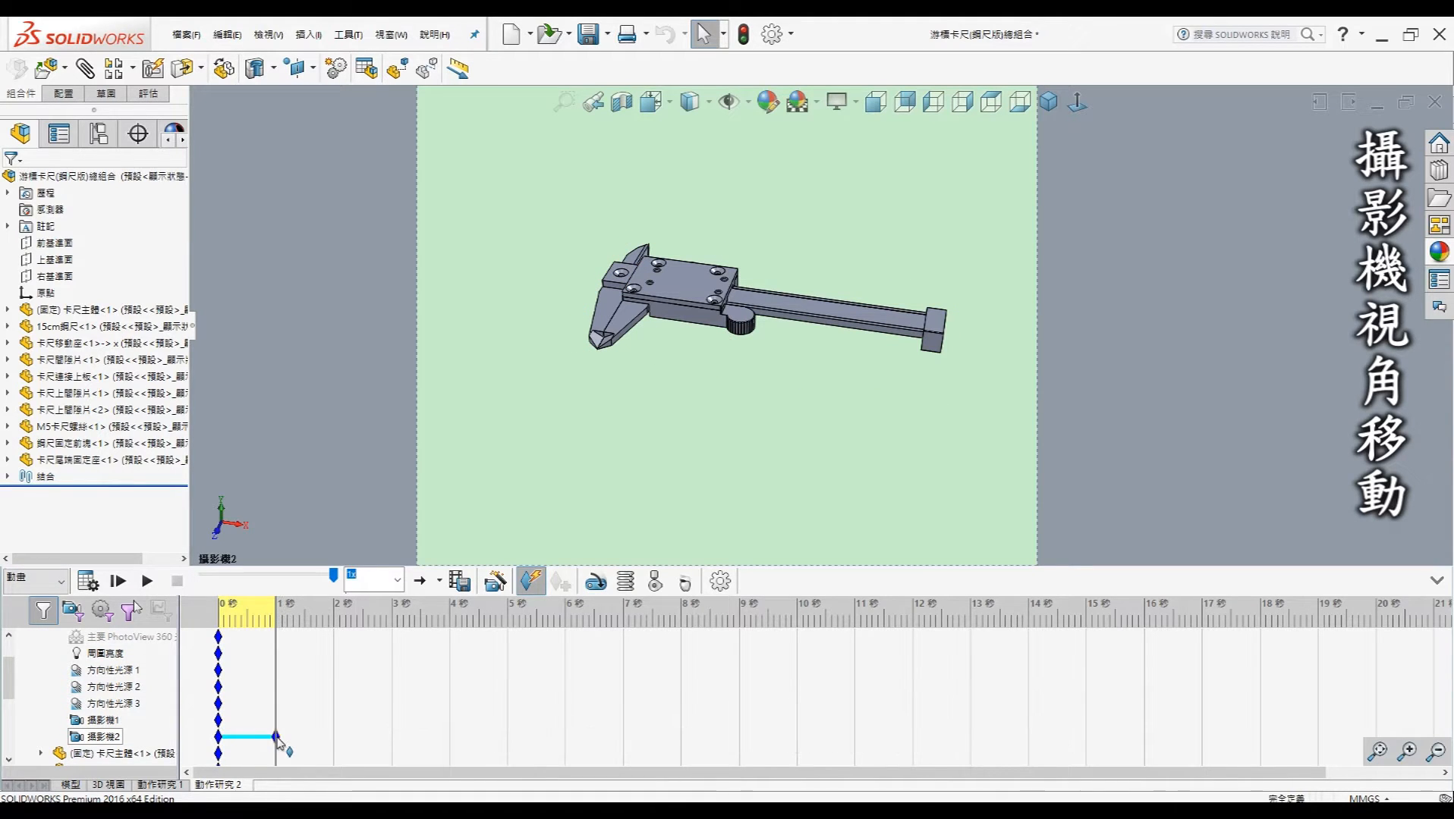
right_click(278, 737)
click(318, 619)
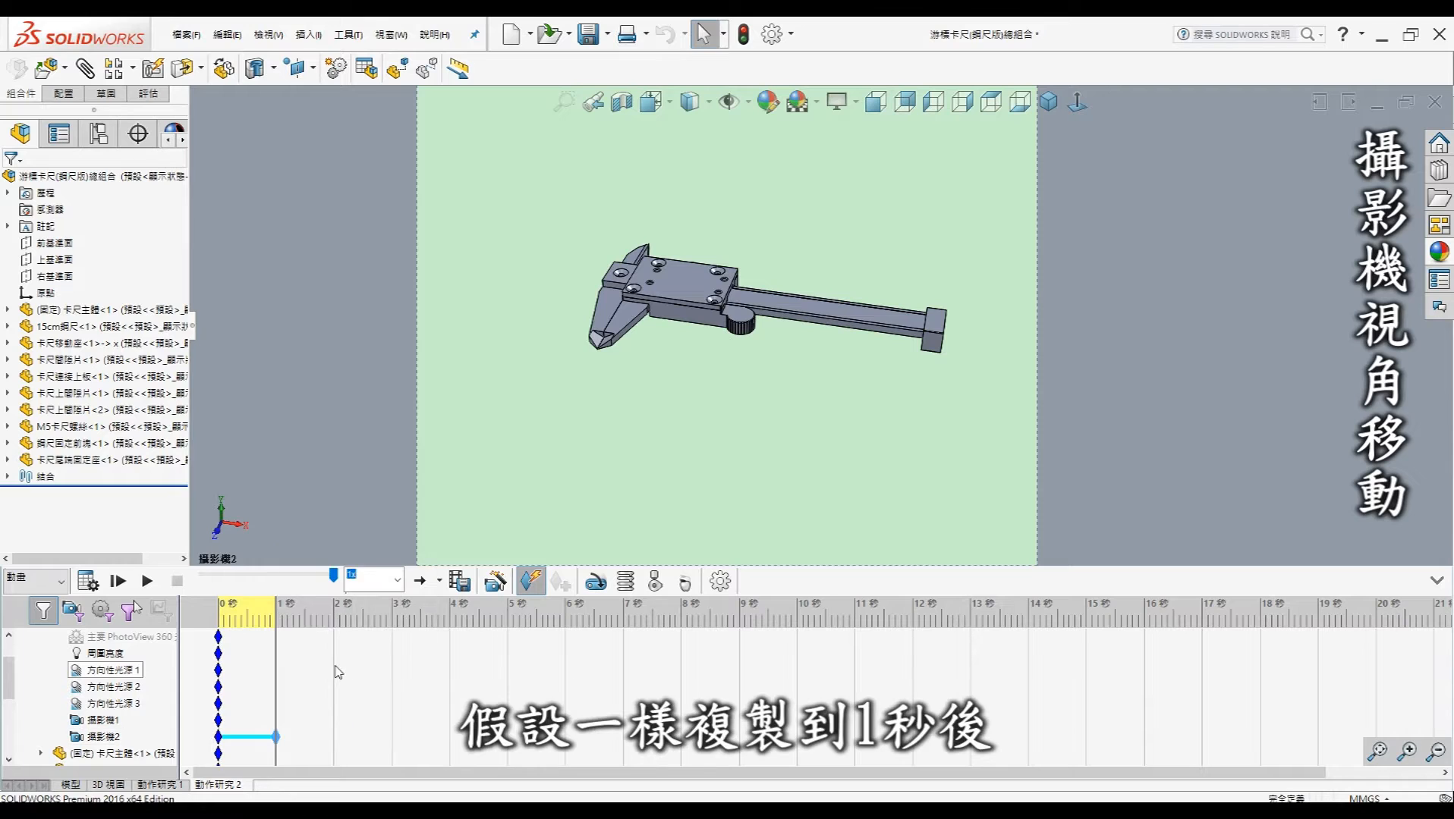
right_click(337, 712)
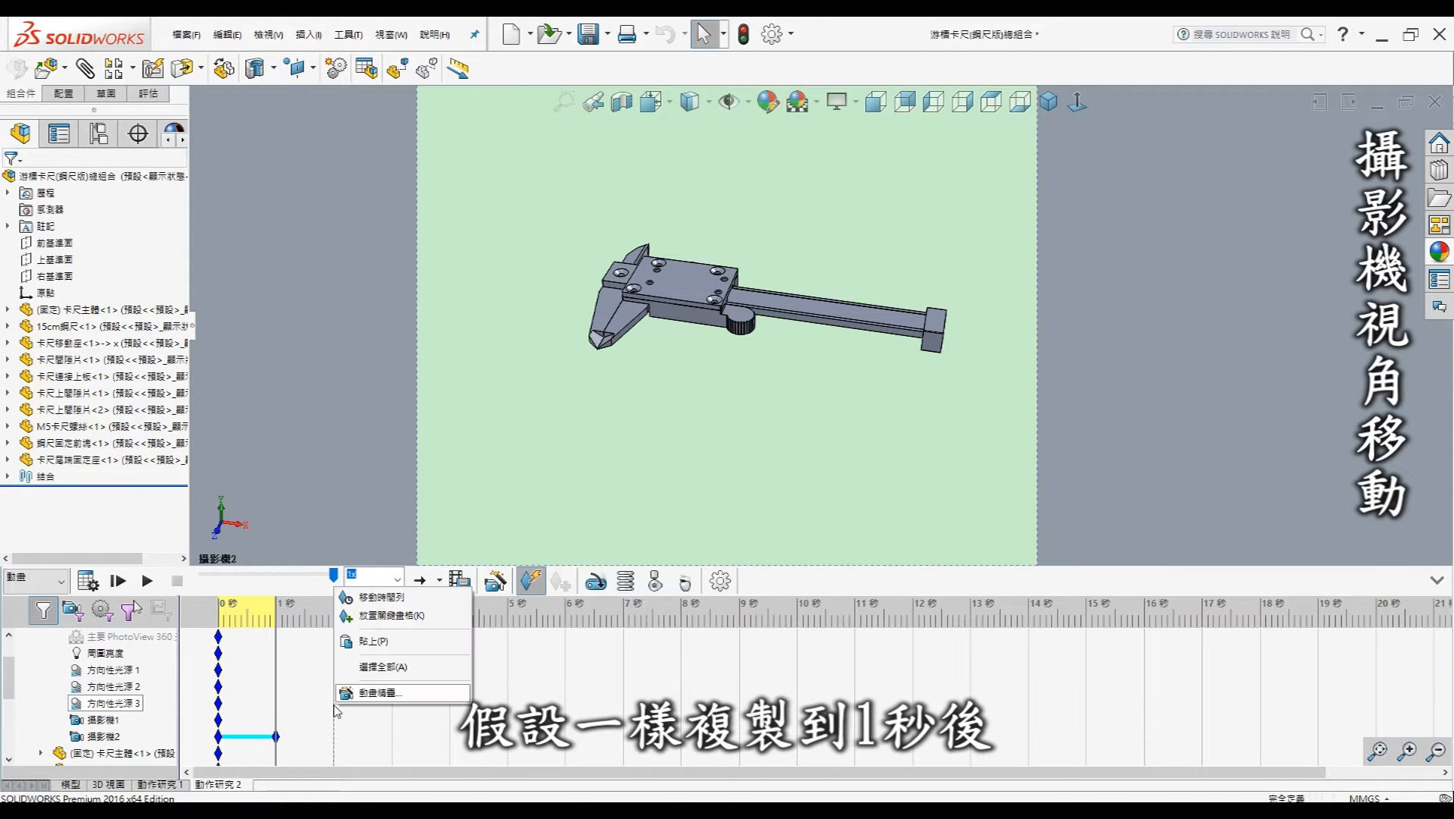
click(364, 641)
drag(333, 735, 337, 738)
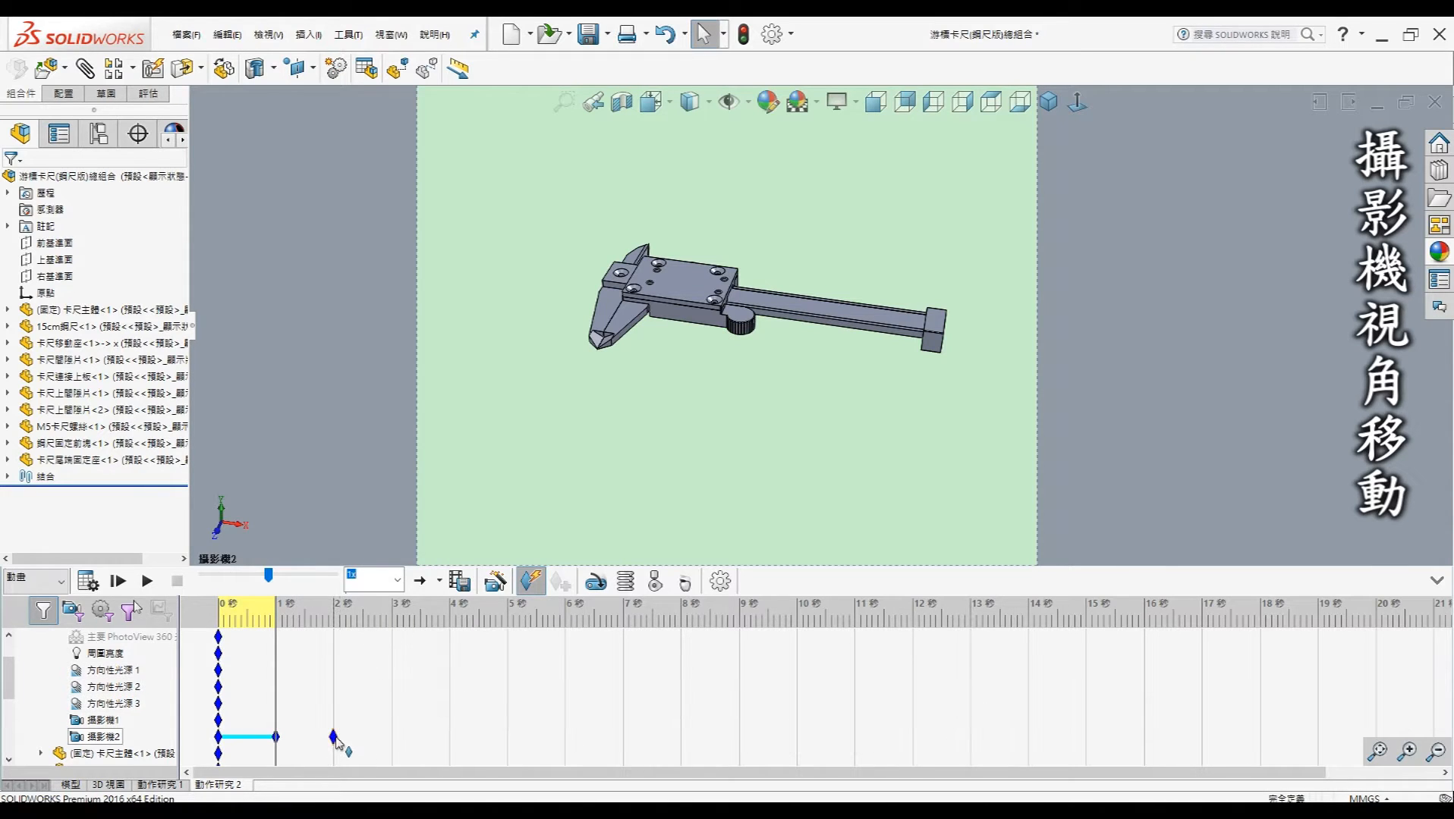
Move the camera closer to the caliper at the 2-second keyframe, about 378 mm from its target, and replay the animation from the start.
click(333, 603)
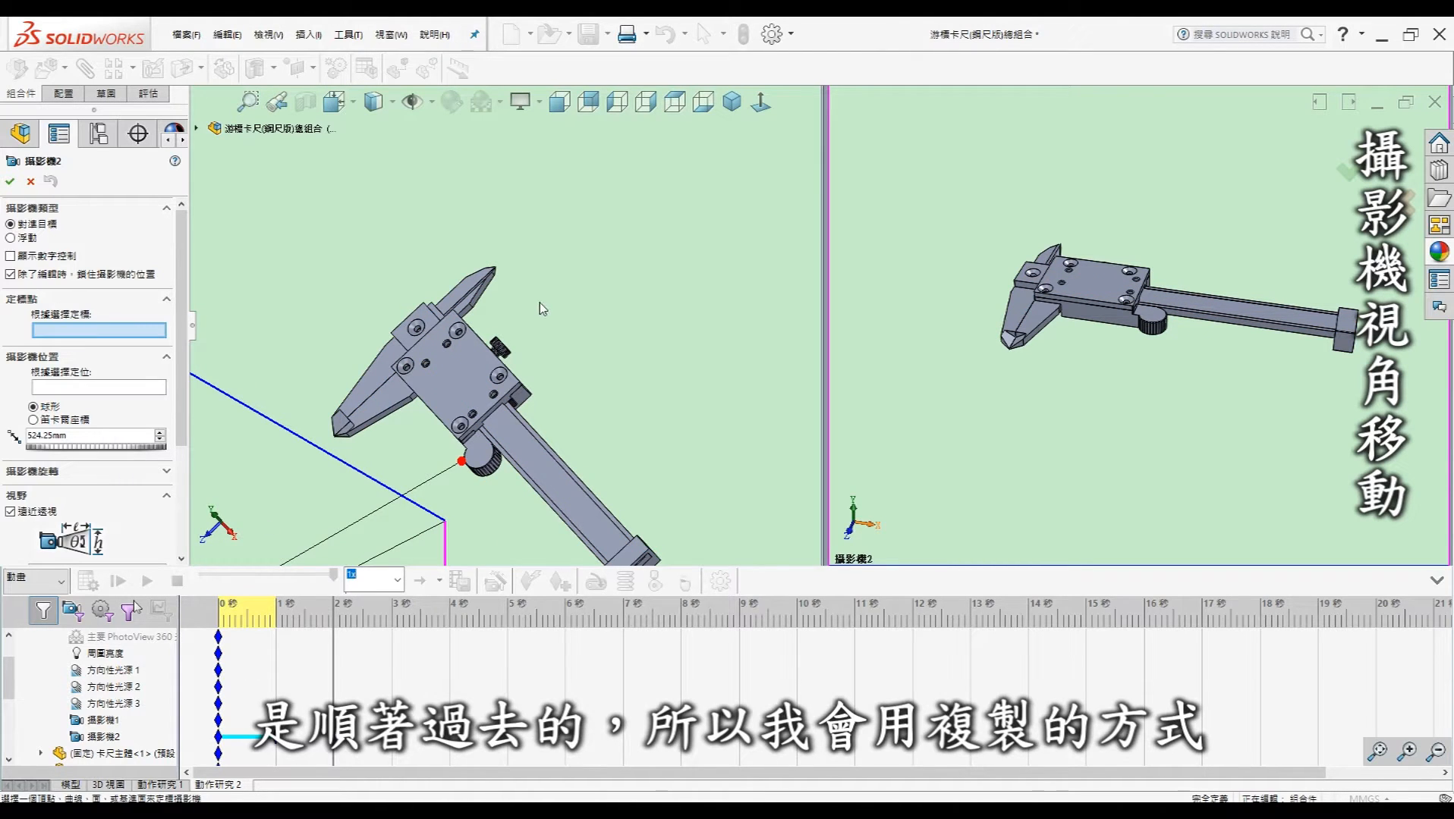
ctrl+drag(230, 738, 334, 736)
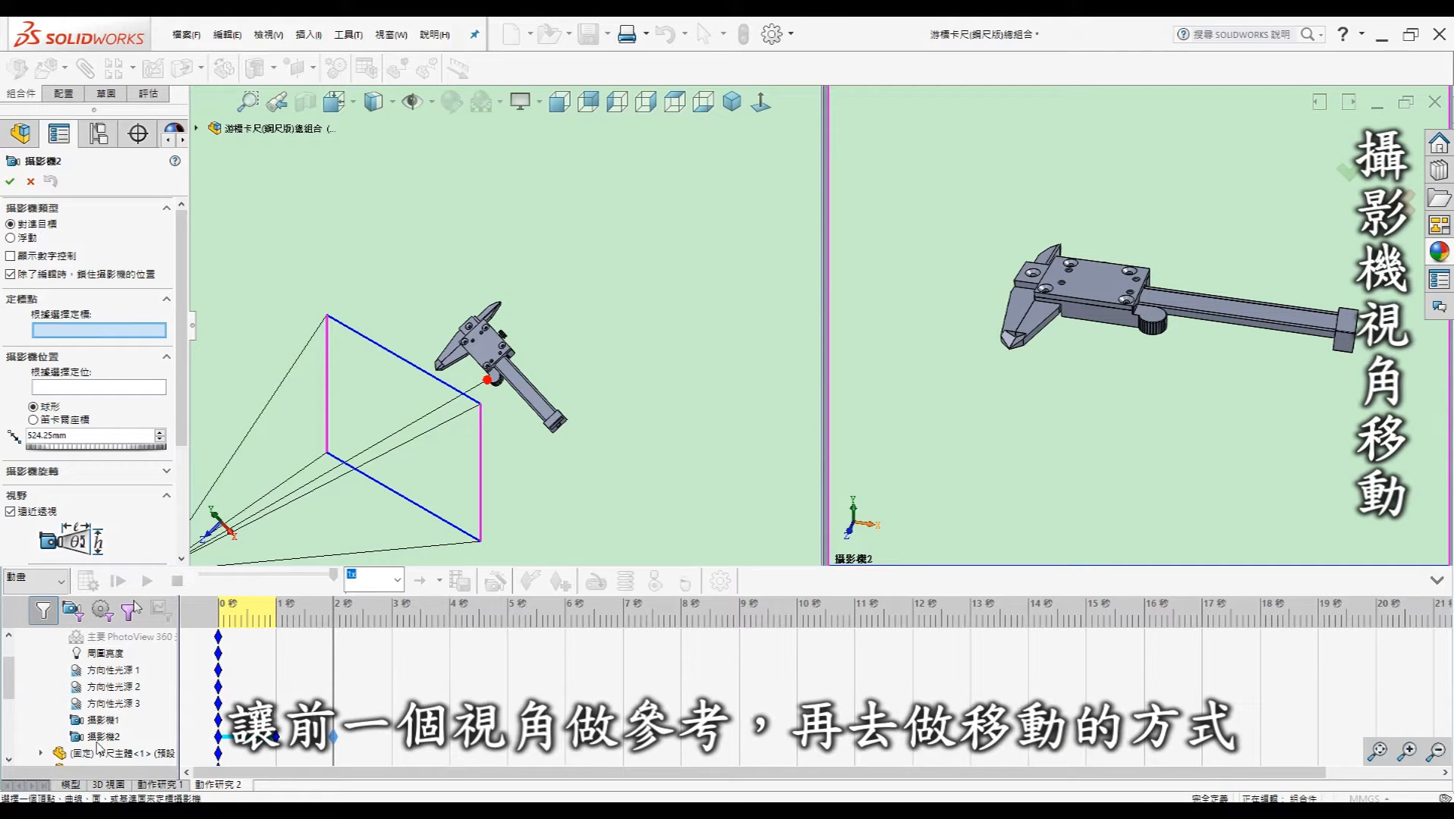
scroll(523, 430, up, 3)
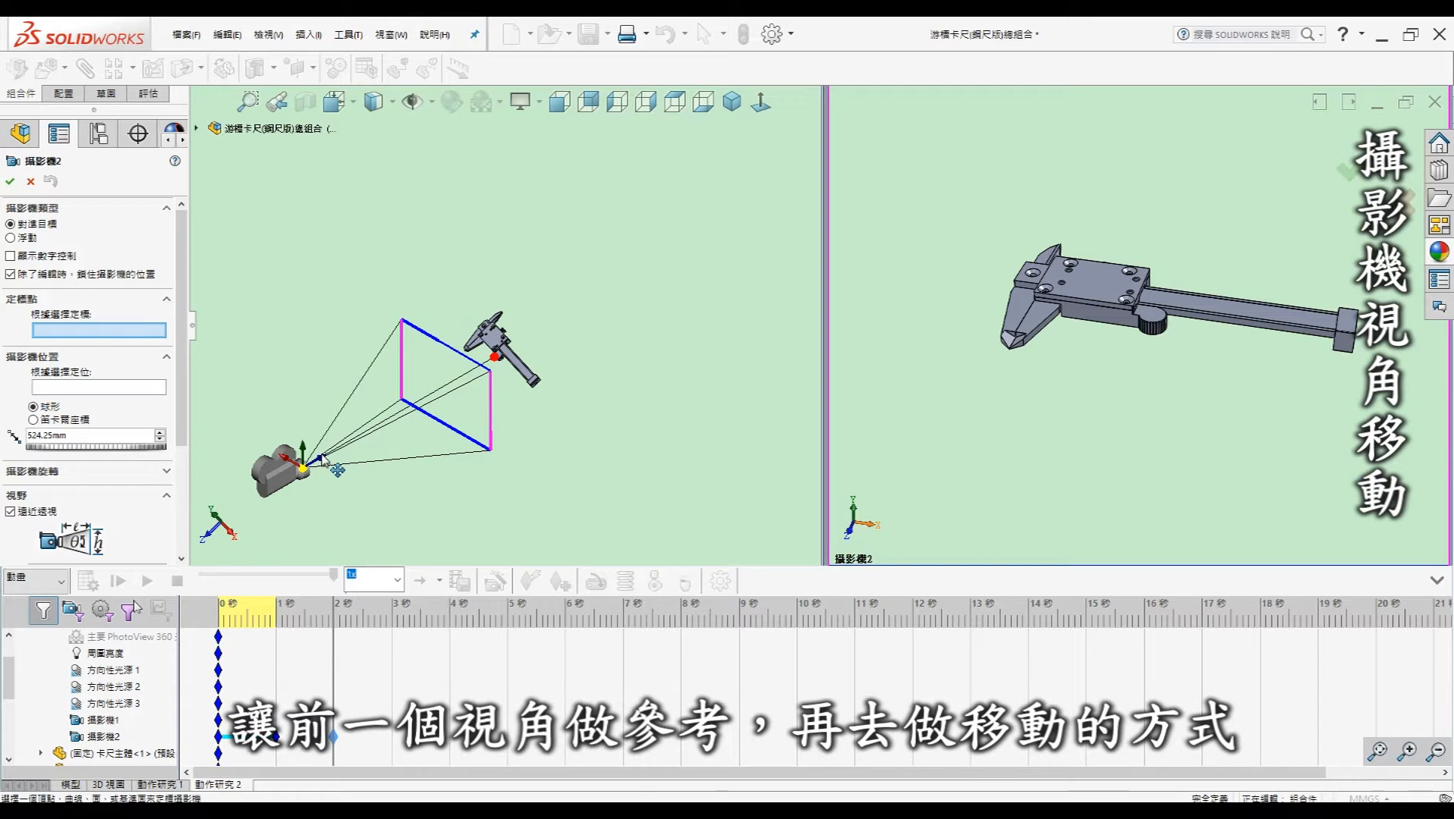
drag(320, 461, 373, 426)
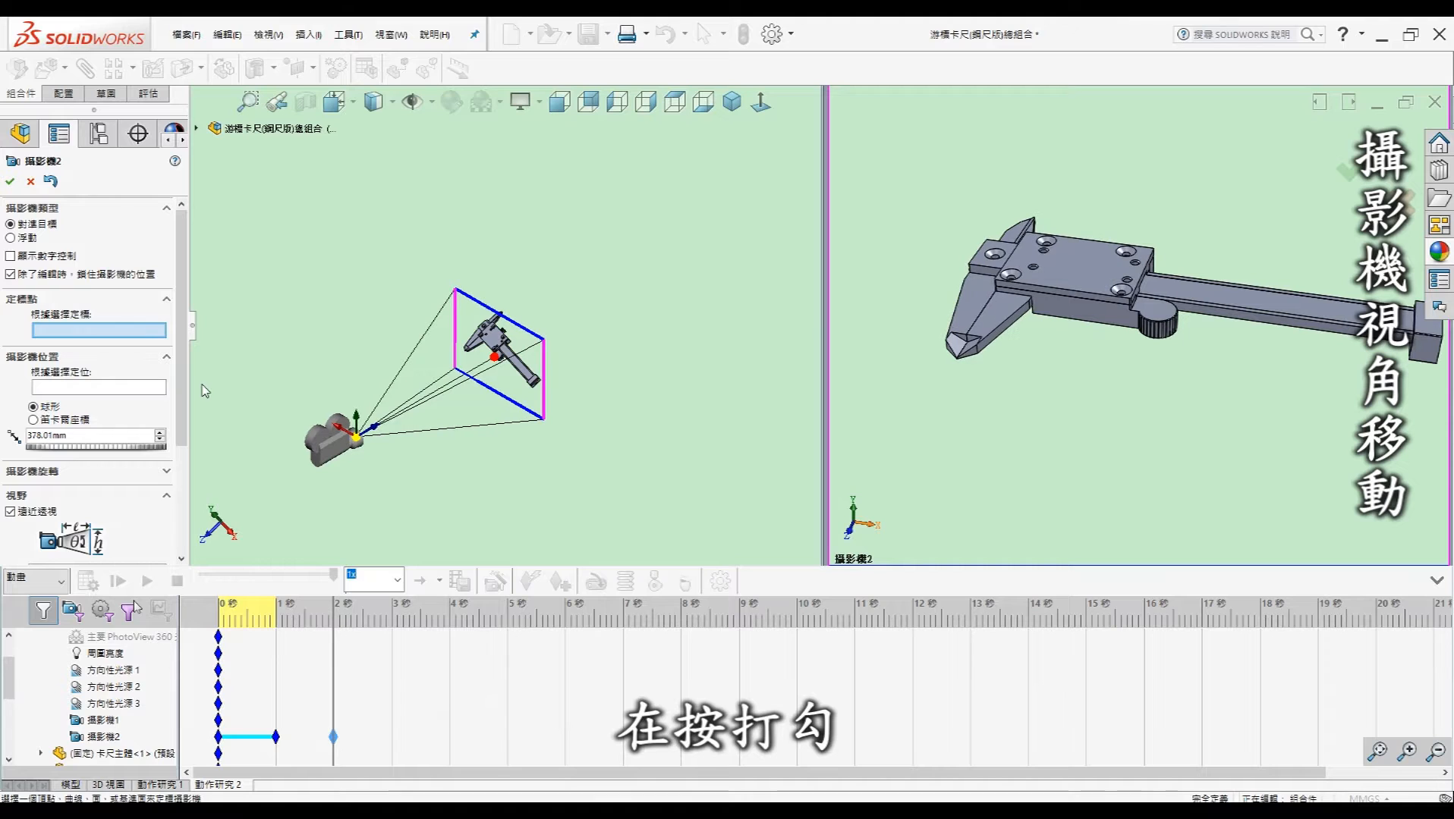
click(10, 181)
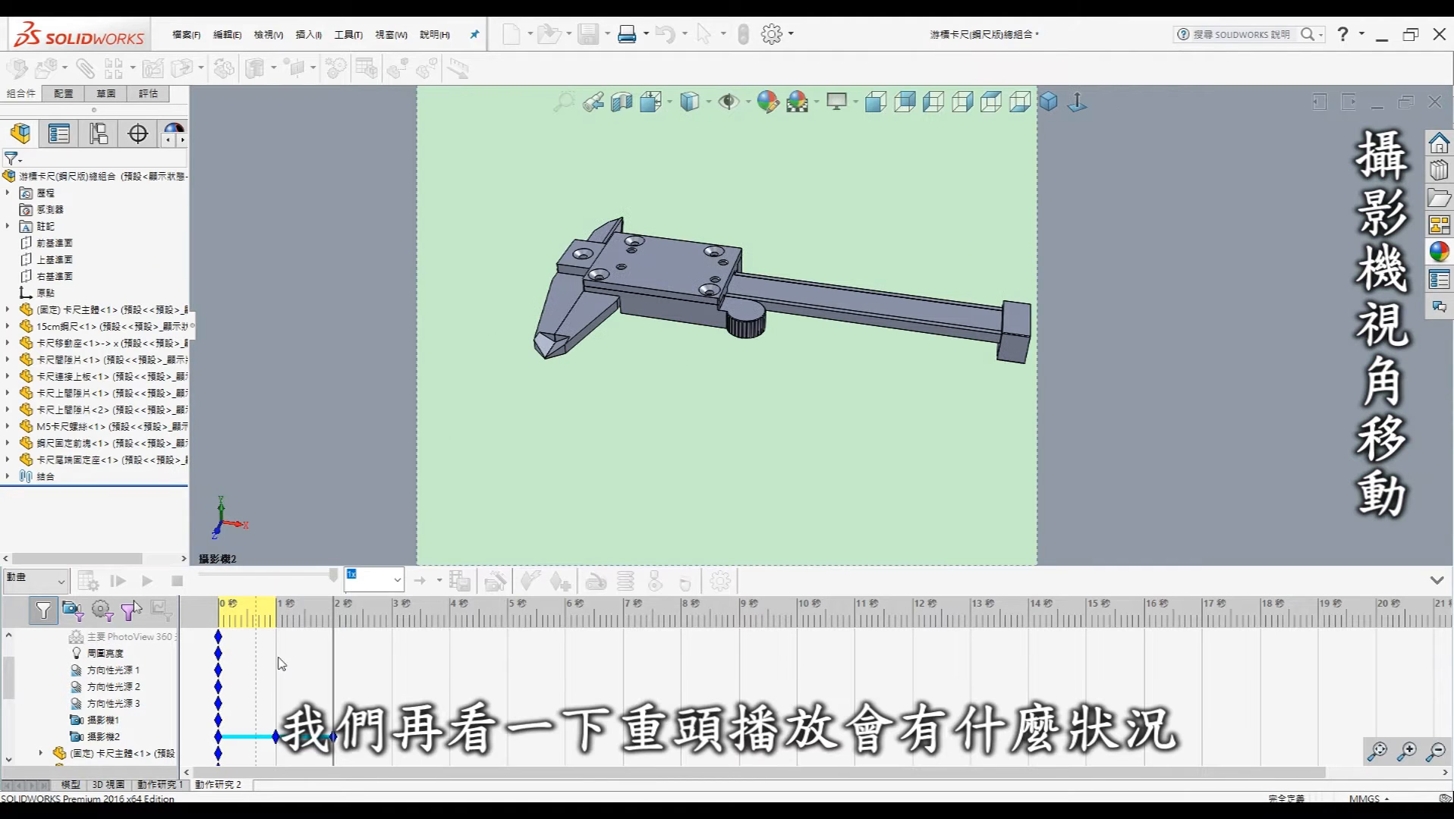
click(117, 582)
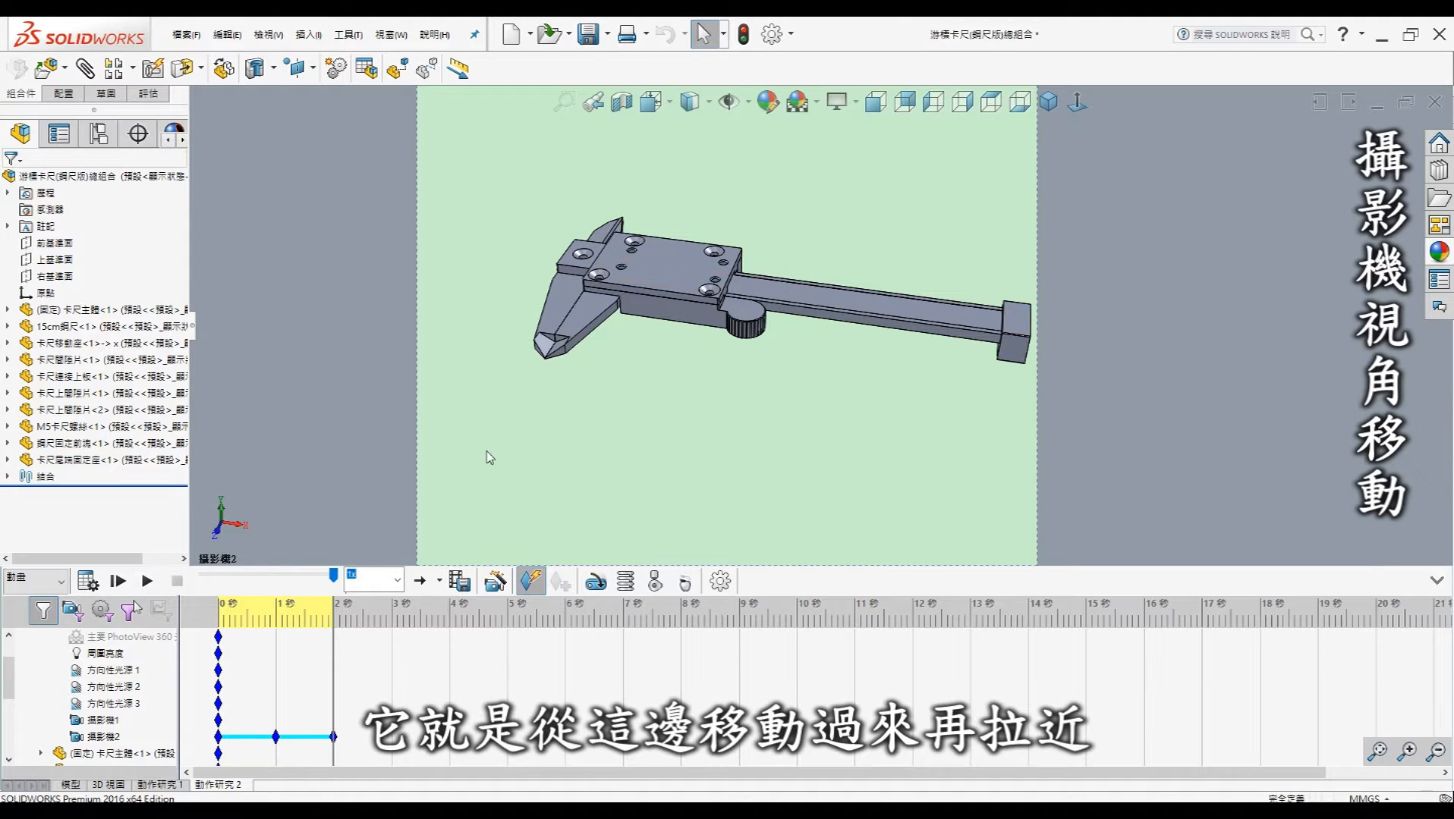
Copy the 攝影機2 keyframe at 2 seconds and paste it at 3 seconds.
right_click(334, 740)
click(391, 691)
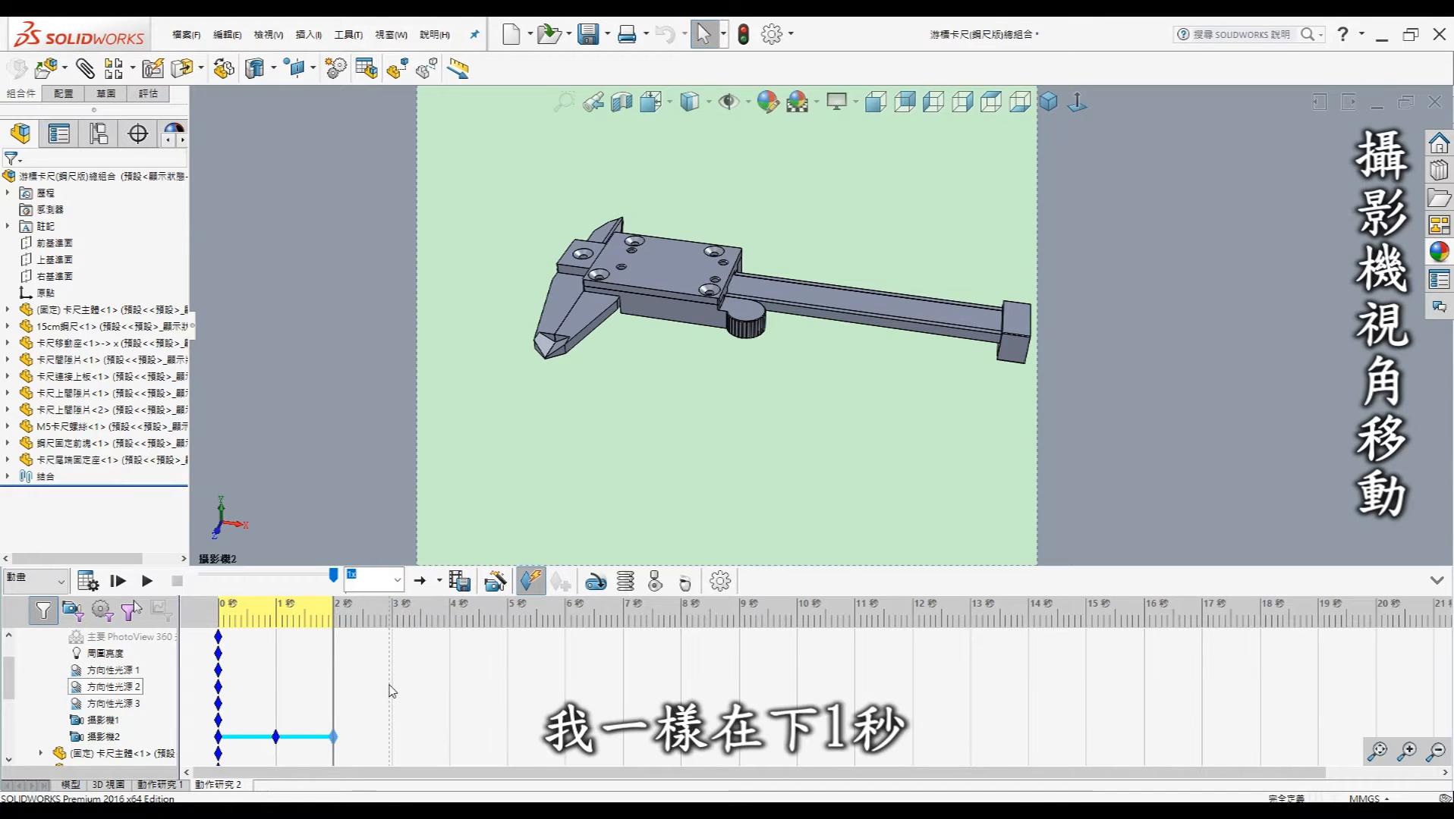
right_click(392, 737)
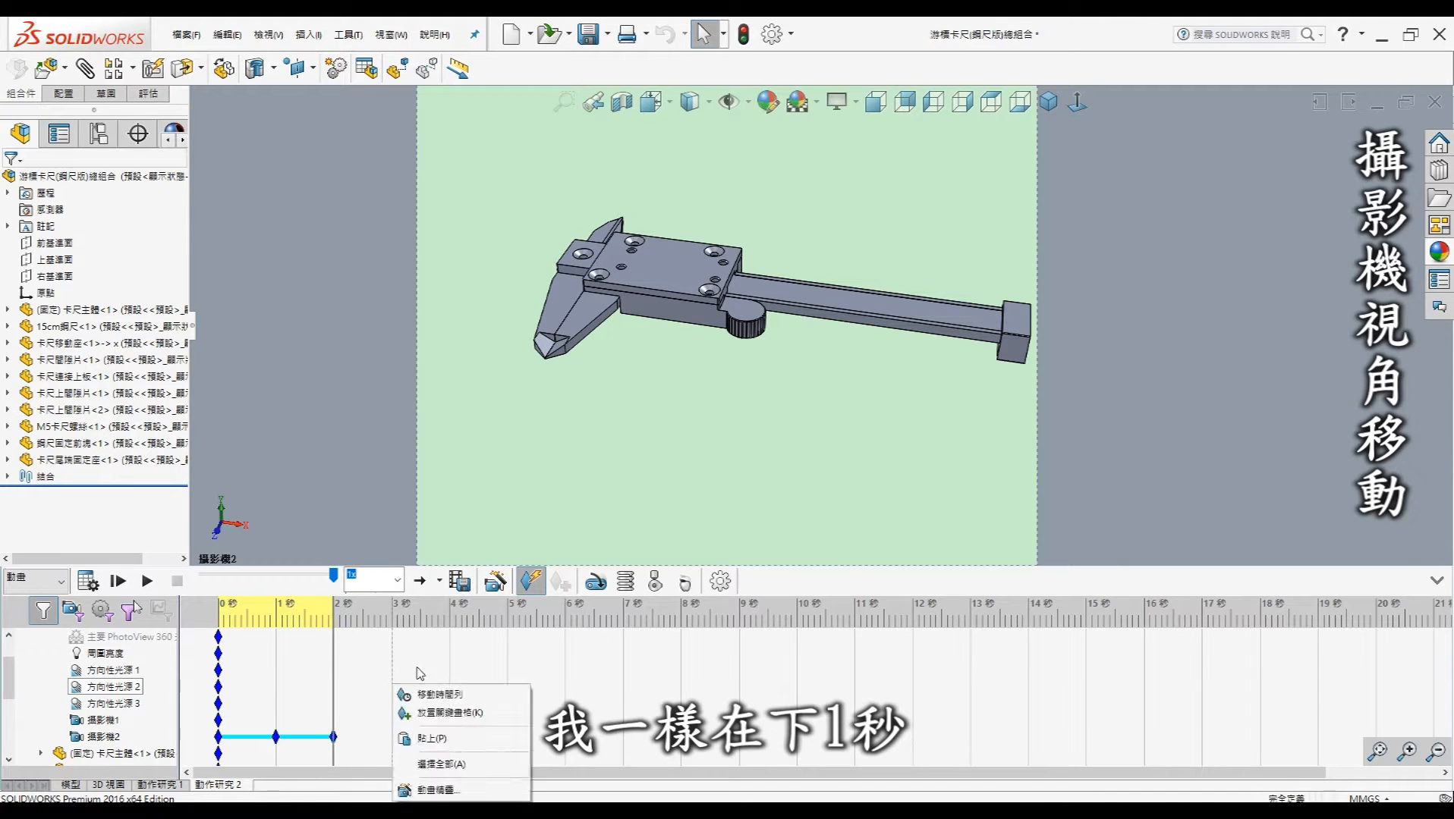
click(419, 738)
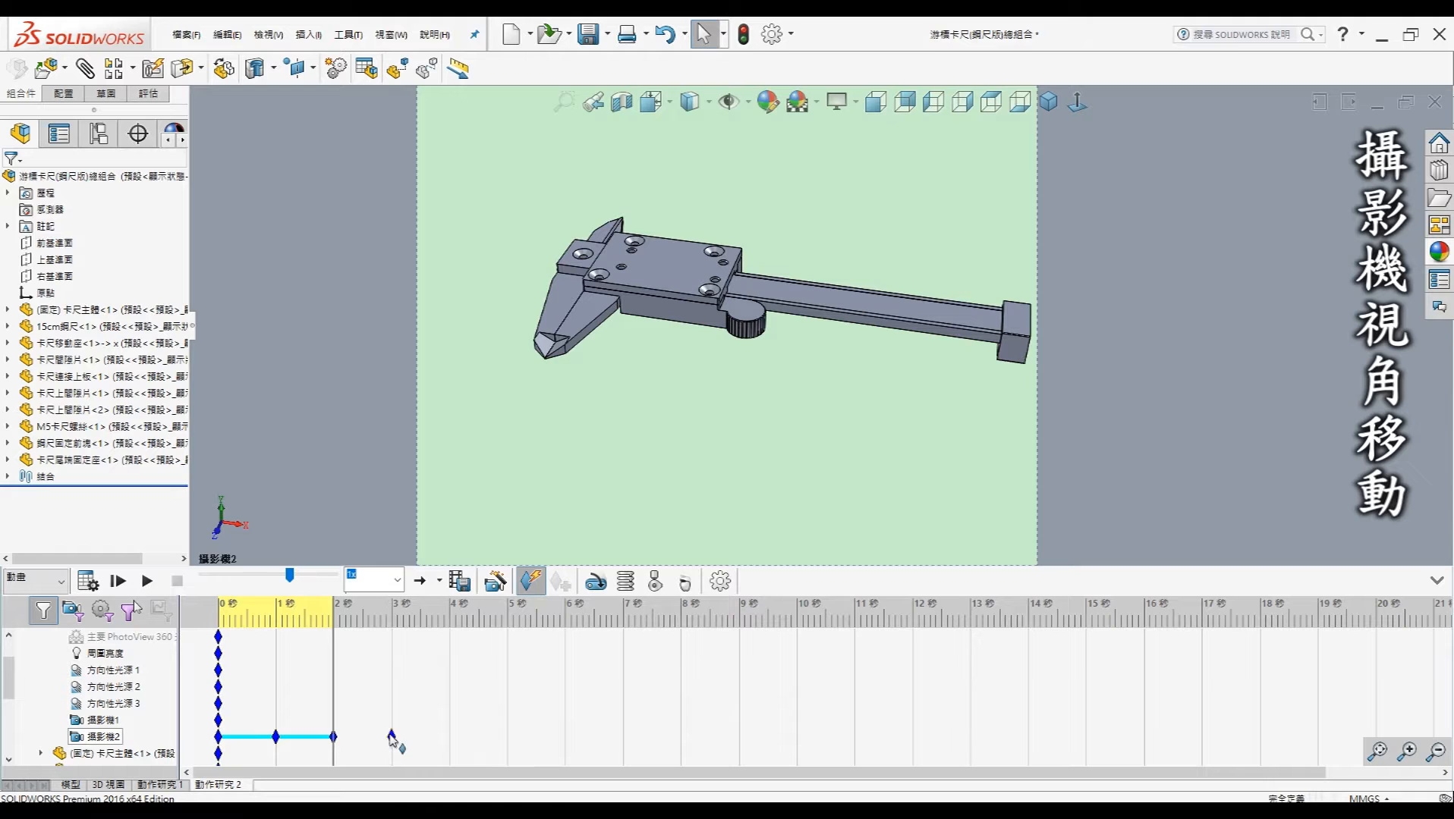
Pull the camera back from the caliper at the 3-second 攝影機2 keyframe and play the animation from the start.
click(392, 738)
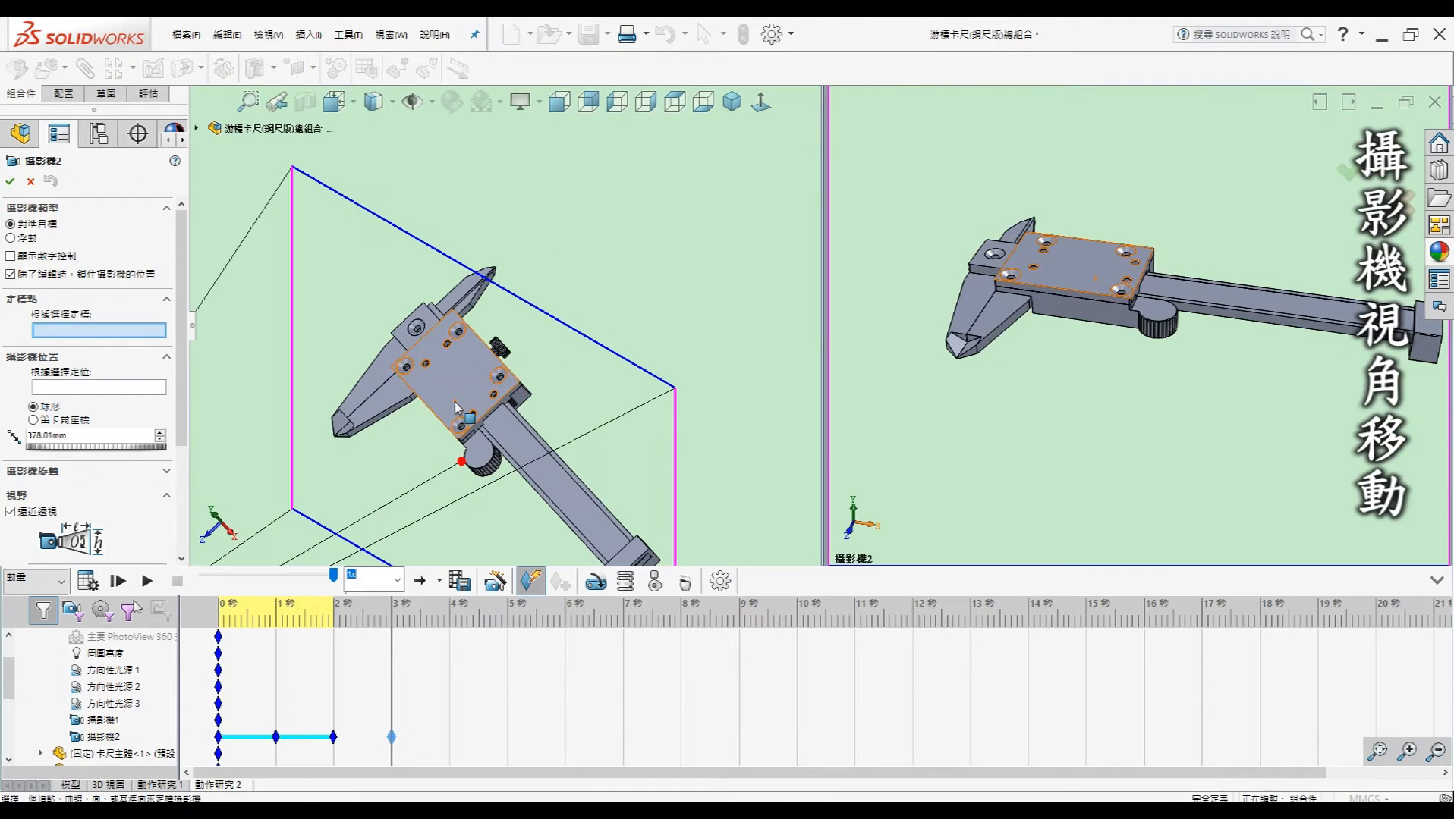
scroll(455, 401, up, 8)
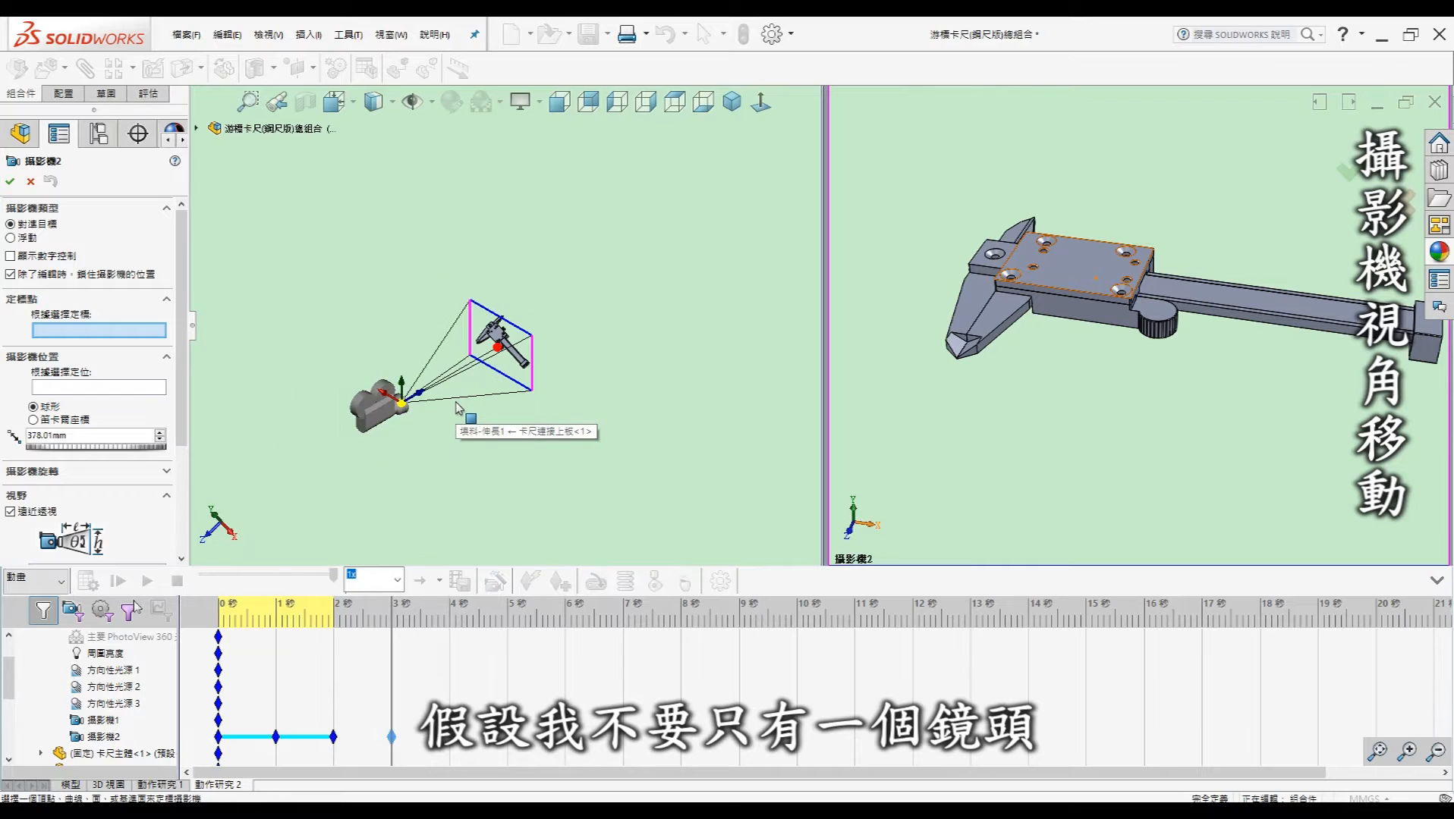
drag(422, 399, 362, 355)
click(9, 182)
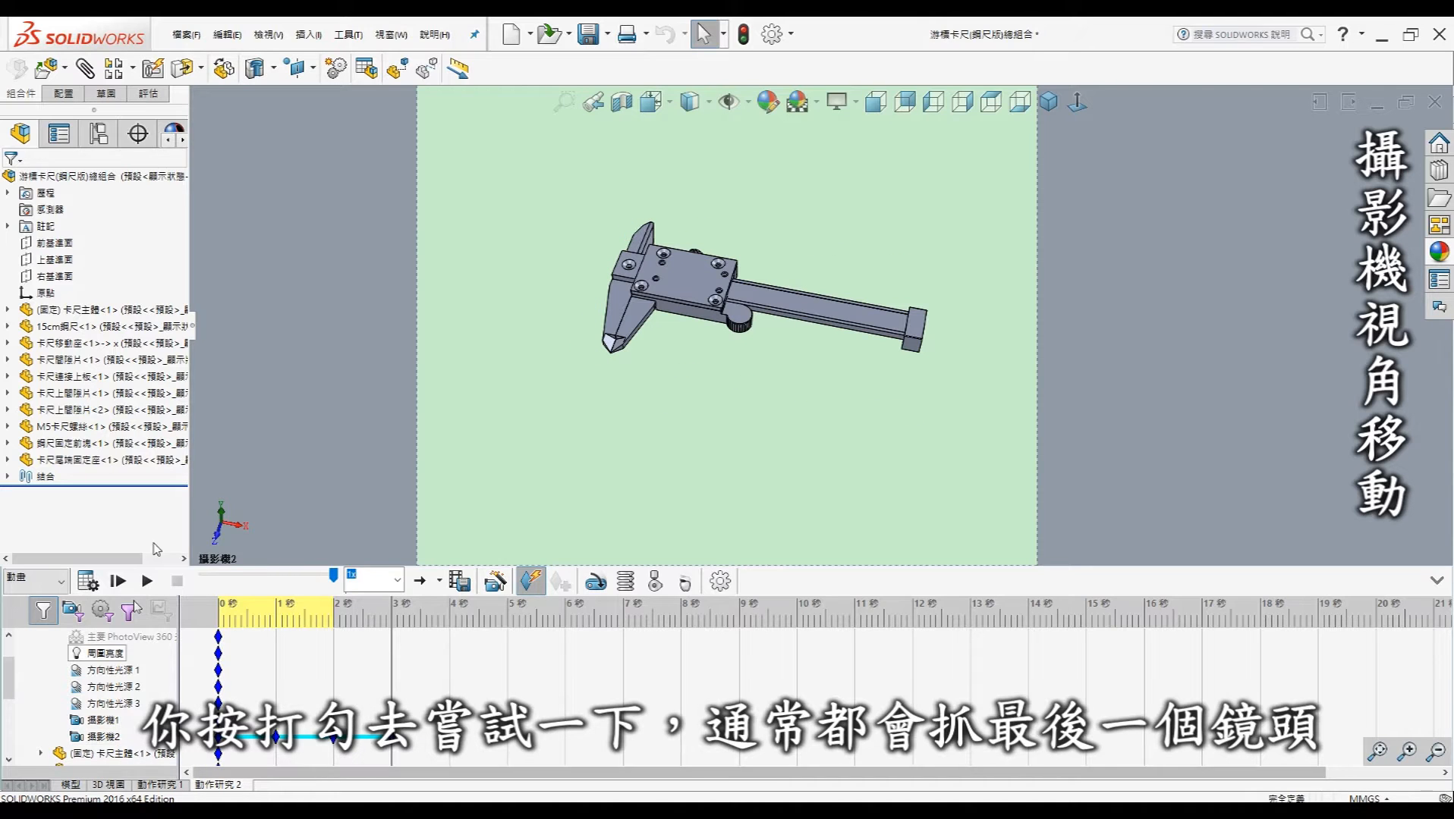
click(117, 581)
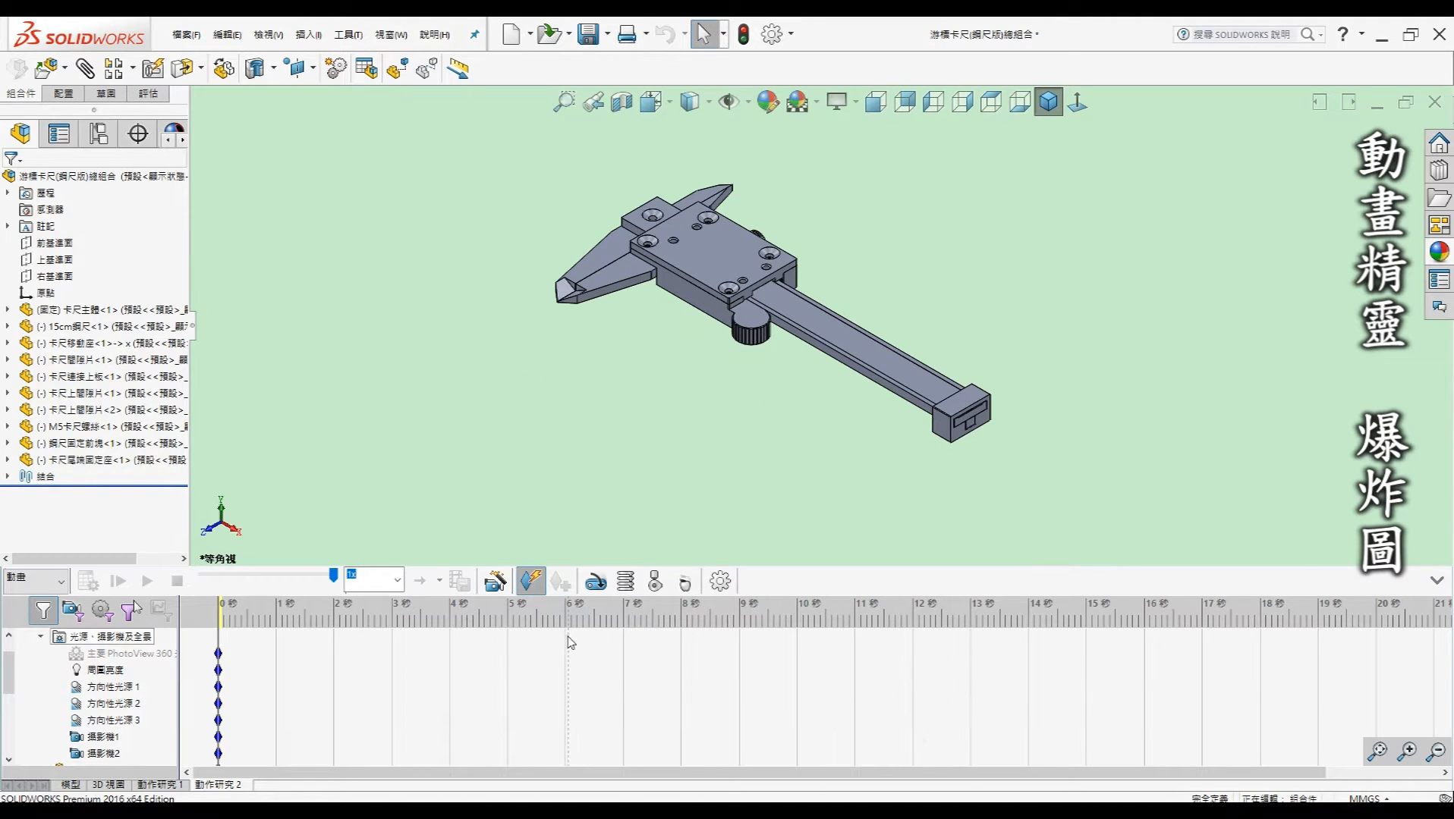
Use the Animation Wizard to add a collapse animation (解除爆炸) of the caliper lasting 5 seconds.
click(497, 583)
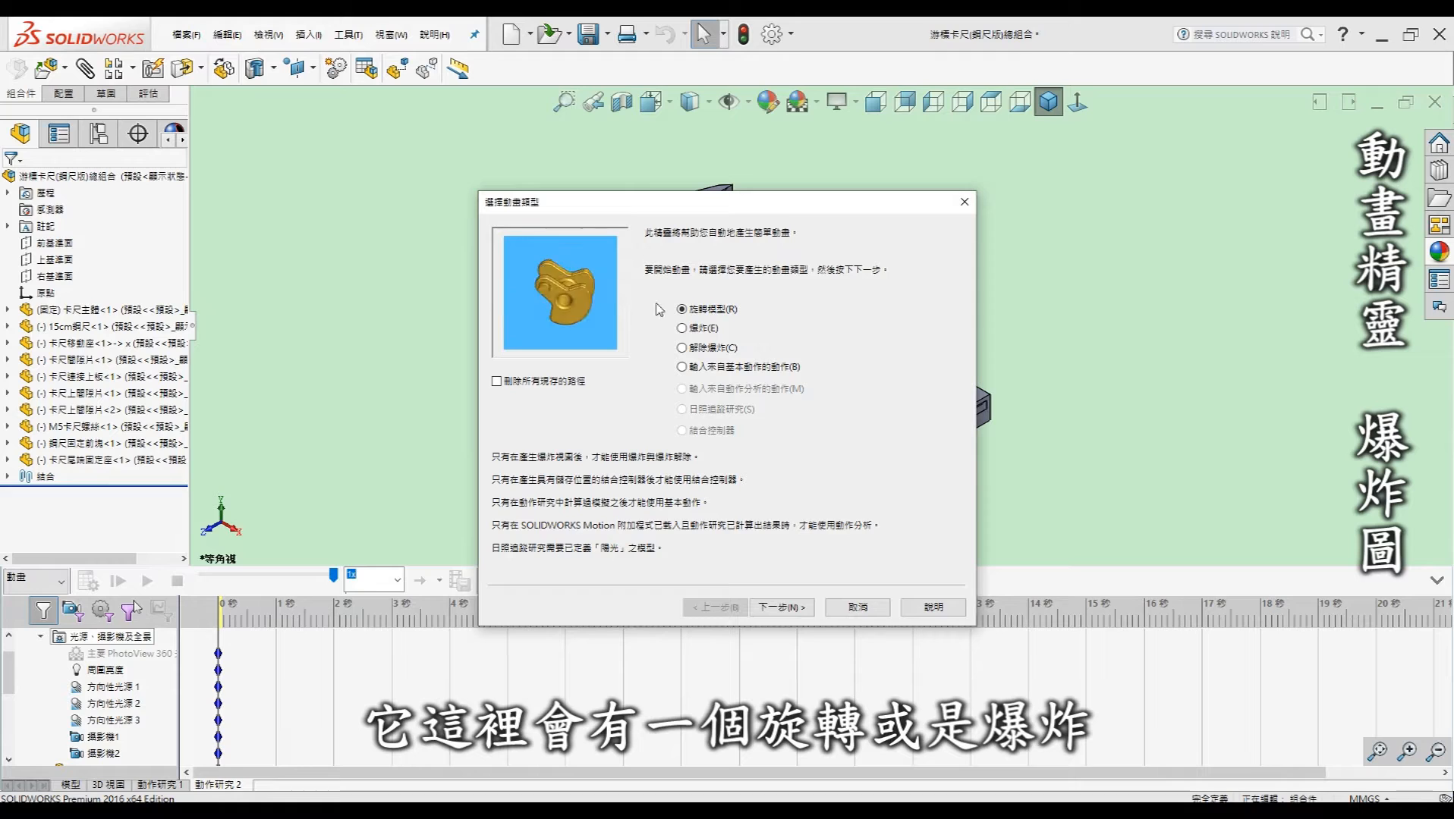
click(713, 331)
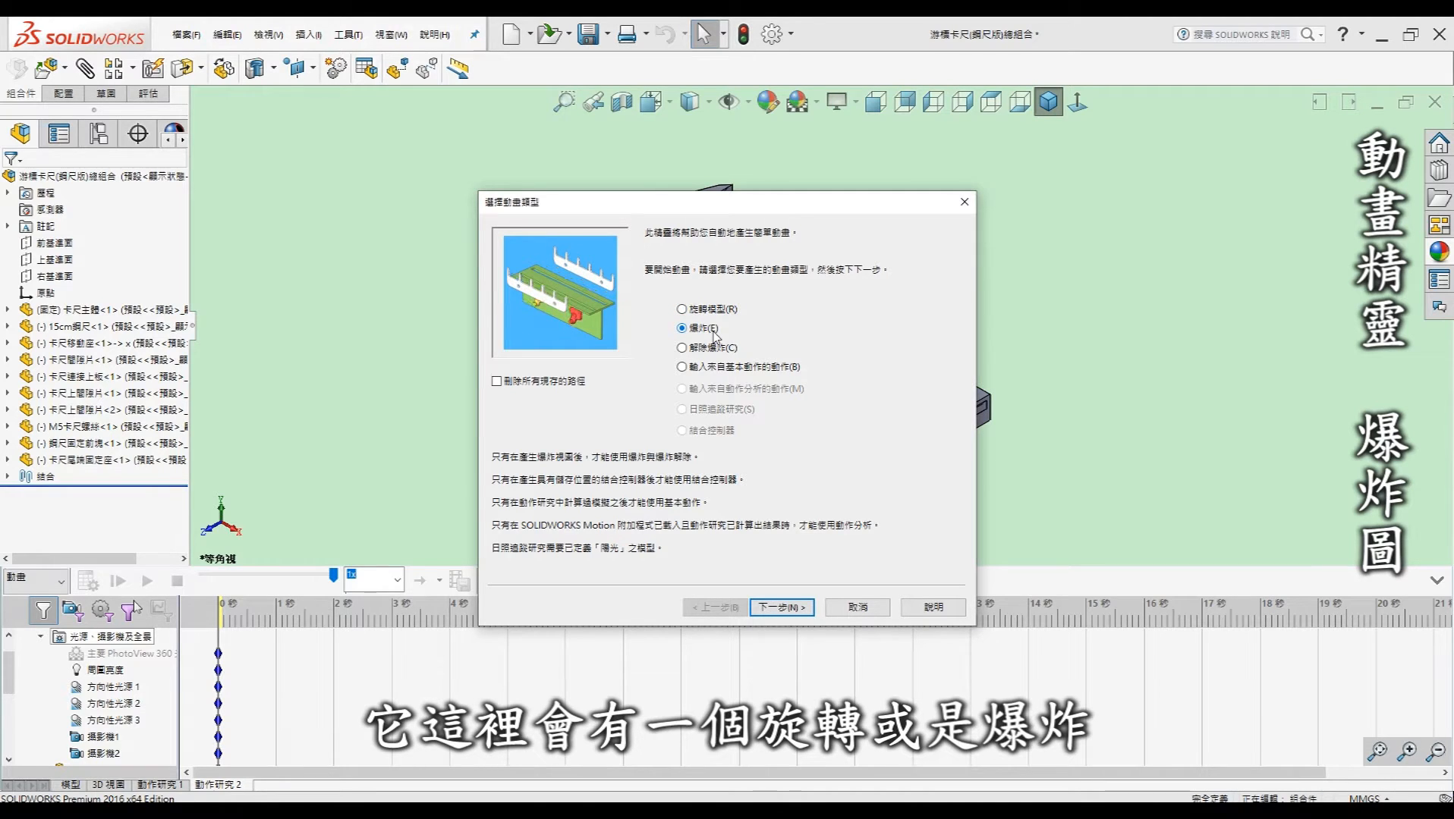
click(704, 351)
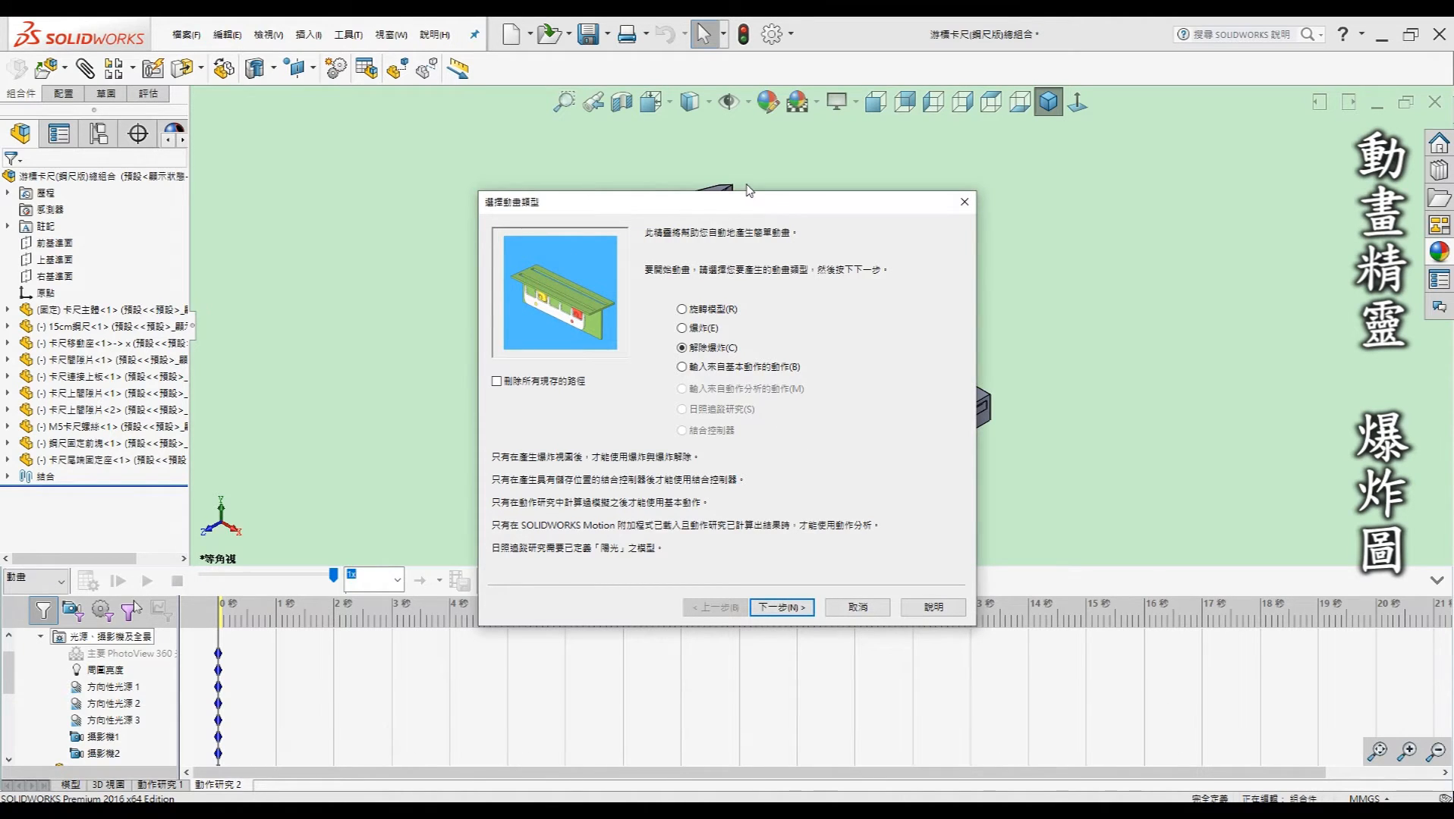
click(786, 607)
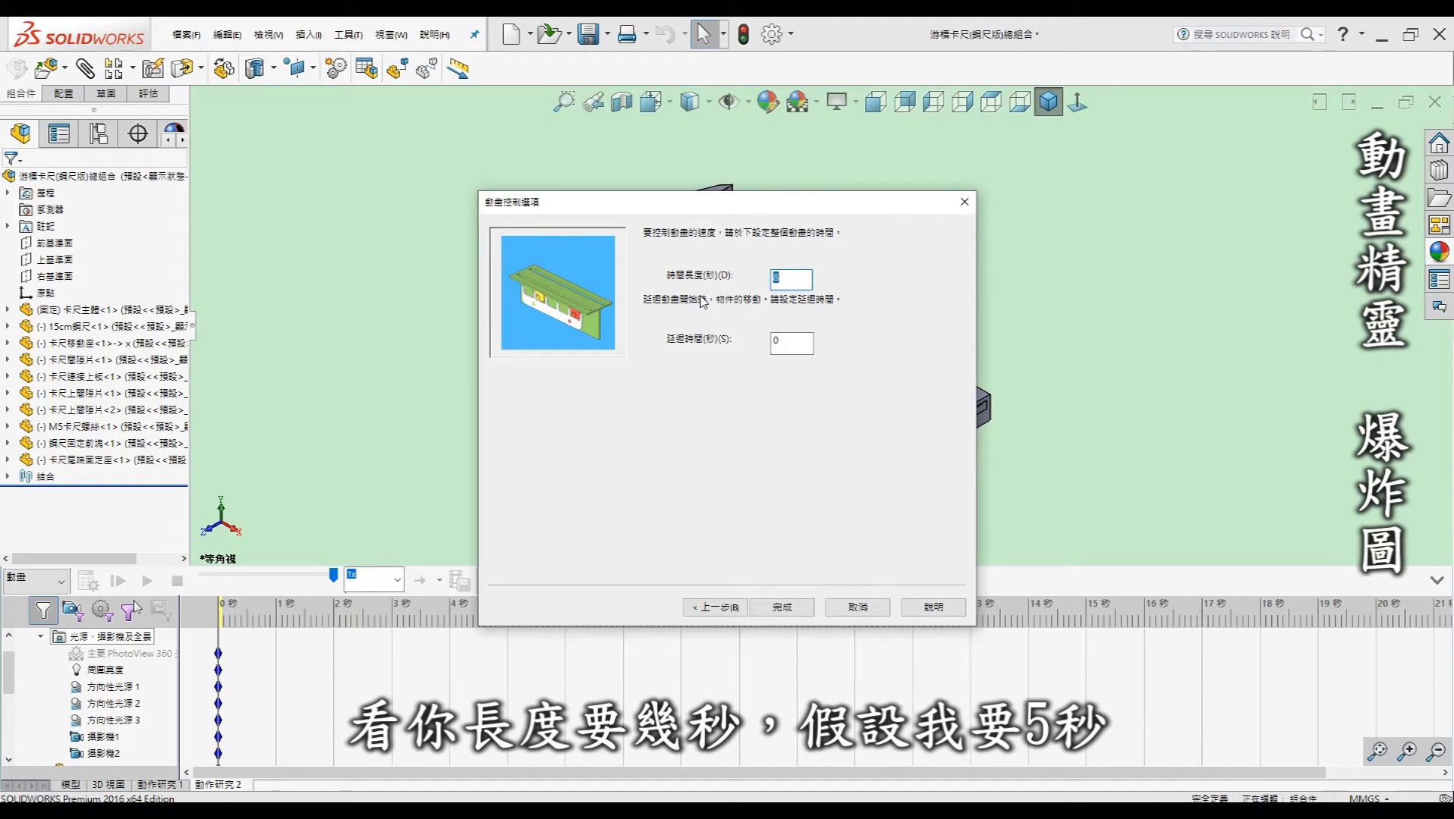
double_click(790, 277)
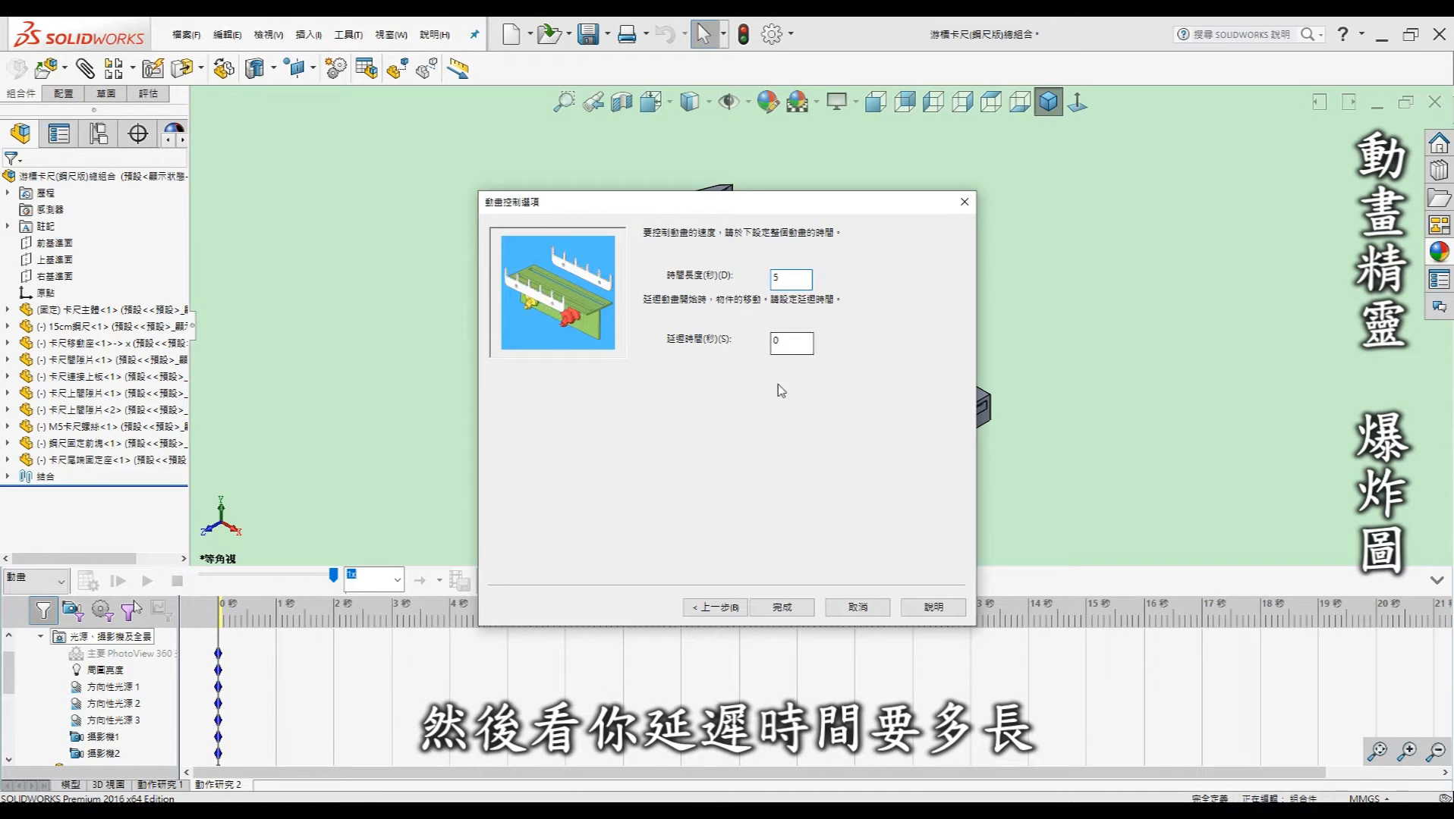
click(782, 608)
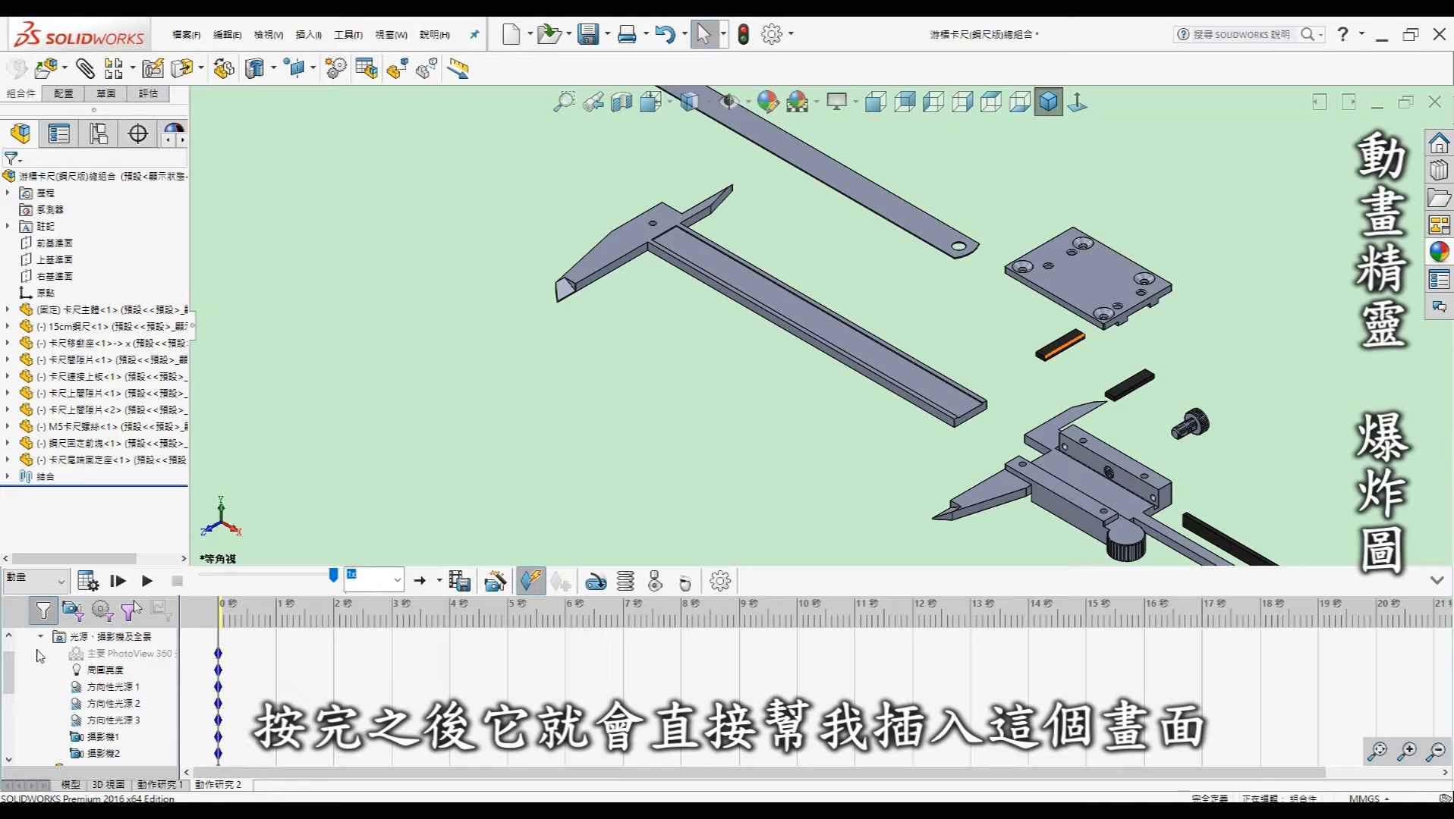
Play the caliper's collapse animation from the start.
scroll(13, 685, up, 2)
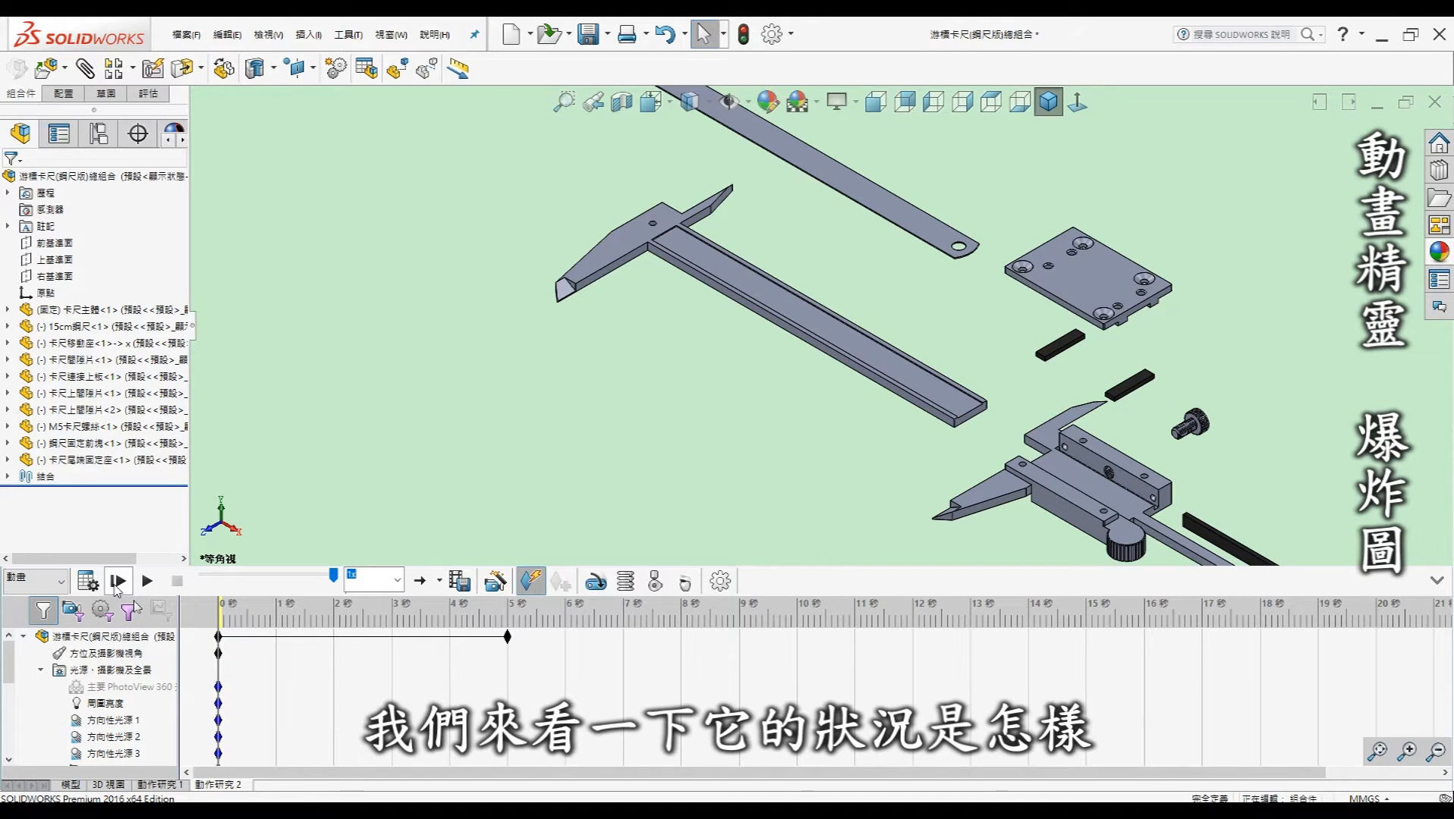
click(150, 582)
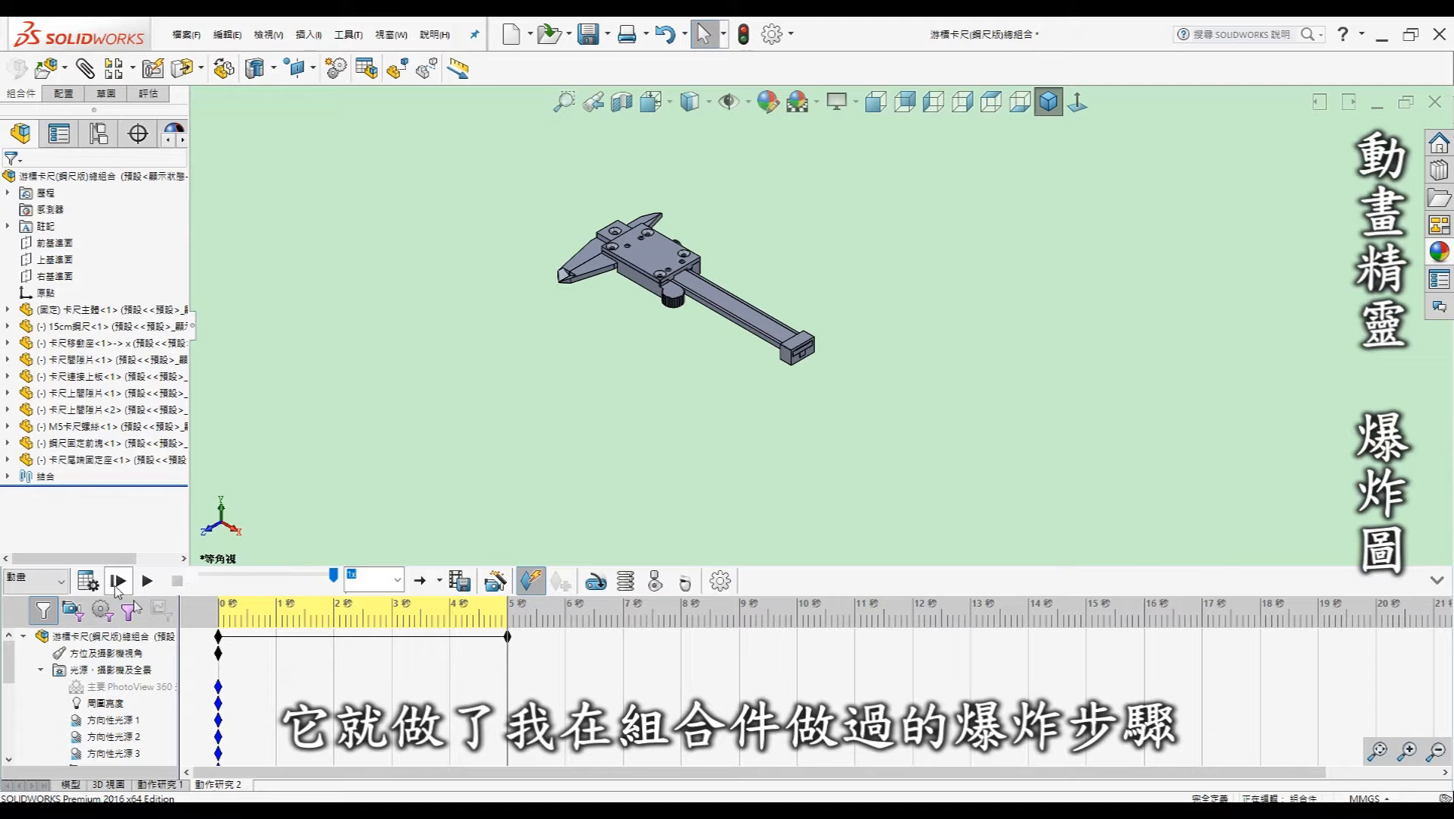
click(118, 582)
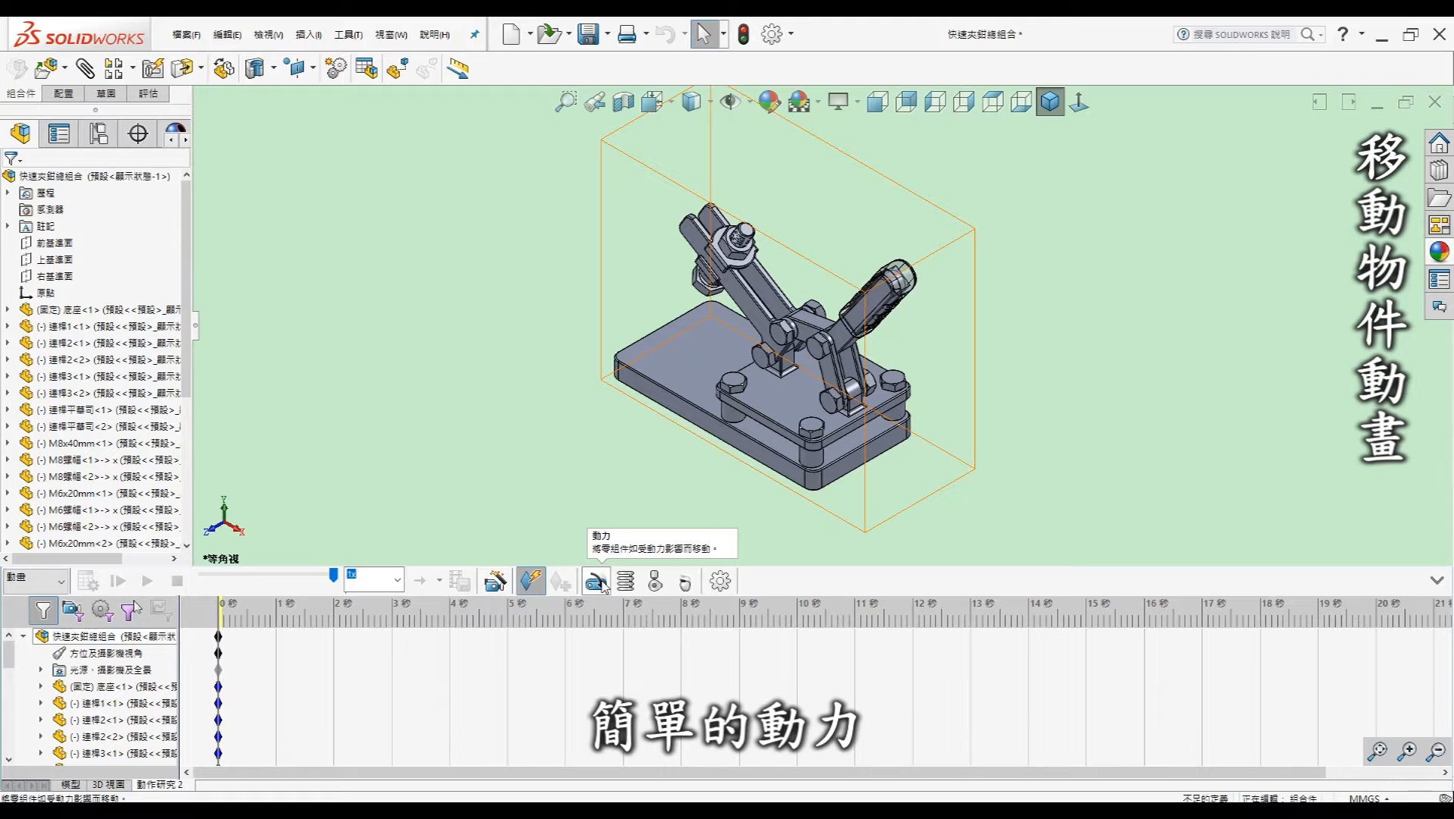
Add a rotary motor at 0.5 RPM to the face of handle link 連桿1, with its direction reversed.
click(597, 582)
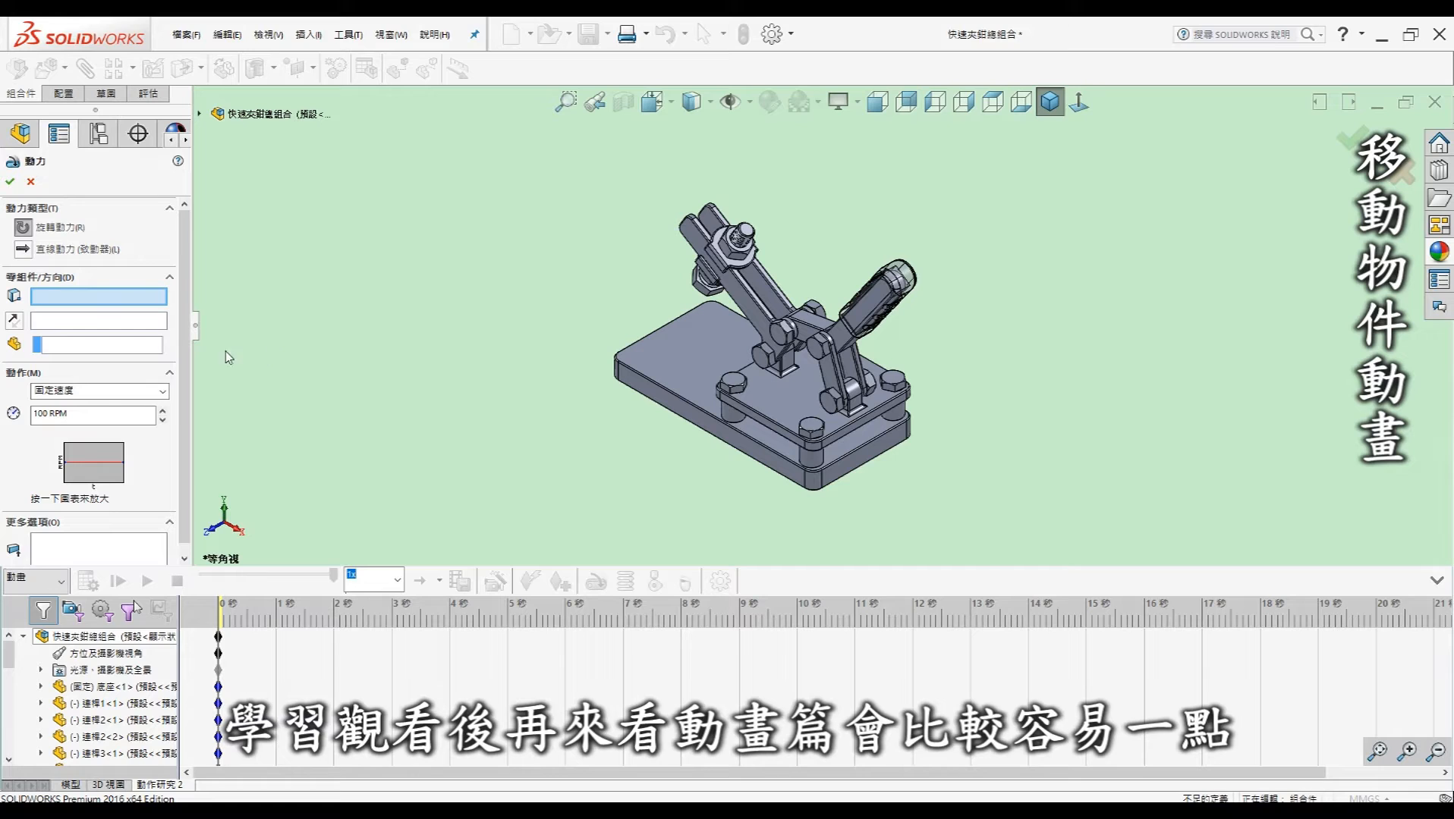
drag(102, 414, 13, 416)
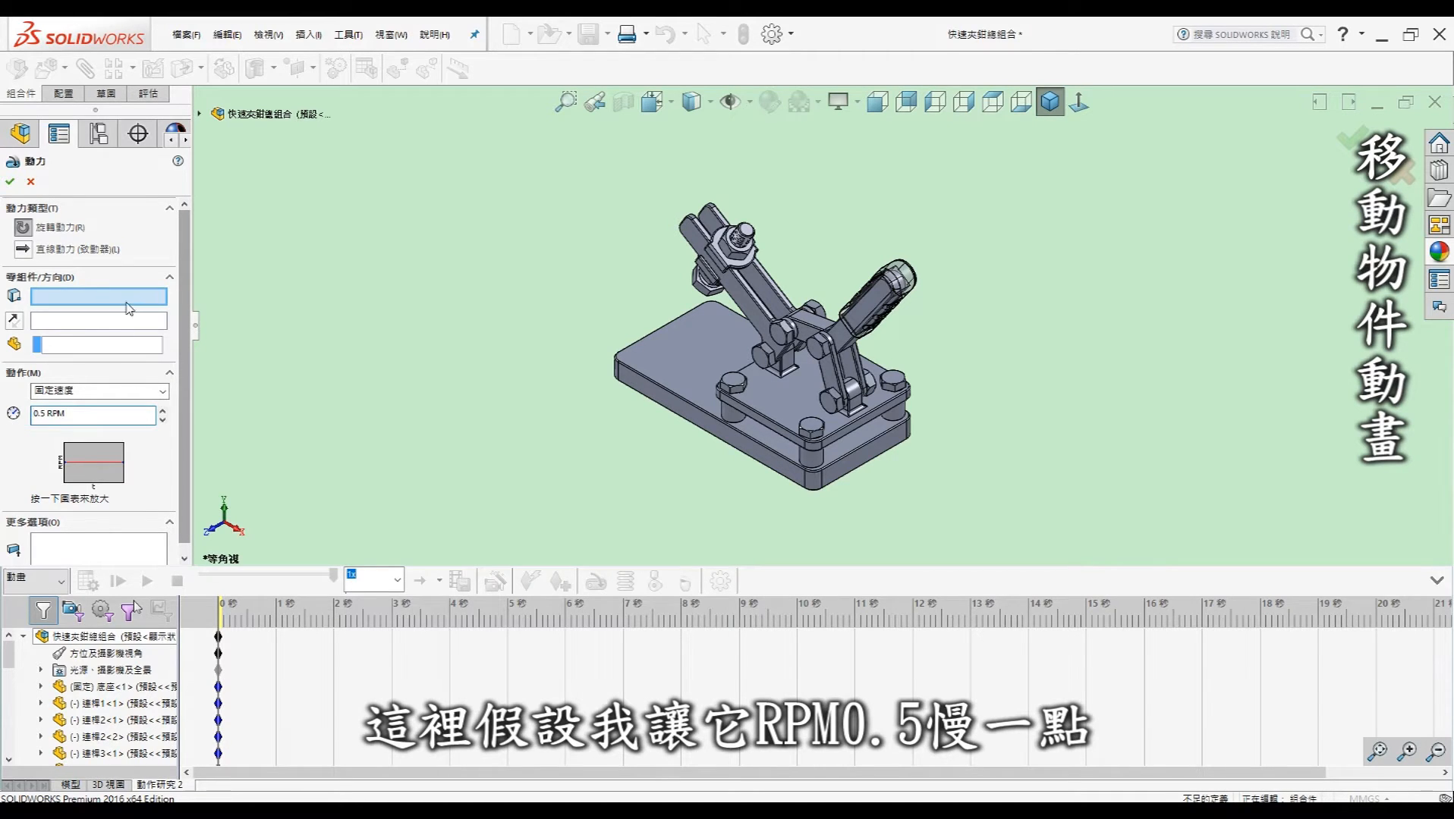
click(850, 343)
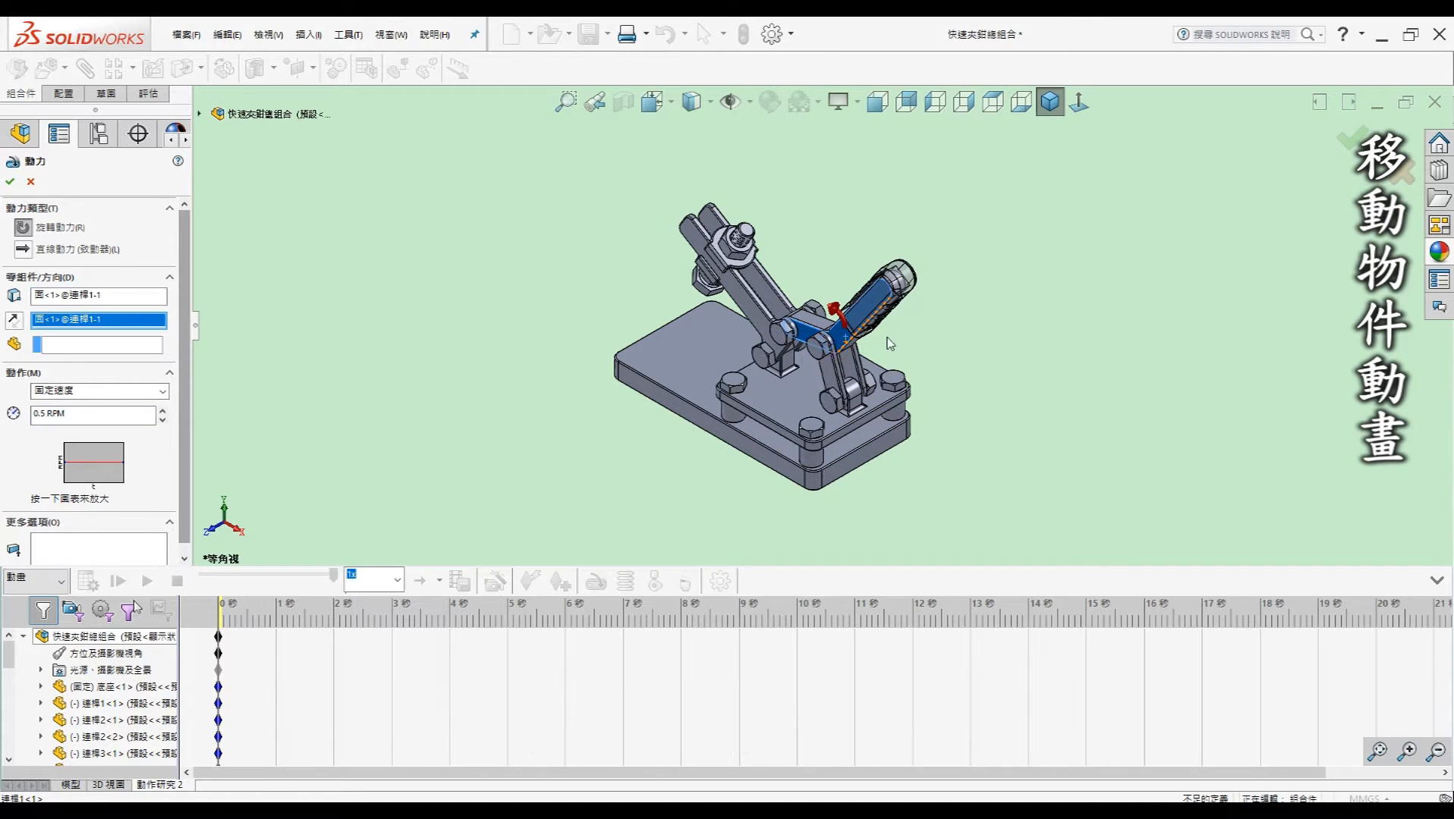
click(15, 321)
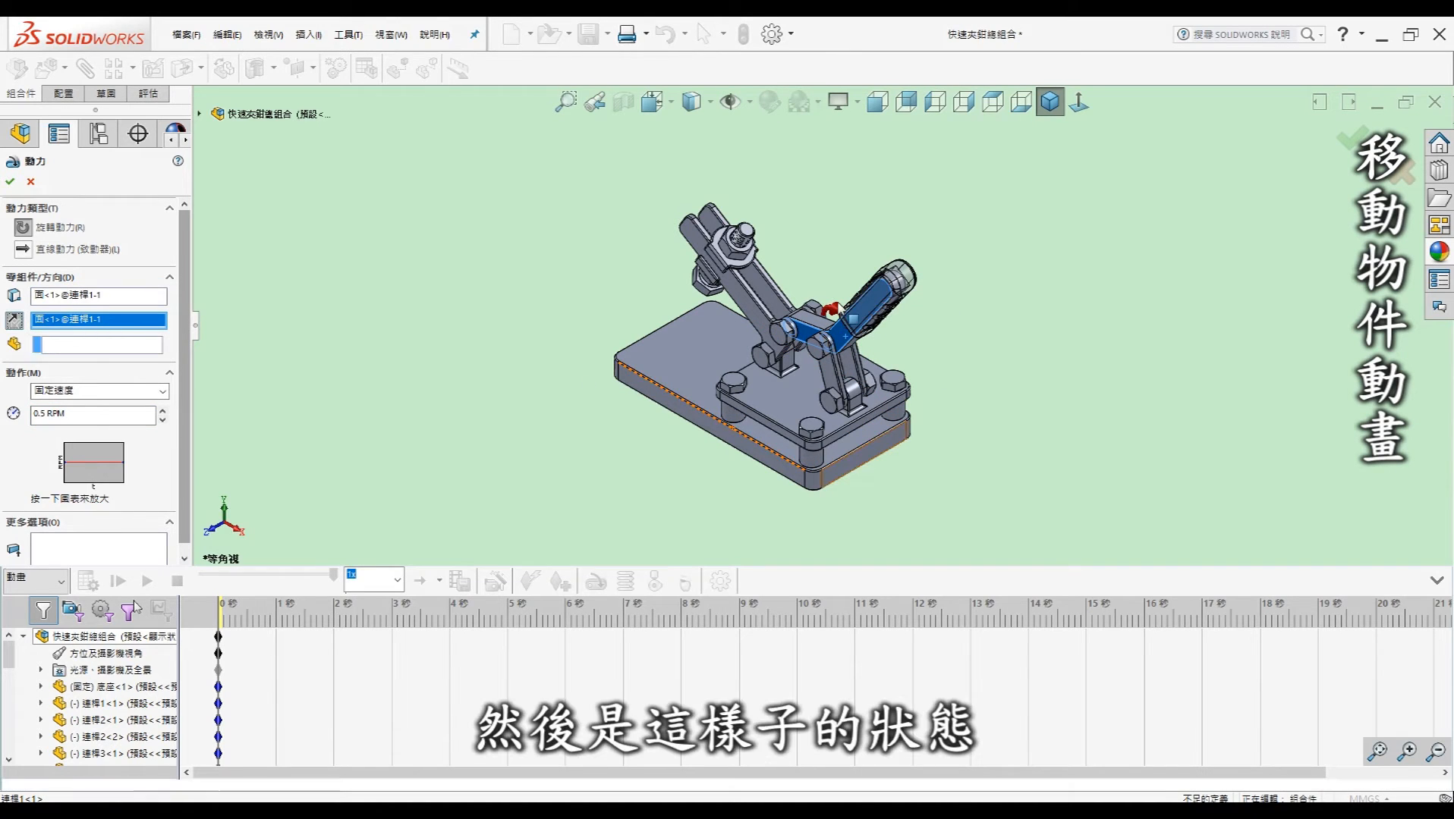
click(10, 183)
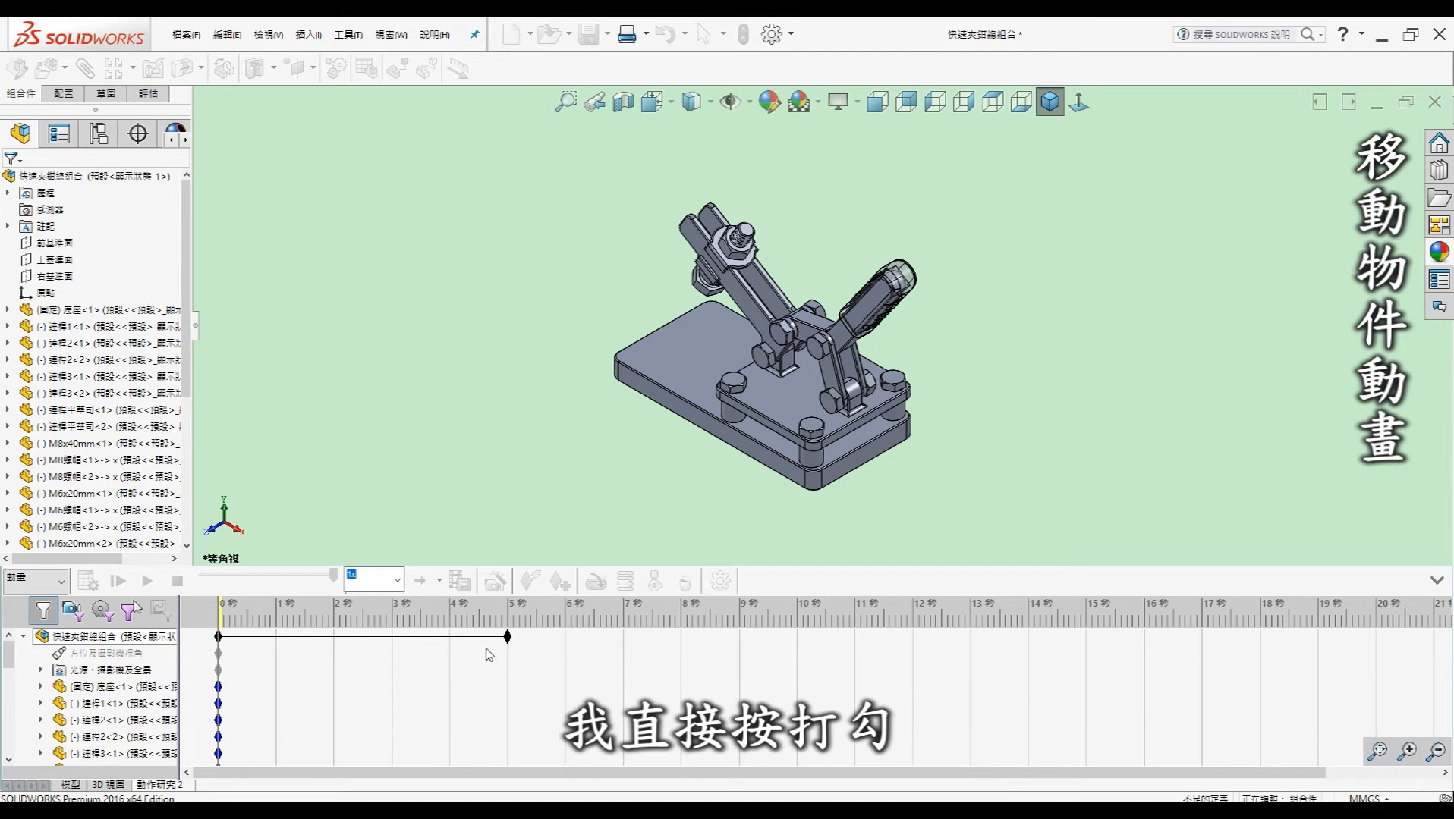
Shorten the clamp's motion study to 2 seconds and play it from the start.
drag(507, 638, 341, 636)
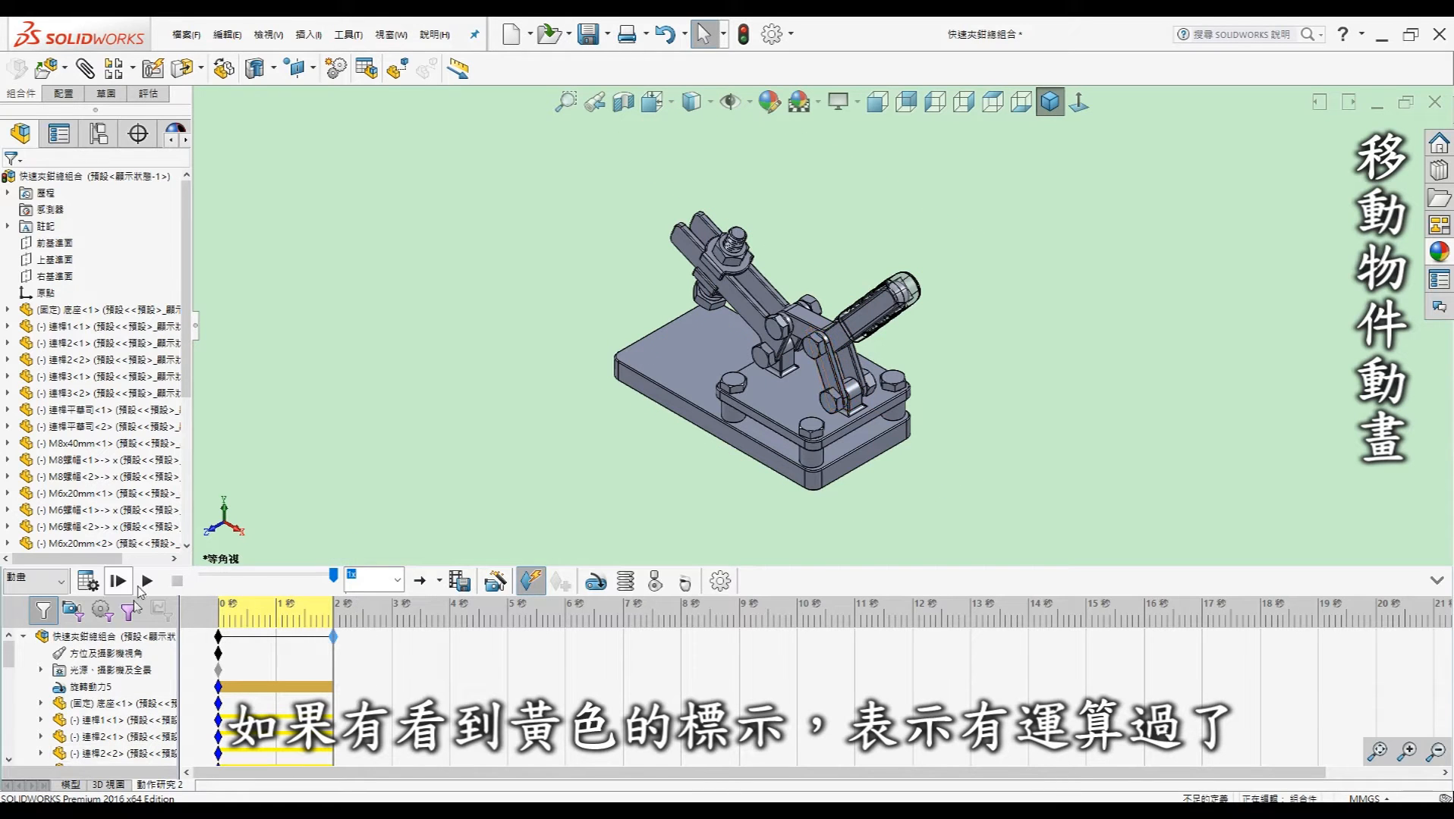
click(118, 581)
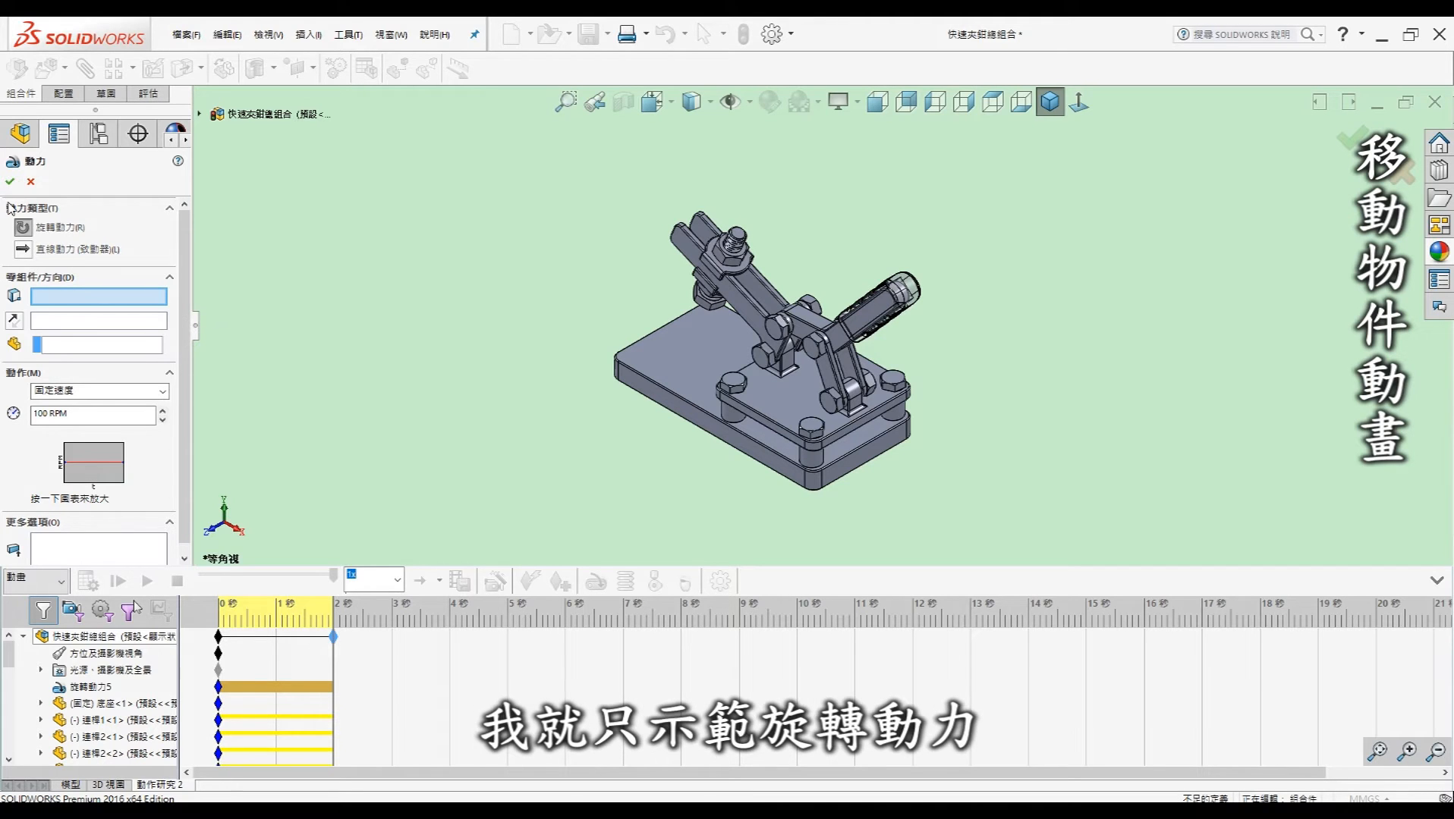
click(28, 179)
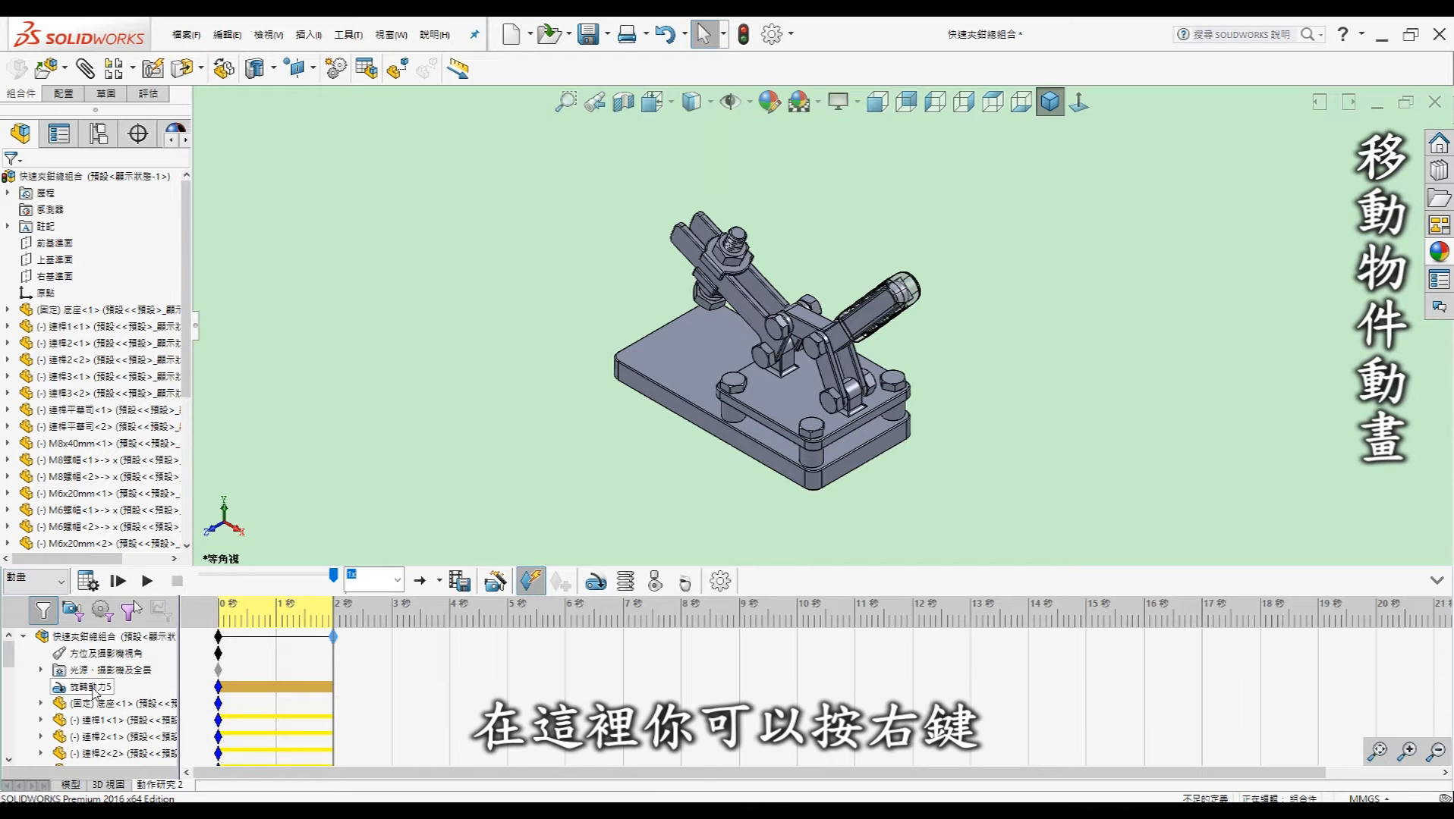
Delete the rotary motor 旋轉動力5 from the motion study.
right_click(91, 688)
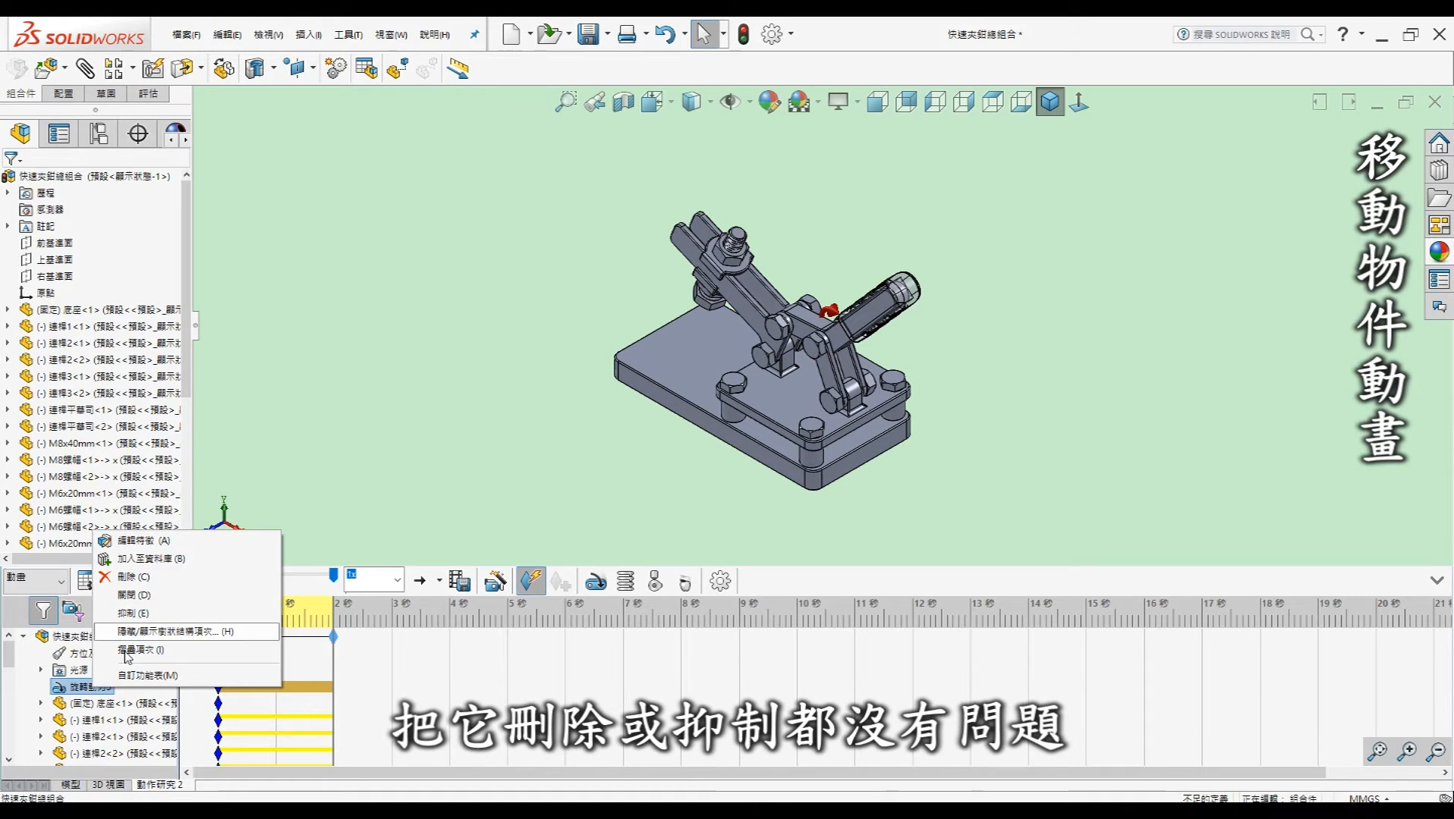
click(127, 576)
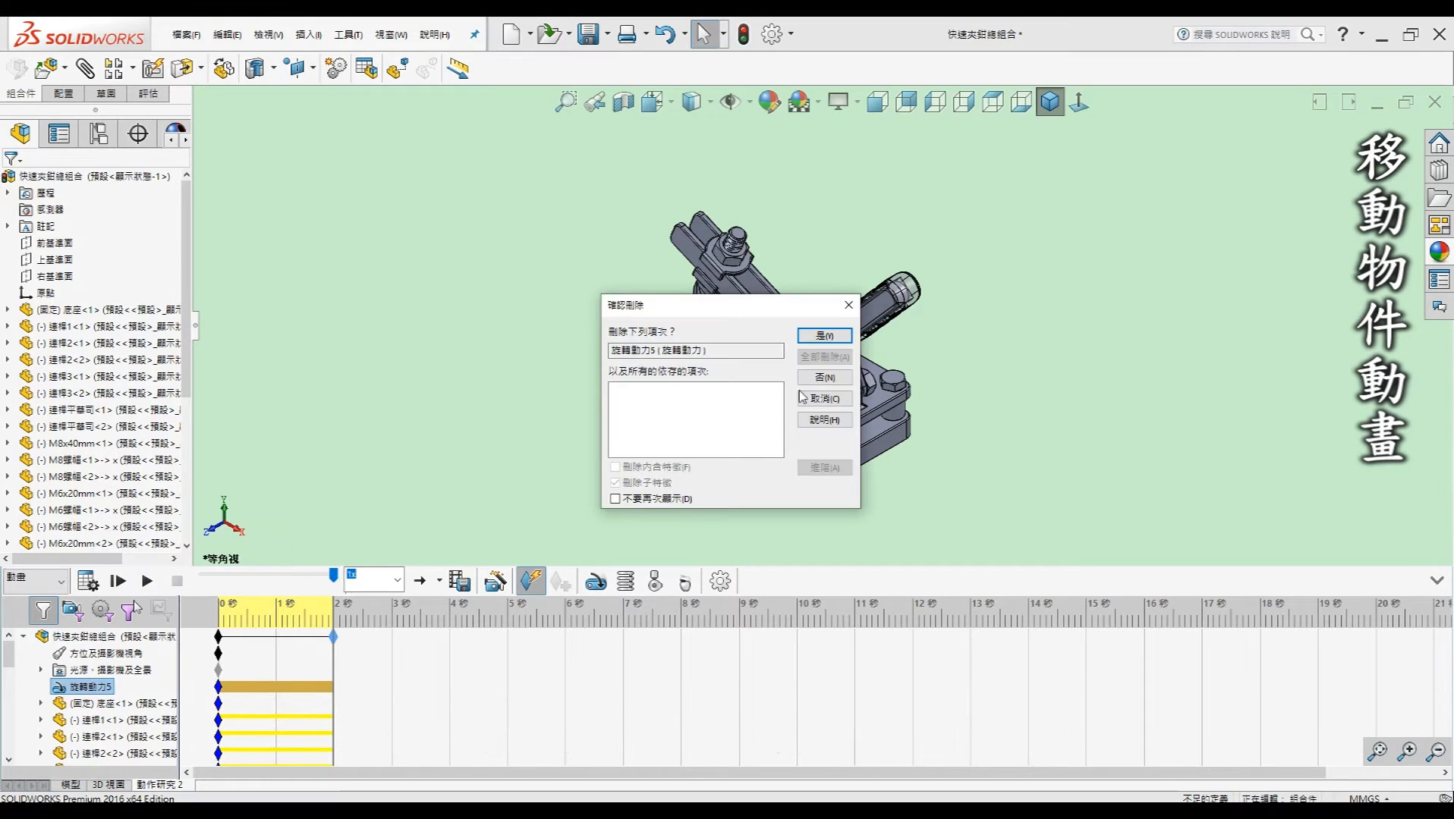
click(823, 336)
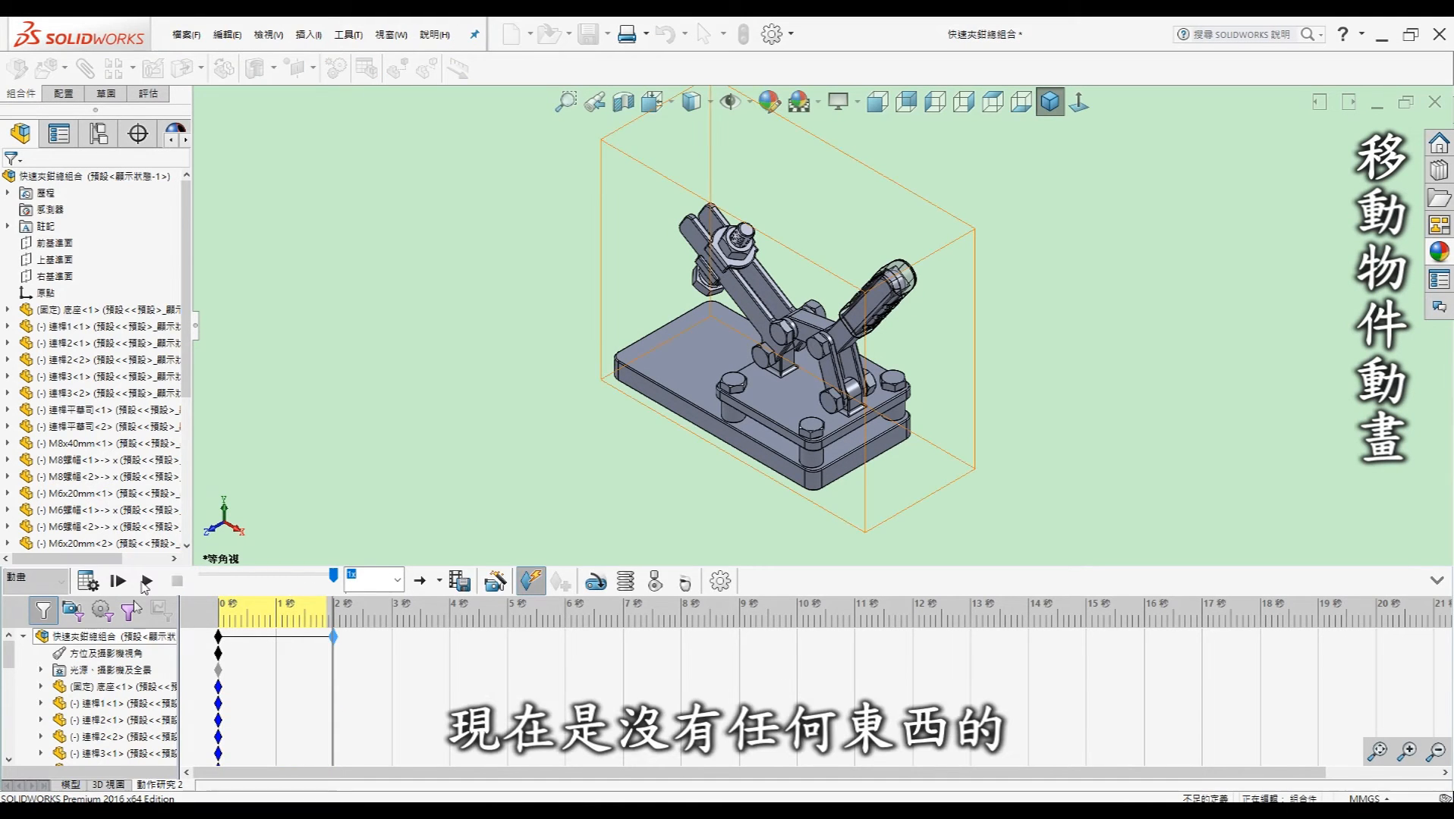
Reset the study's end key to 0, extend it to 2 seconds and place the time bar at 2 seconds.
click(334, 636)
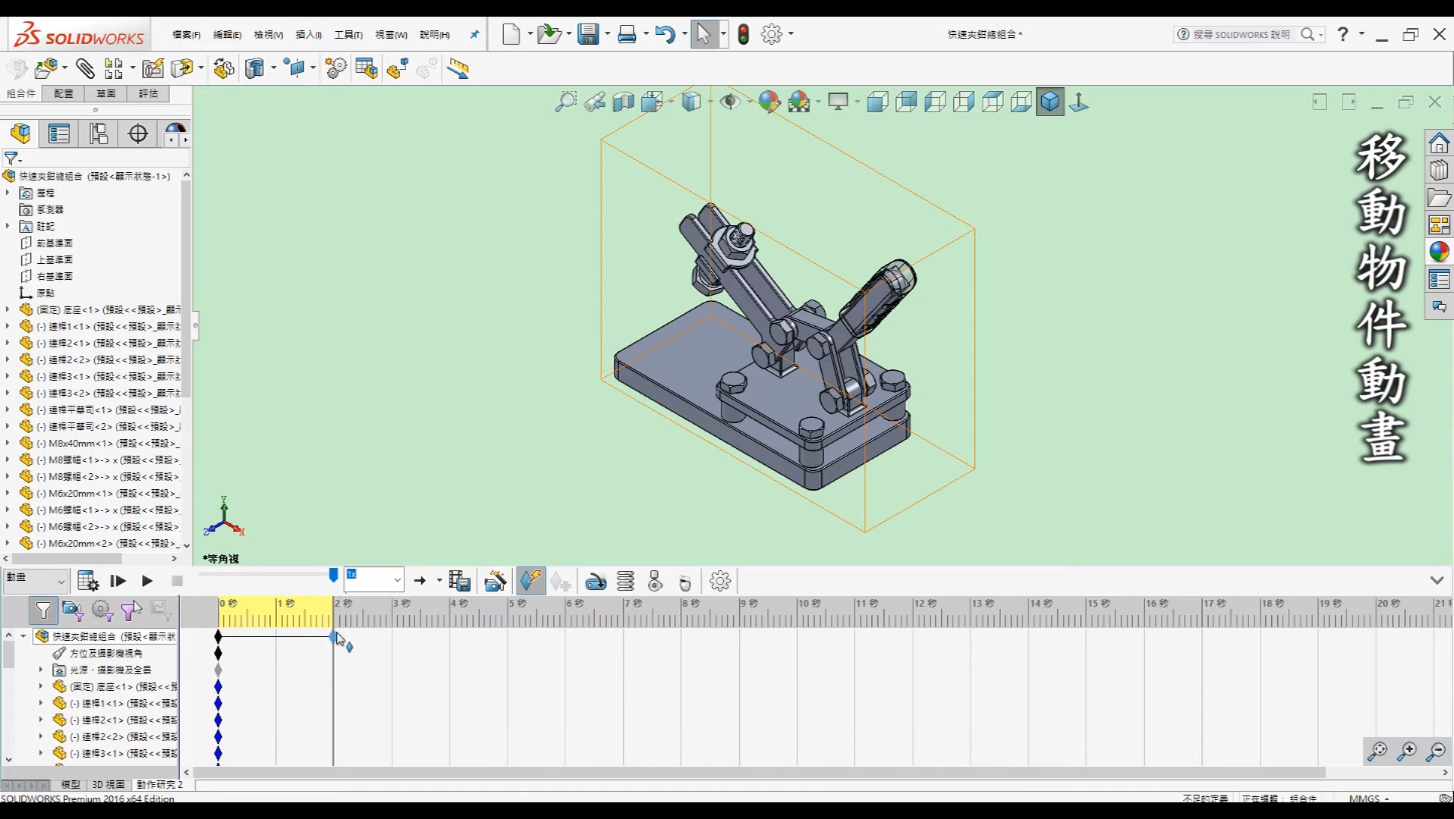
drag(333, 640, 218, 637)
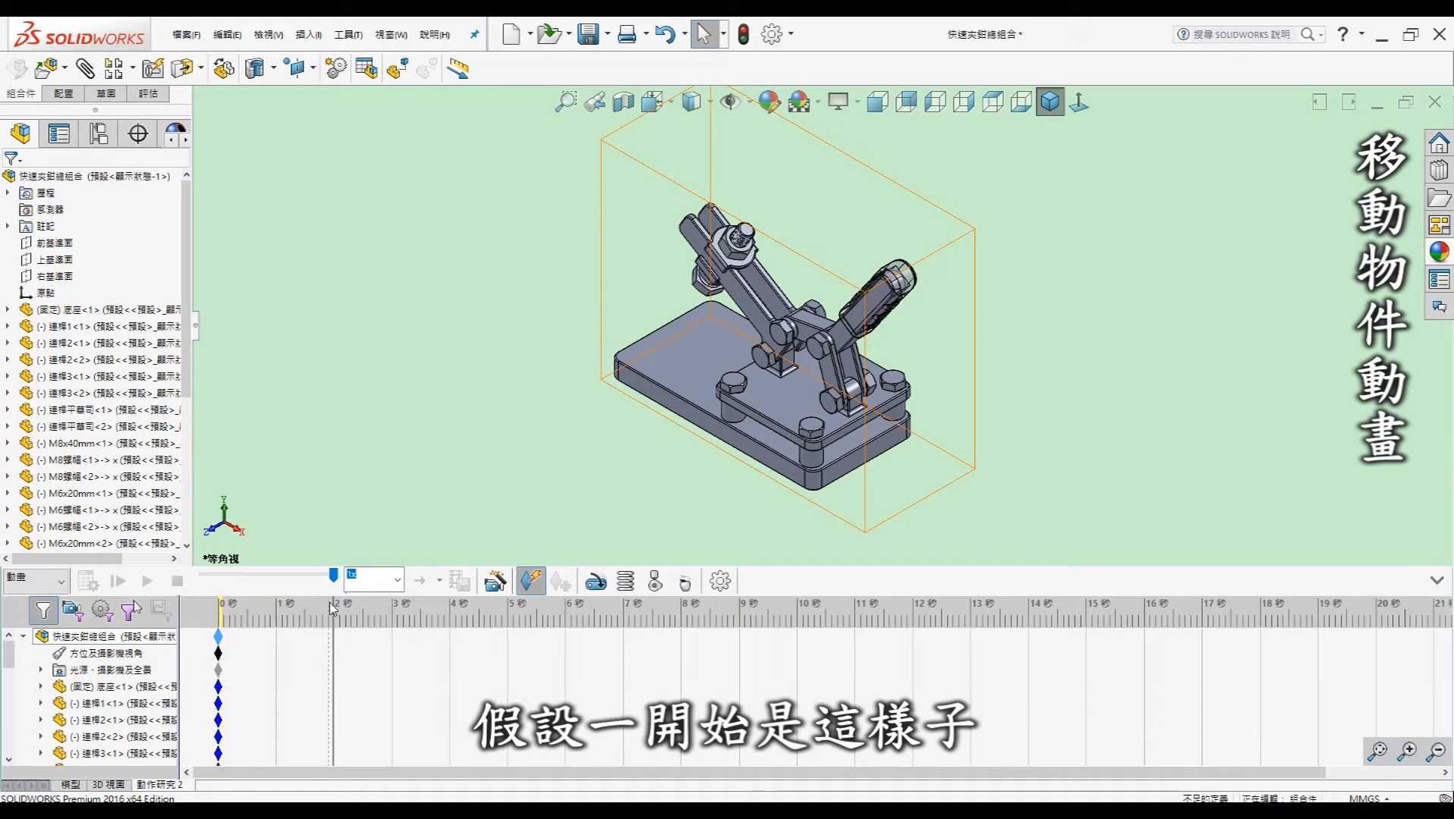
drag(331, 602, 219, 647)
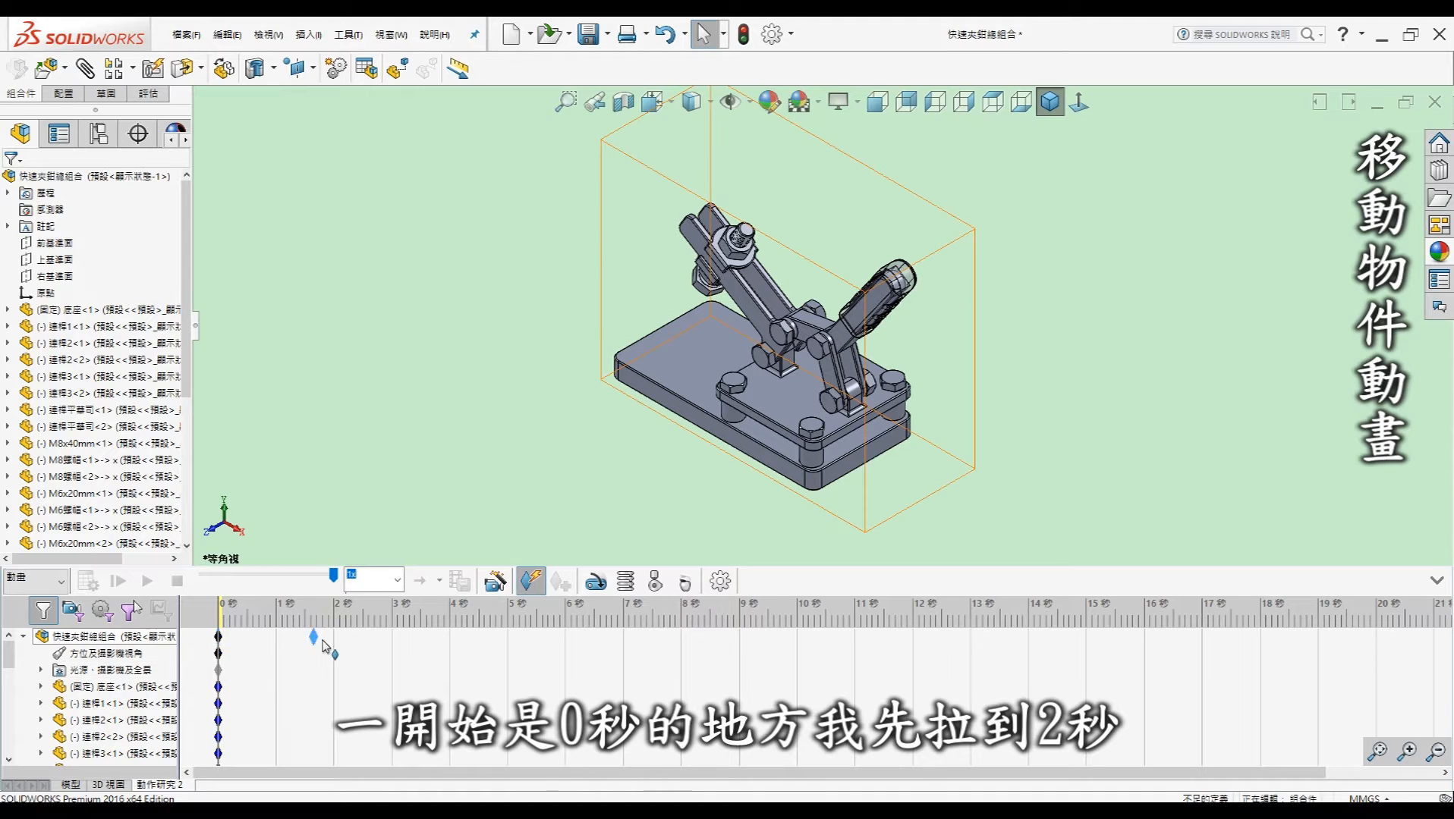
drag(333, 640, 334, 637)
drag(219, 605, 334, 609)
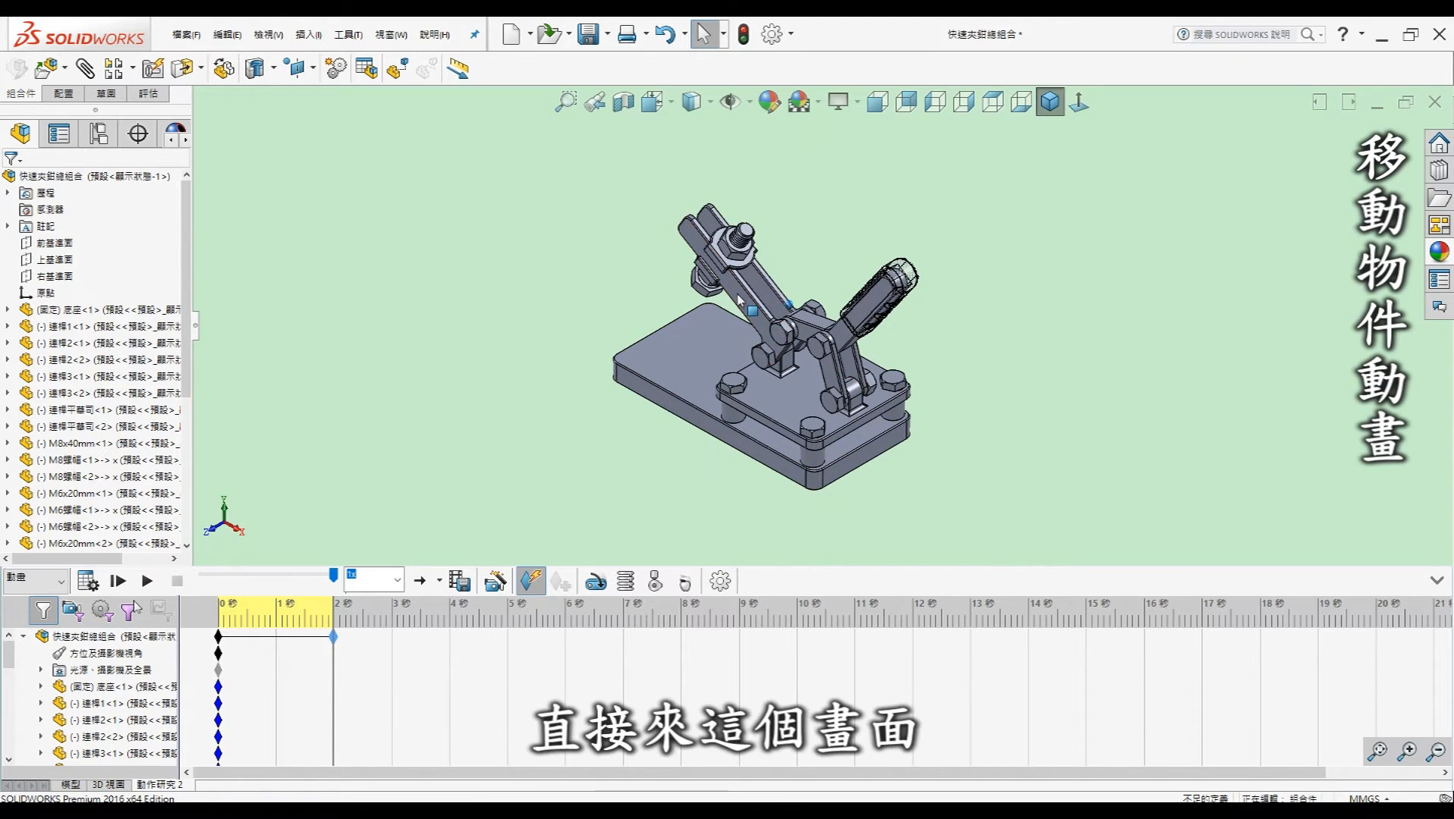
Swing the handle link 連桿1 downward at 2 seconds so the clamp arm becomes nearly horizontal, and calculate the motion study.
middle_drag(740, 326, 763, 299)
scroll(865, 320, down, 5)
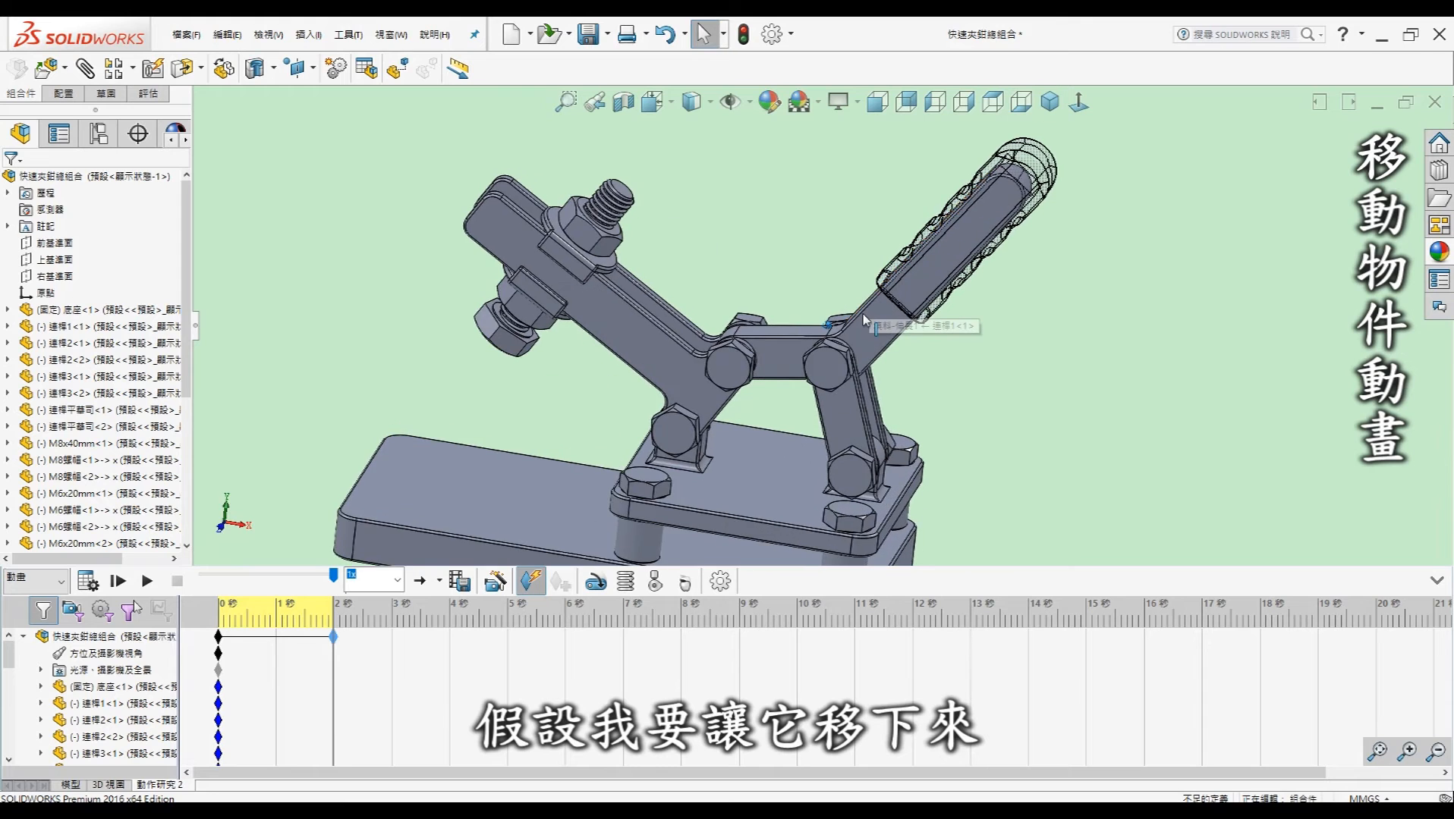
scroll(867, 320, up, 2)
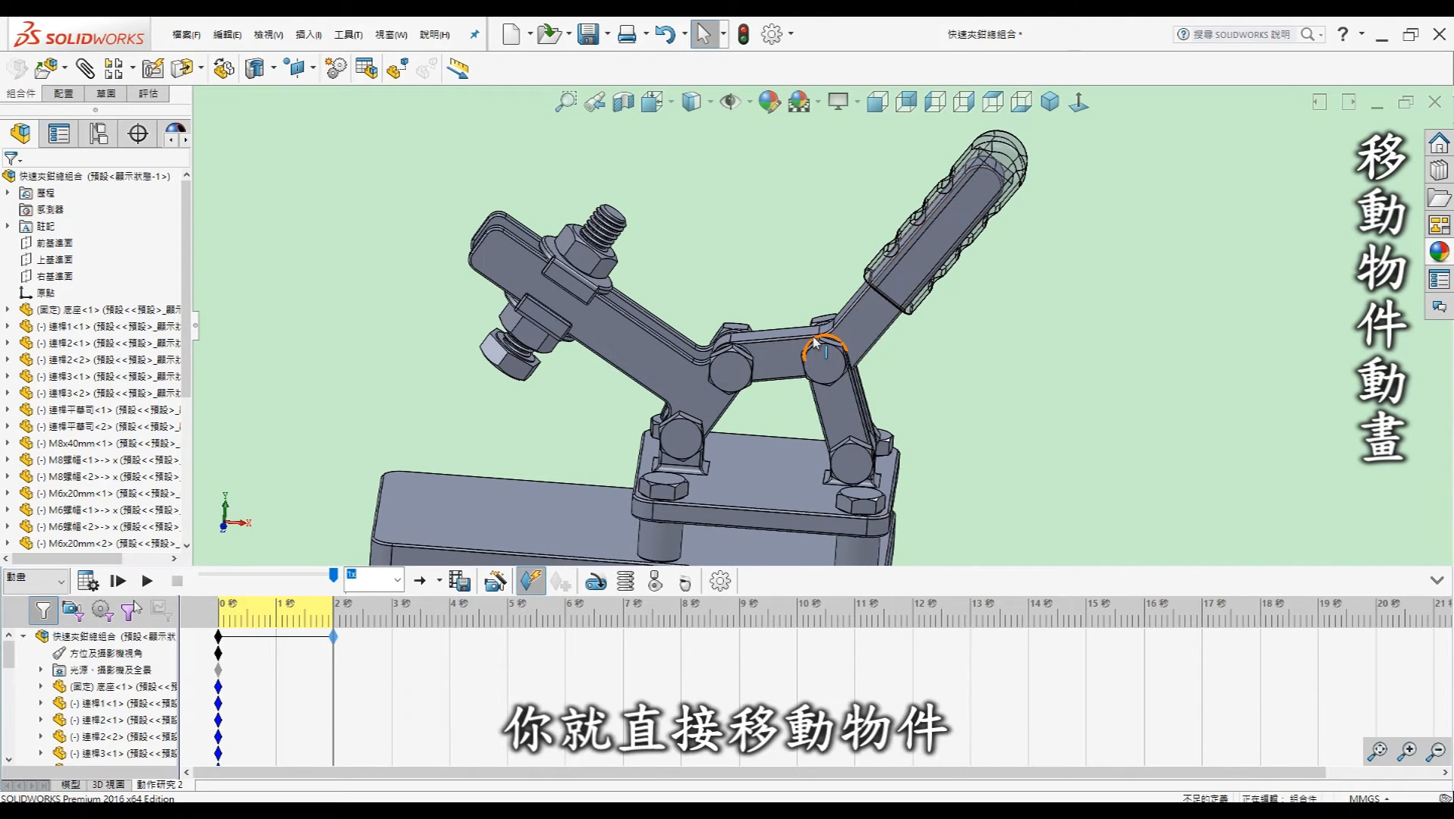
click(876, 338)
drag(875, 348, 877, 398)
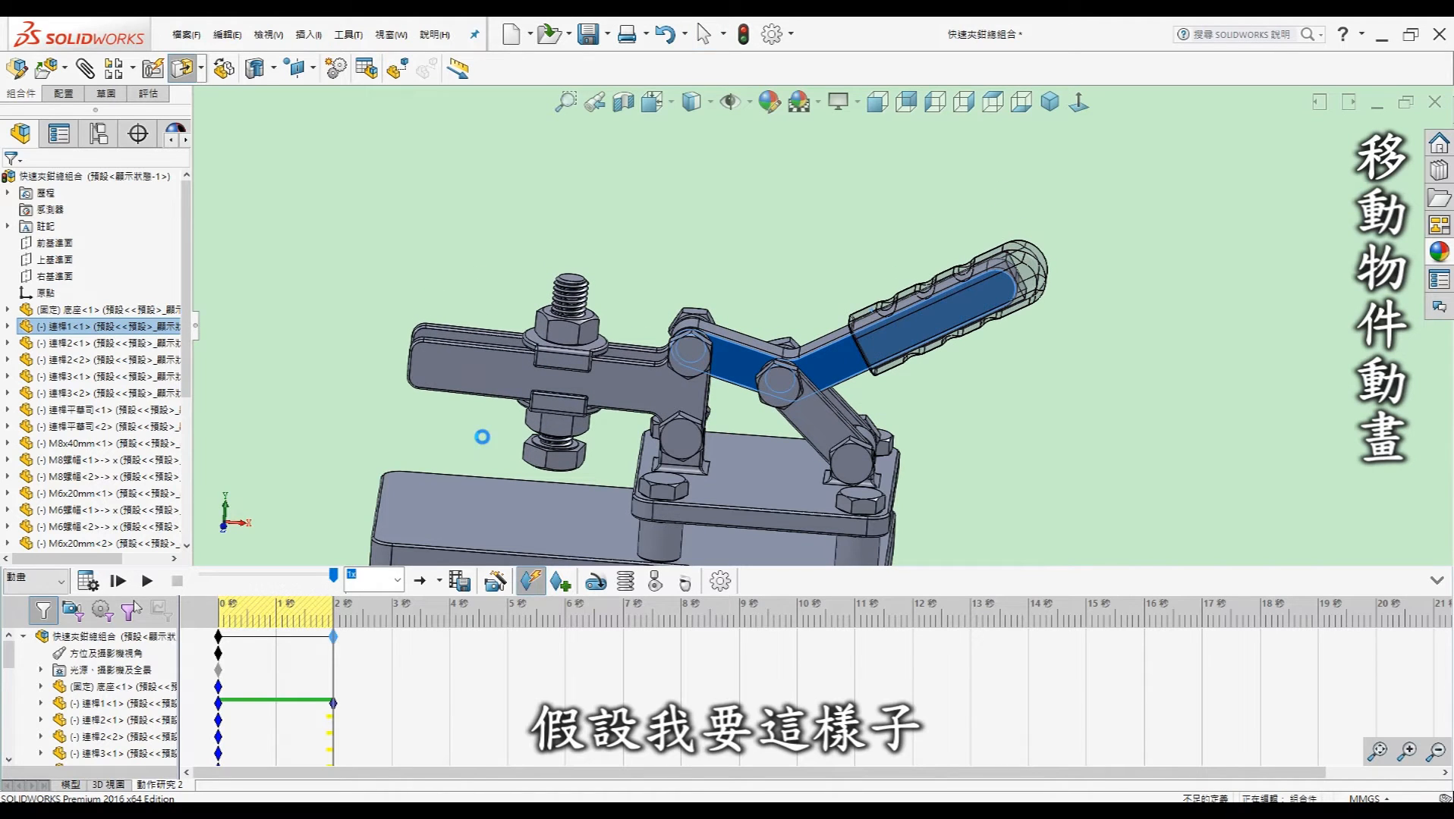
click(89, 581)
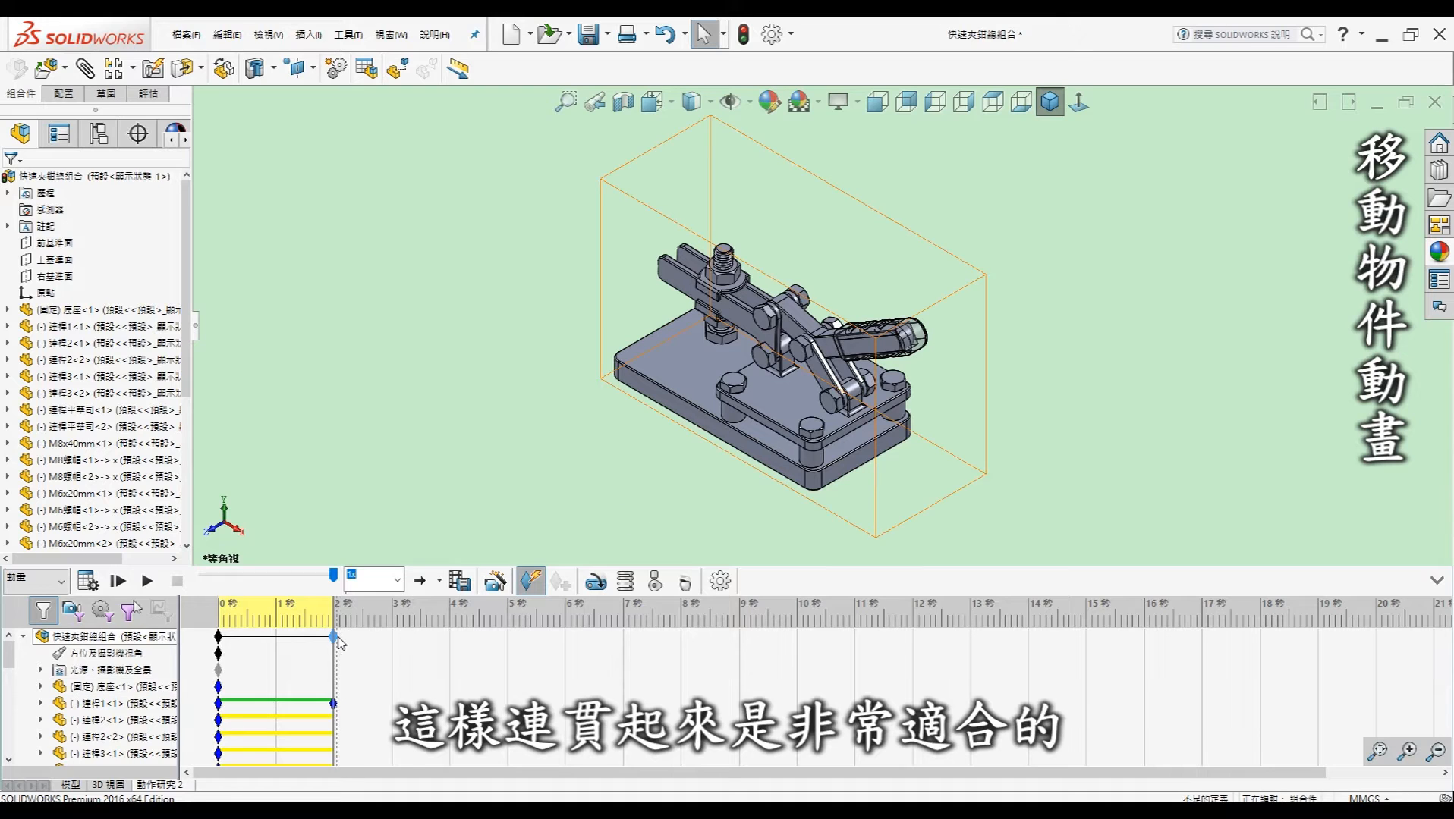
Extend the clamp's motion study to 3 seconds and calculate it with the handle link 連桿1 swung upward at that time.
drag(334, 640, 385, 641)
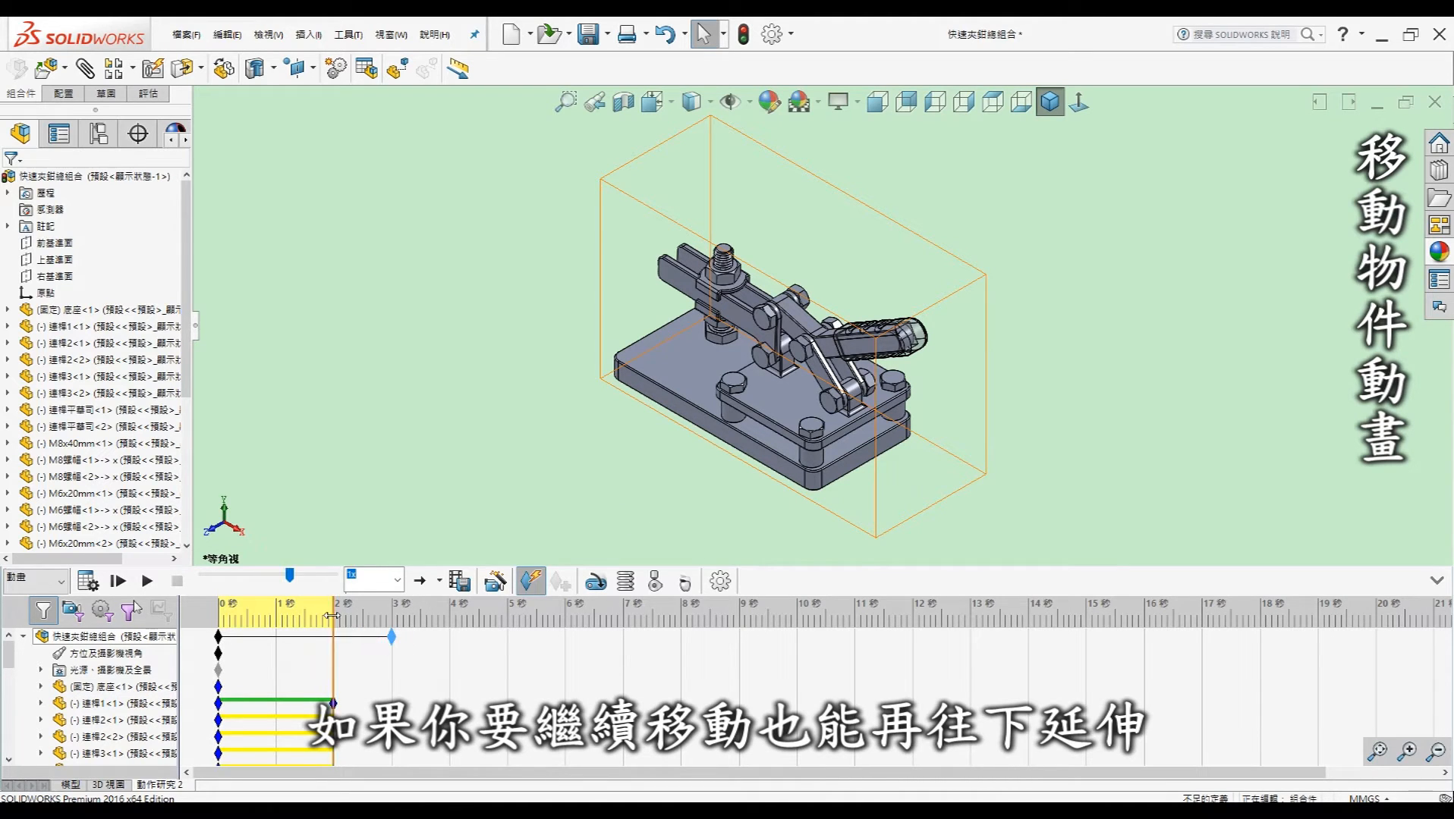
drag(332, 616, 391, 616)
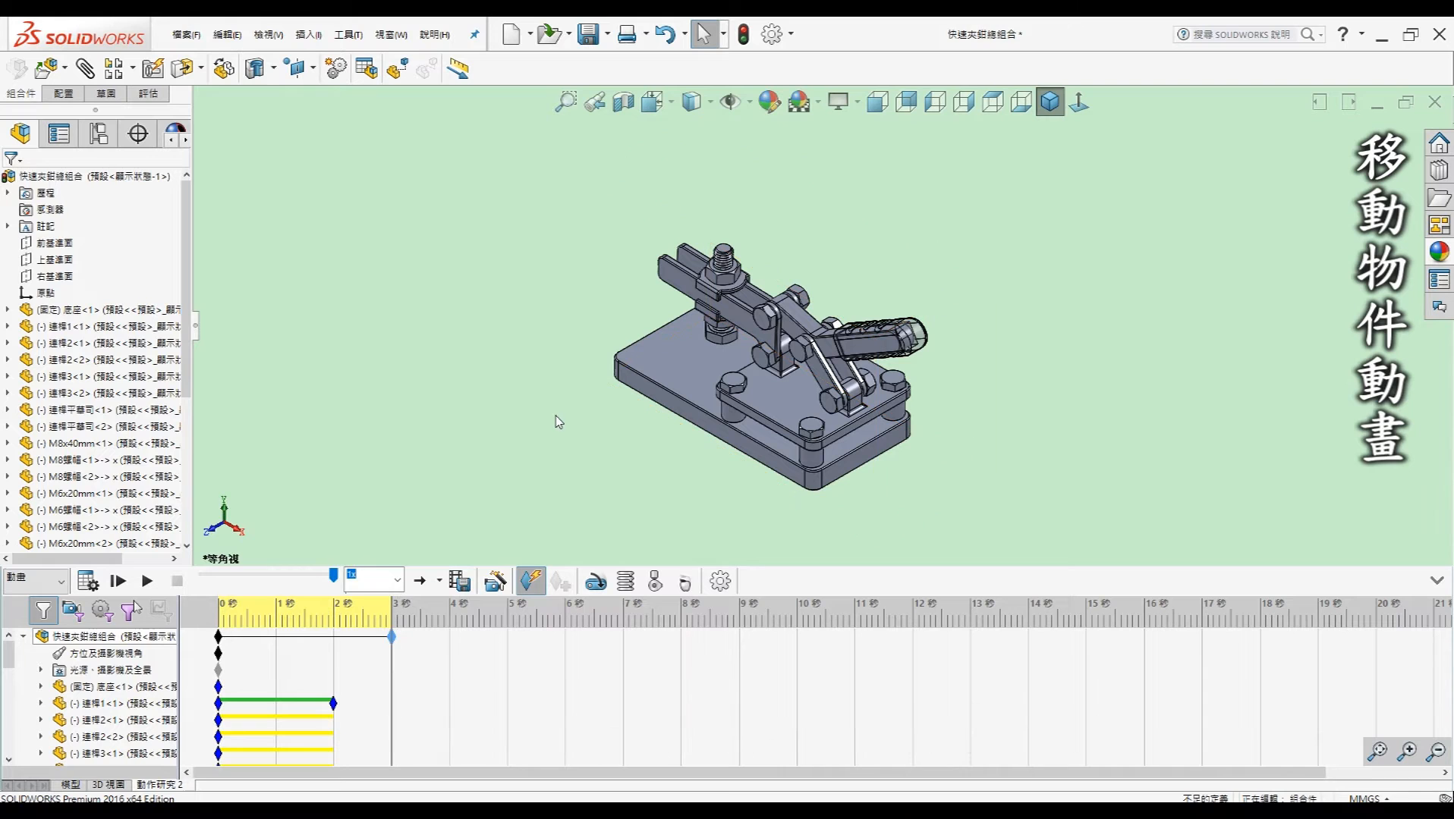
drag(818, 314, 814, 308)
scroll(811, 309, down, 5)
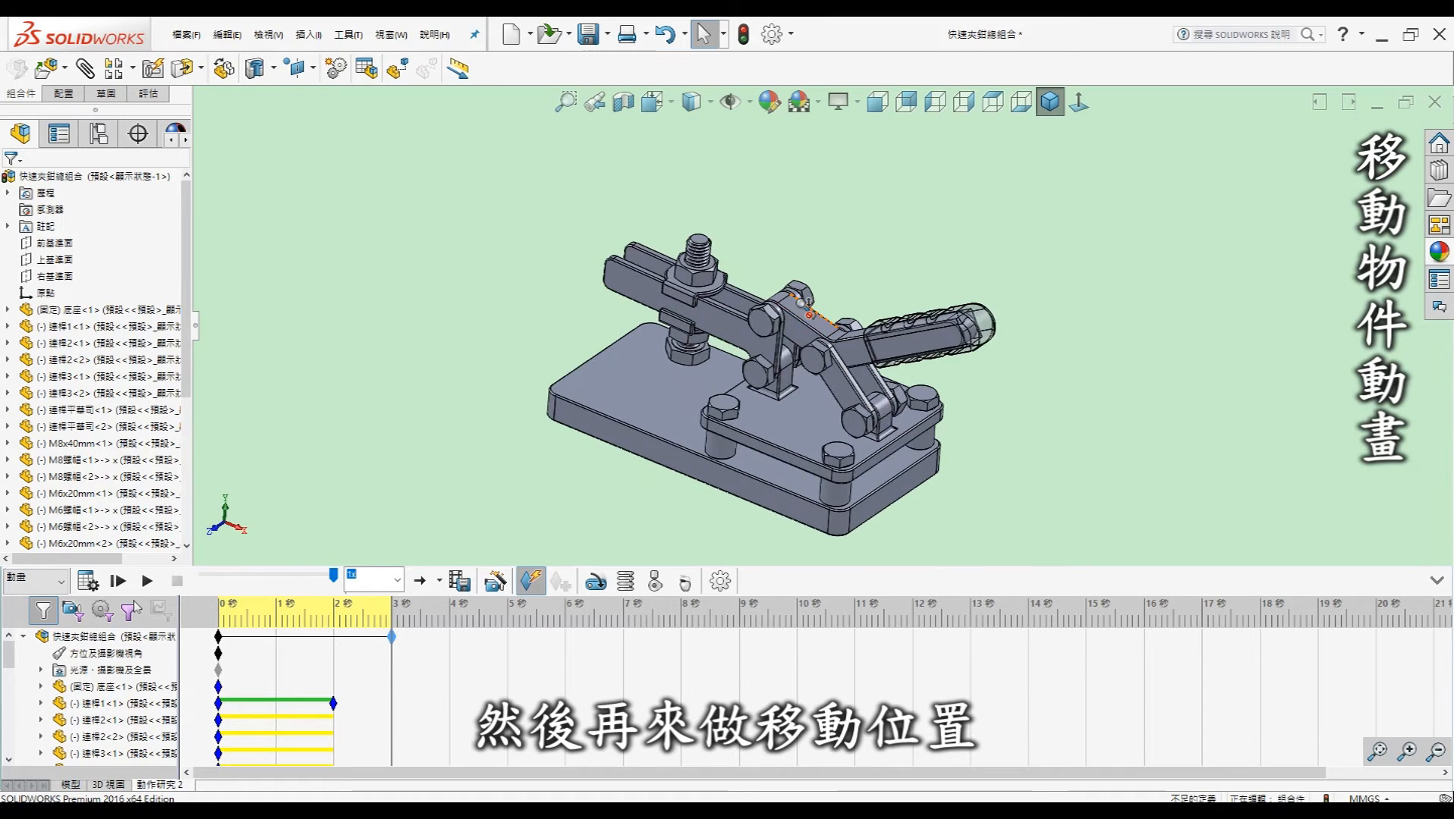
middle_drag(811, 321, 798, 318)
drag(906, 371, 97, 497)
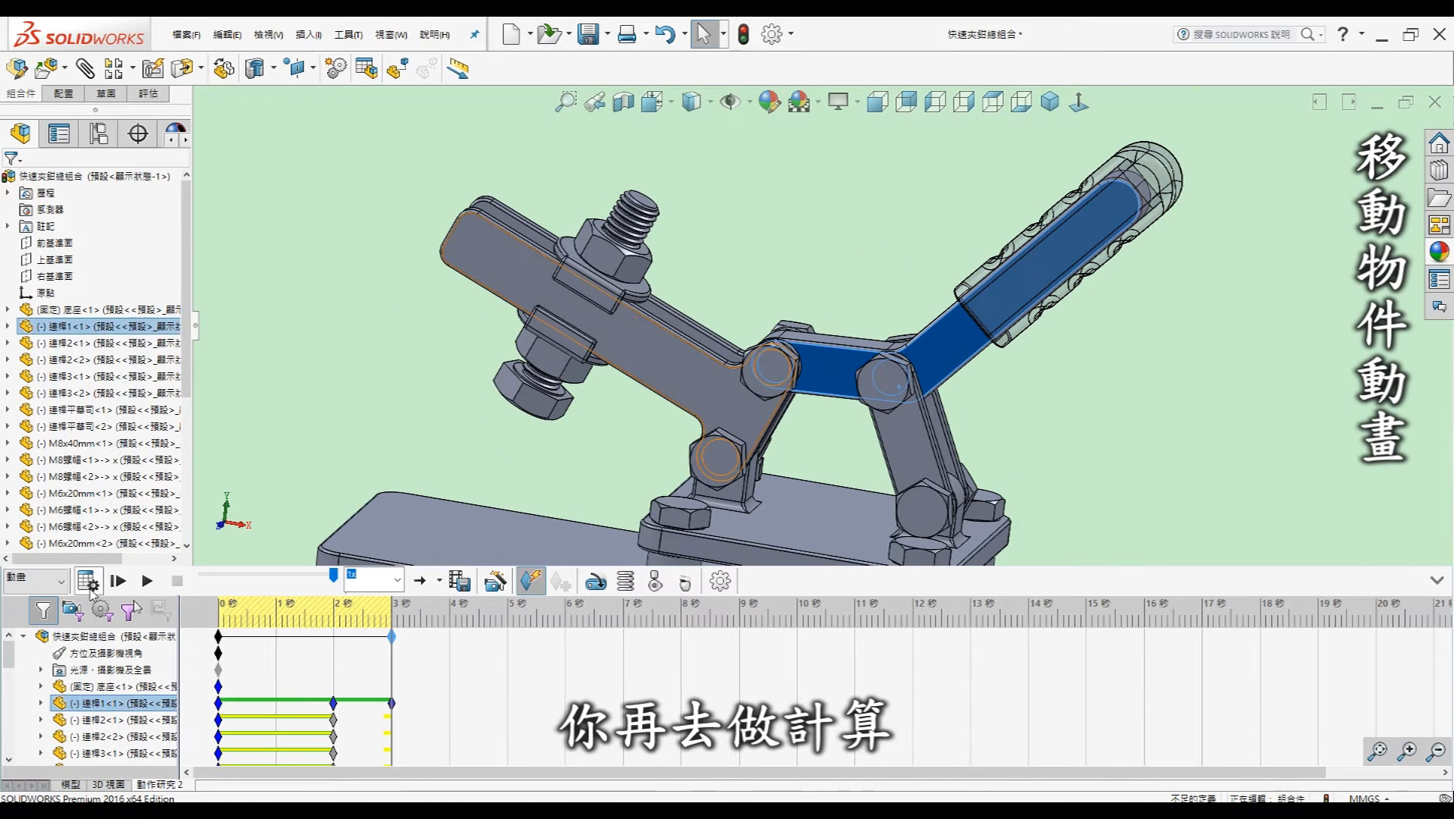
click(88, 582)
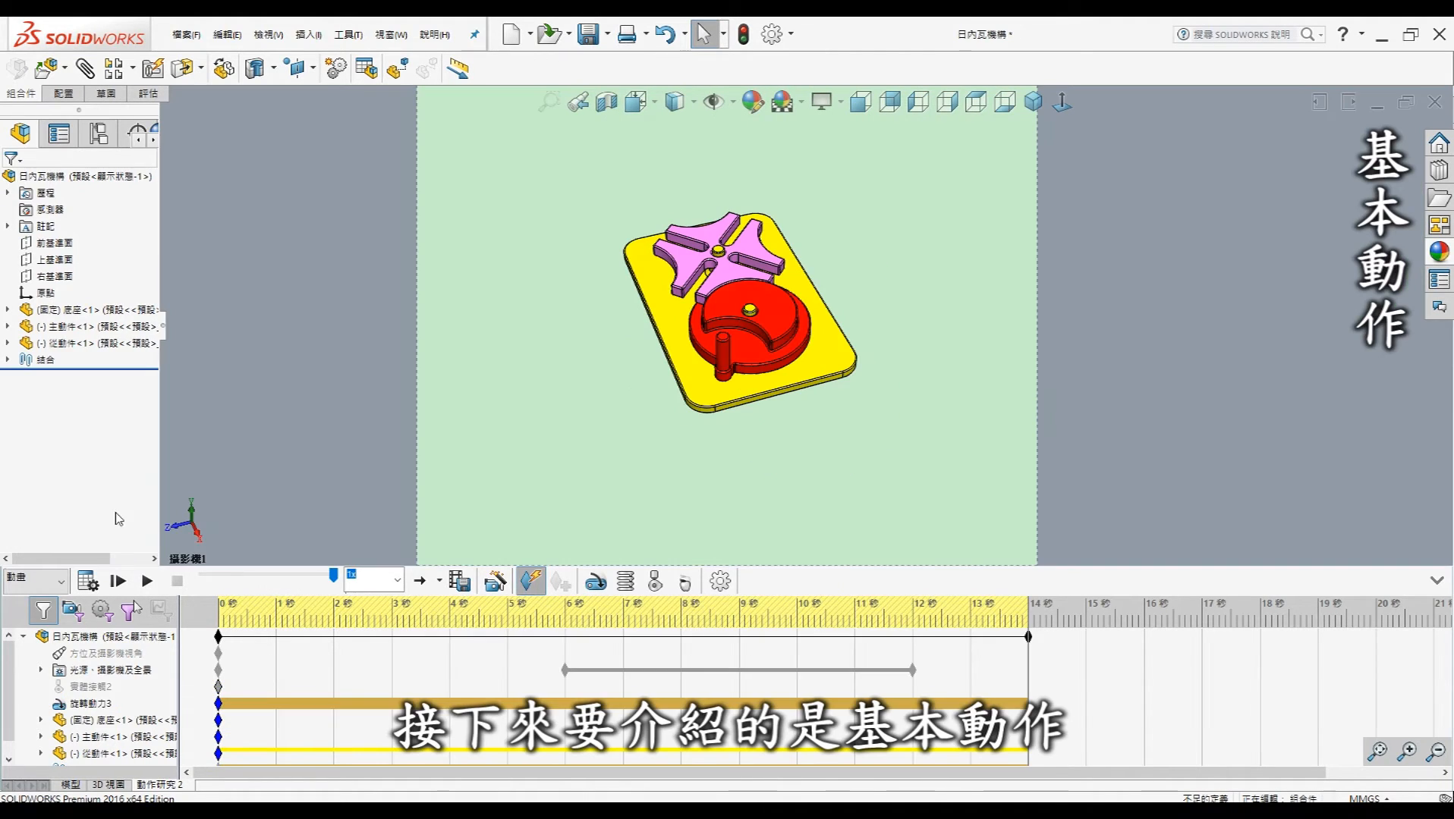
Look at the study types offered for the Geneva mechanism and play its animation from the start, stopping partway.
click(58, 578)
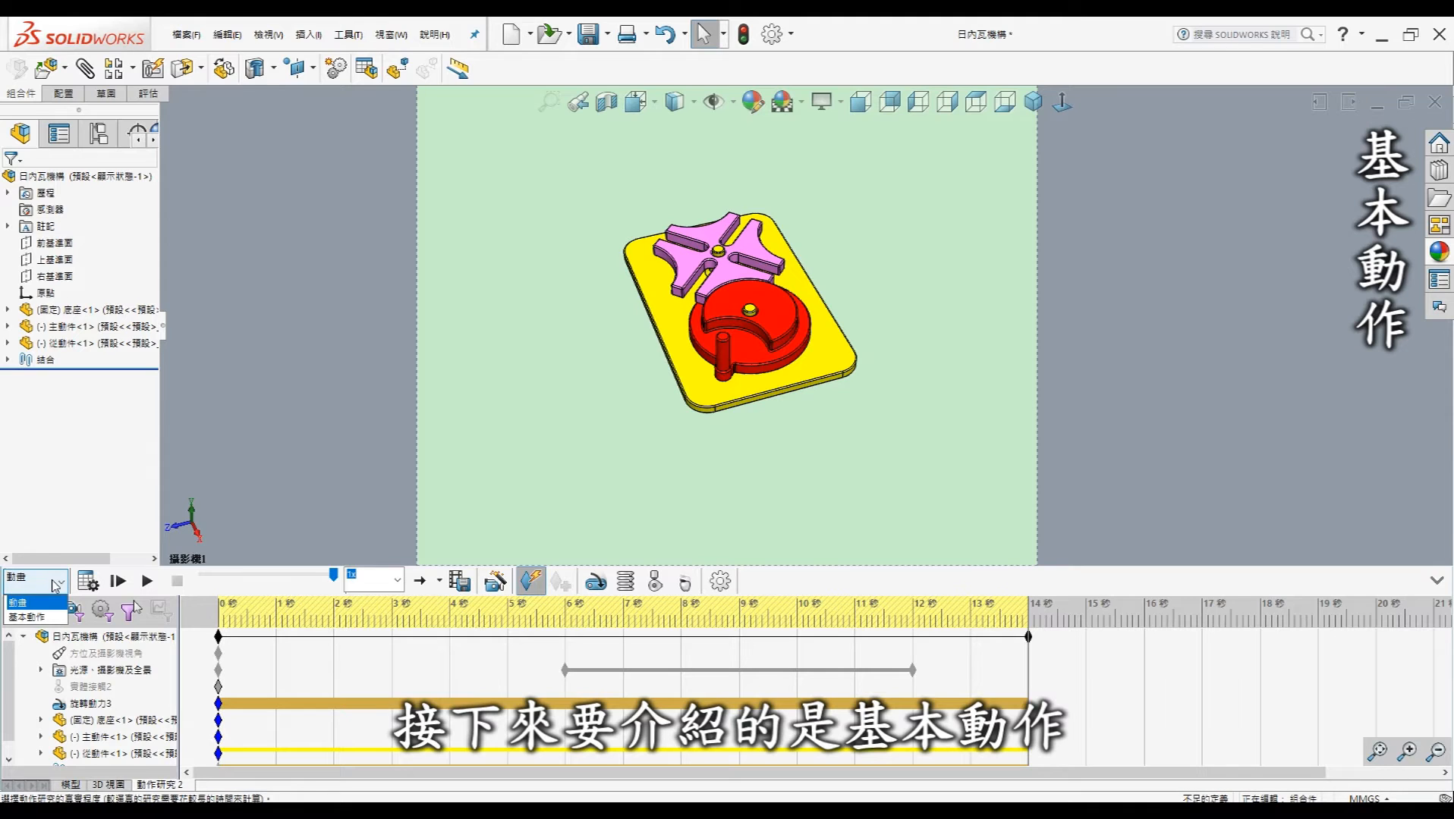
click(93, 516)
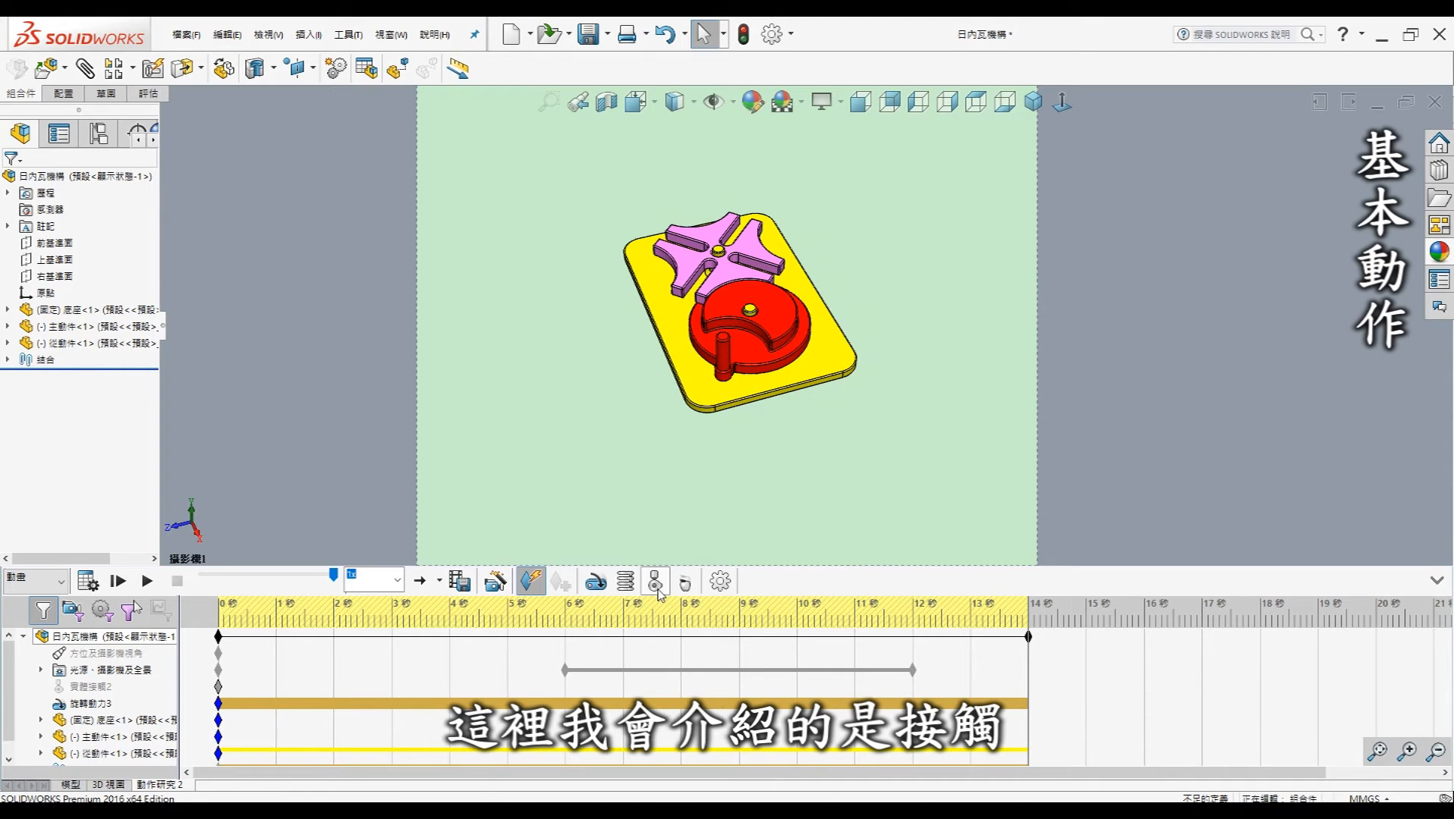
click(118, 582)
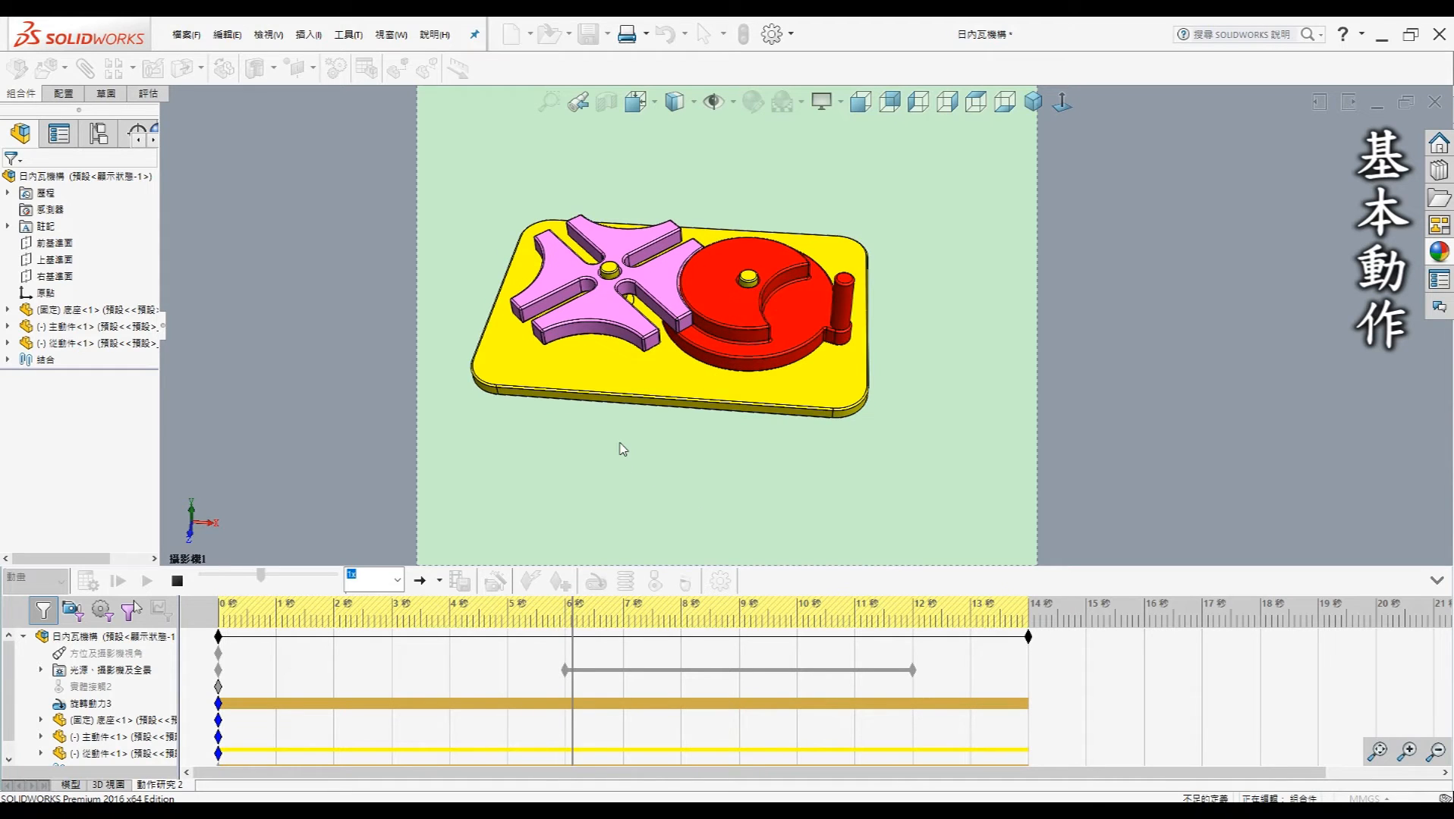
click(177, 582)
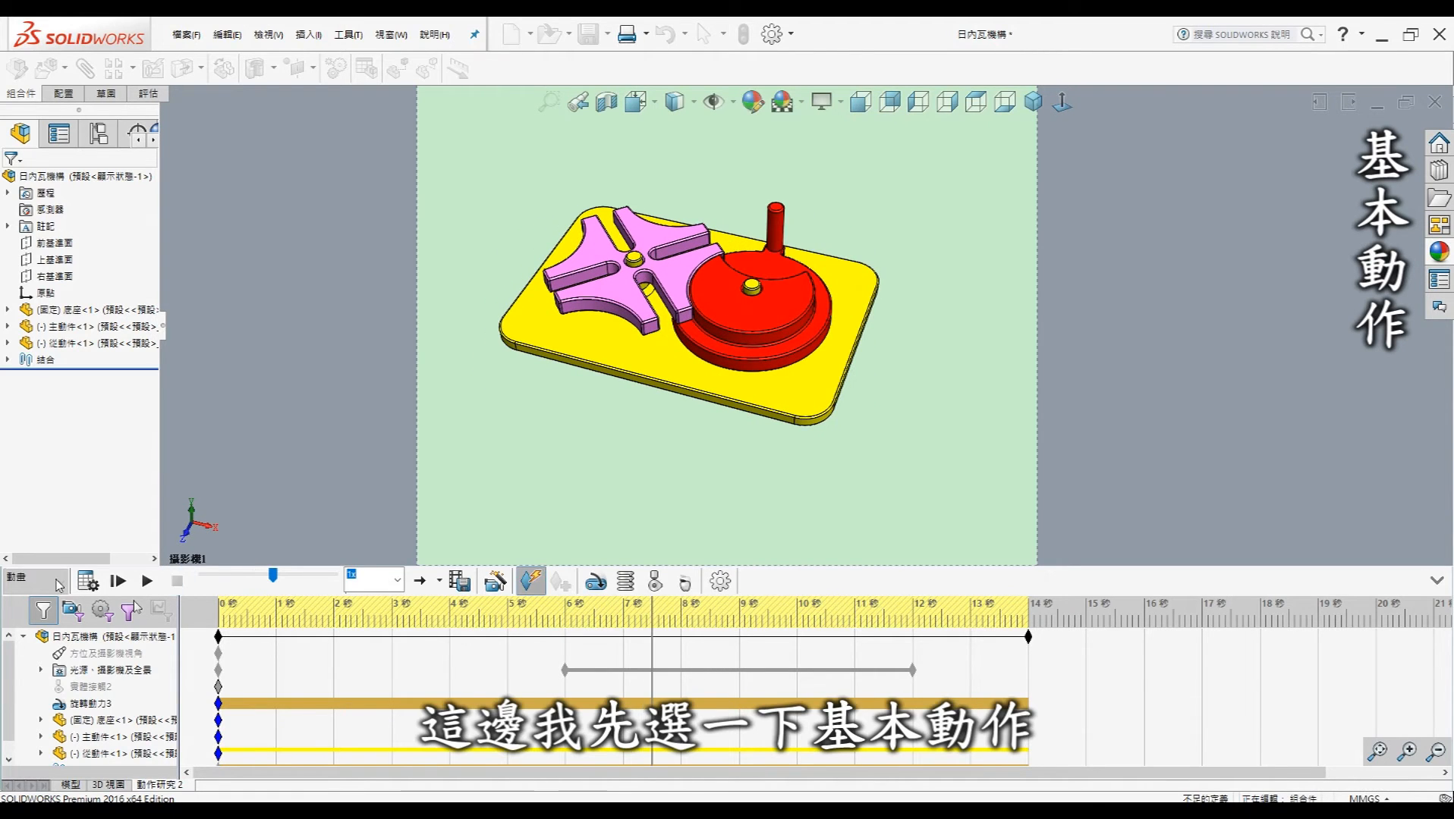
Switch the Geneva mechanism's motion study to Basic Motion (基本動作), then play and calculate it.
click(46, 581)
click(42, 620)
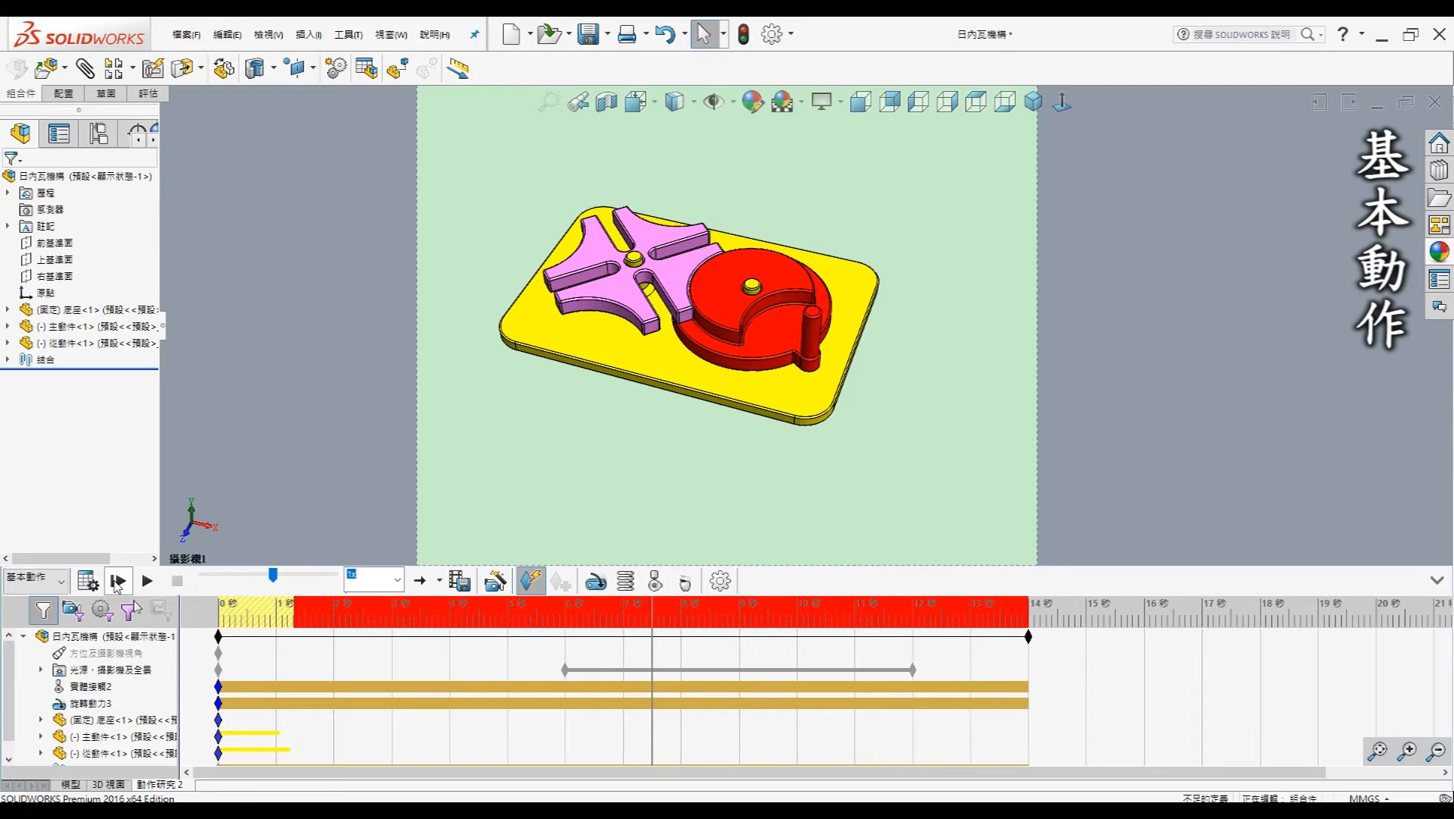
click(114, 583)
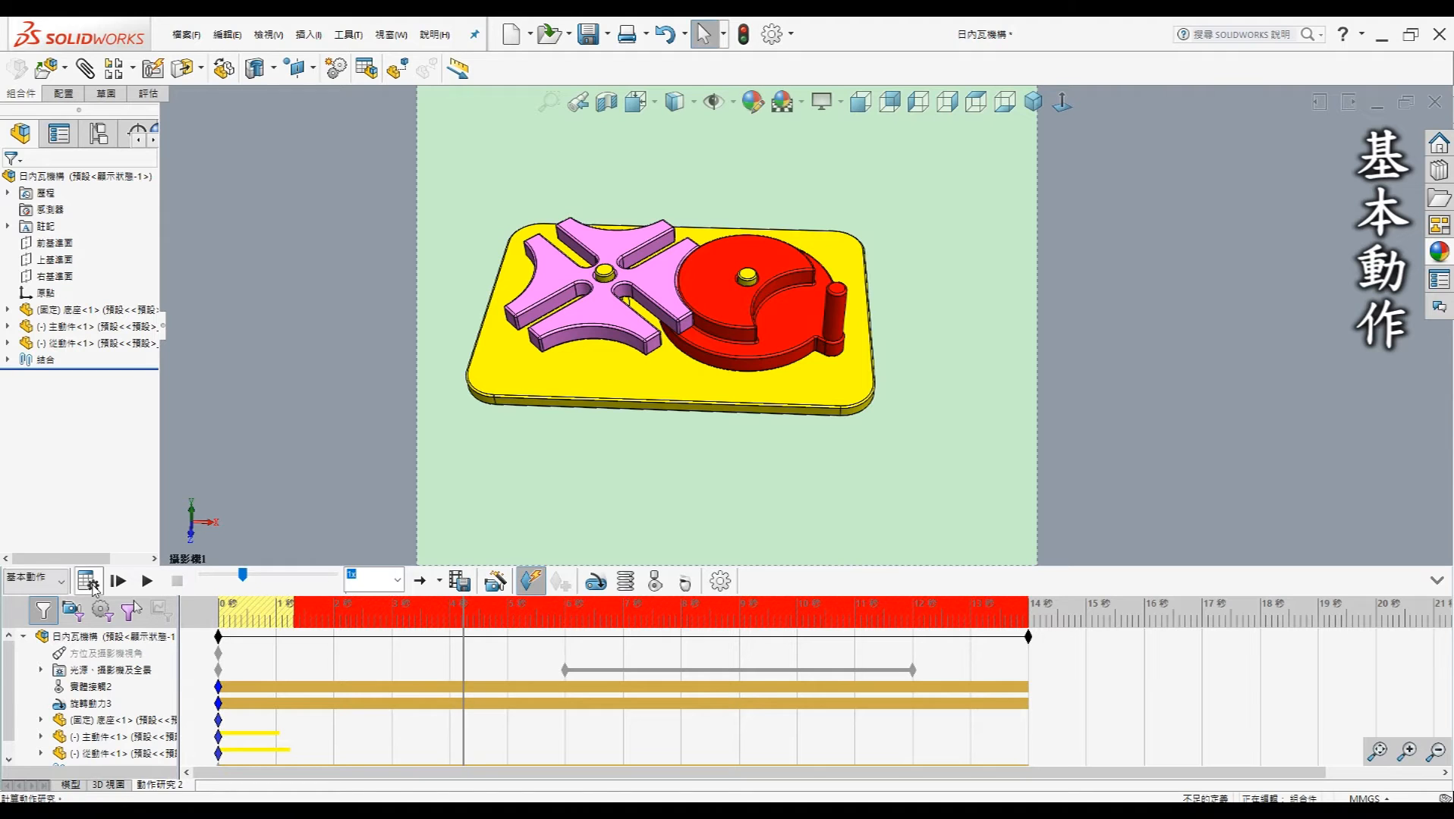
click(177, 581)
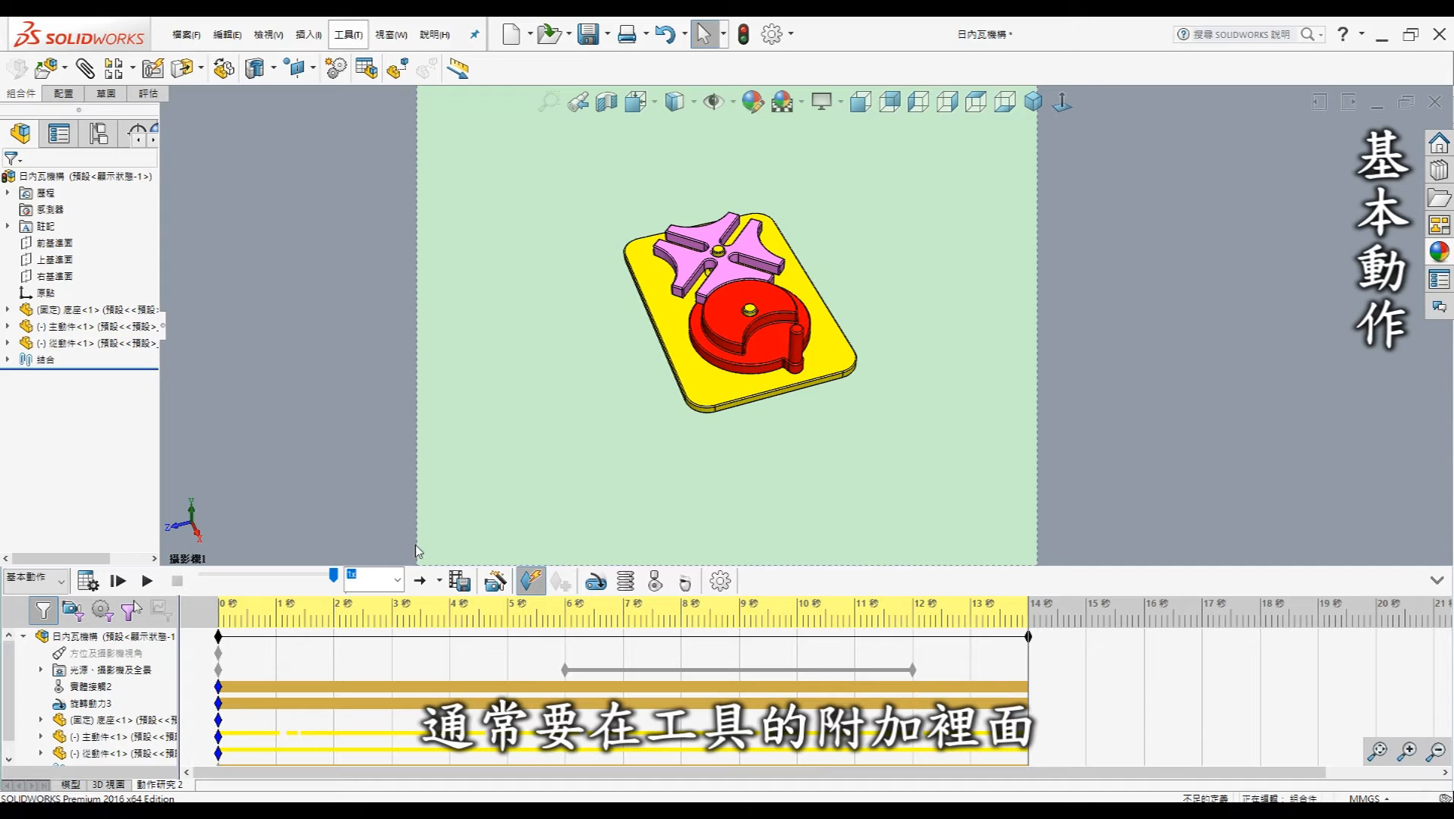
Enable the SOLIDWORKS Motion add-in.
click(349, 35)
click(403, 739)
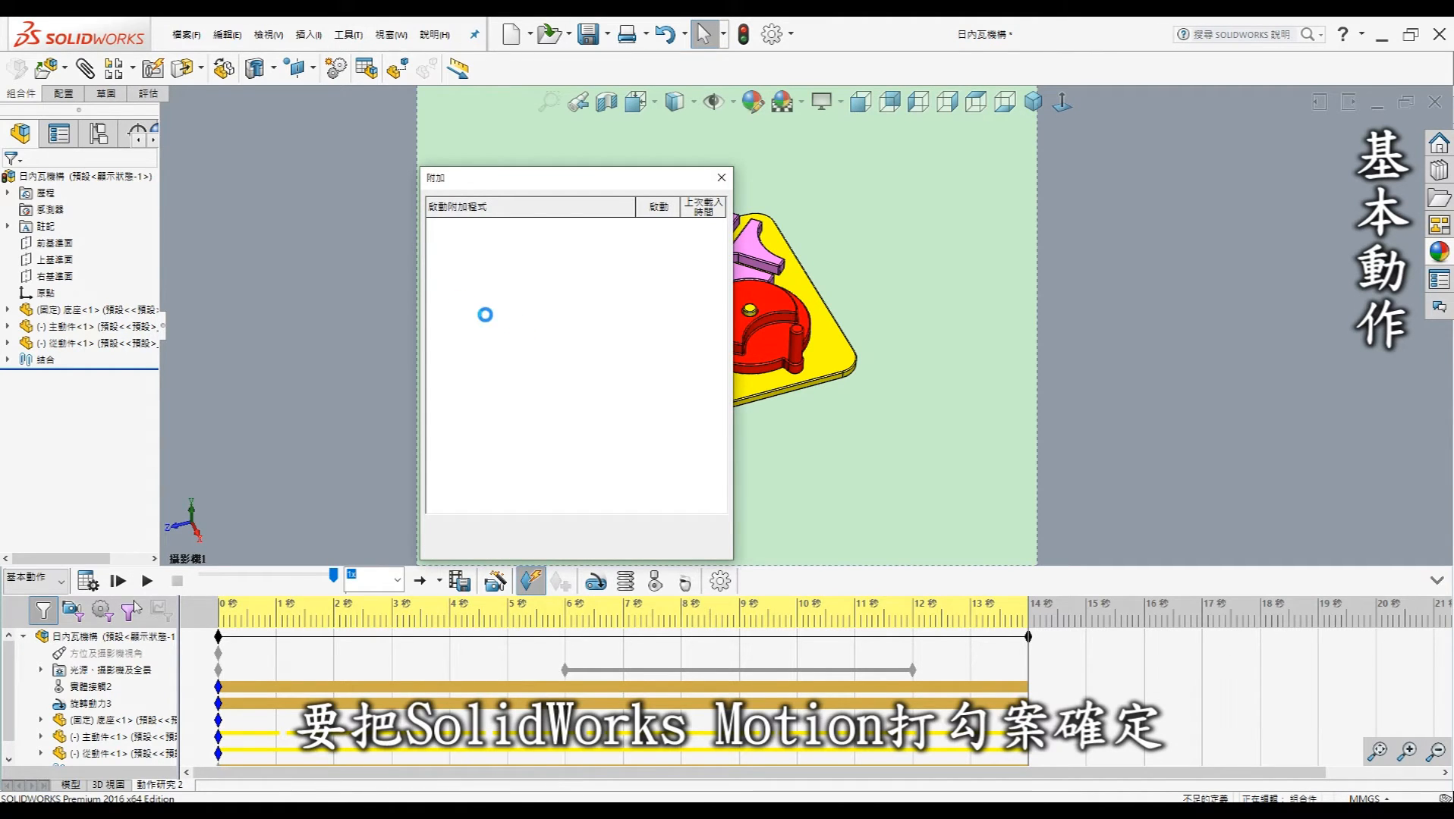
click(435, 316)
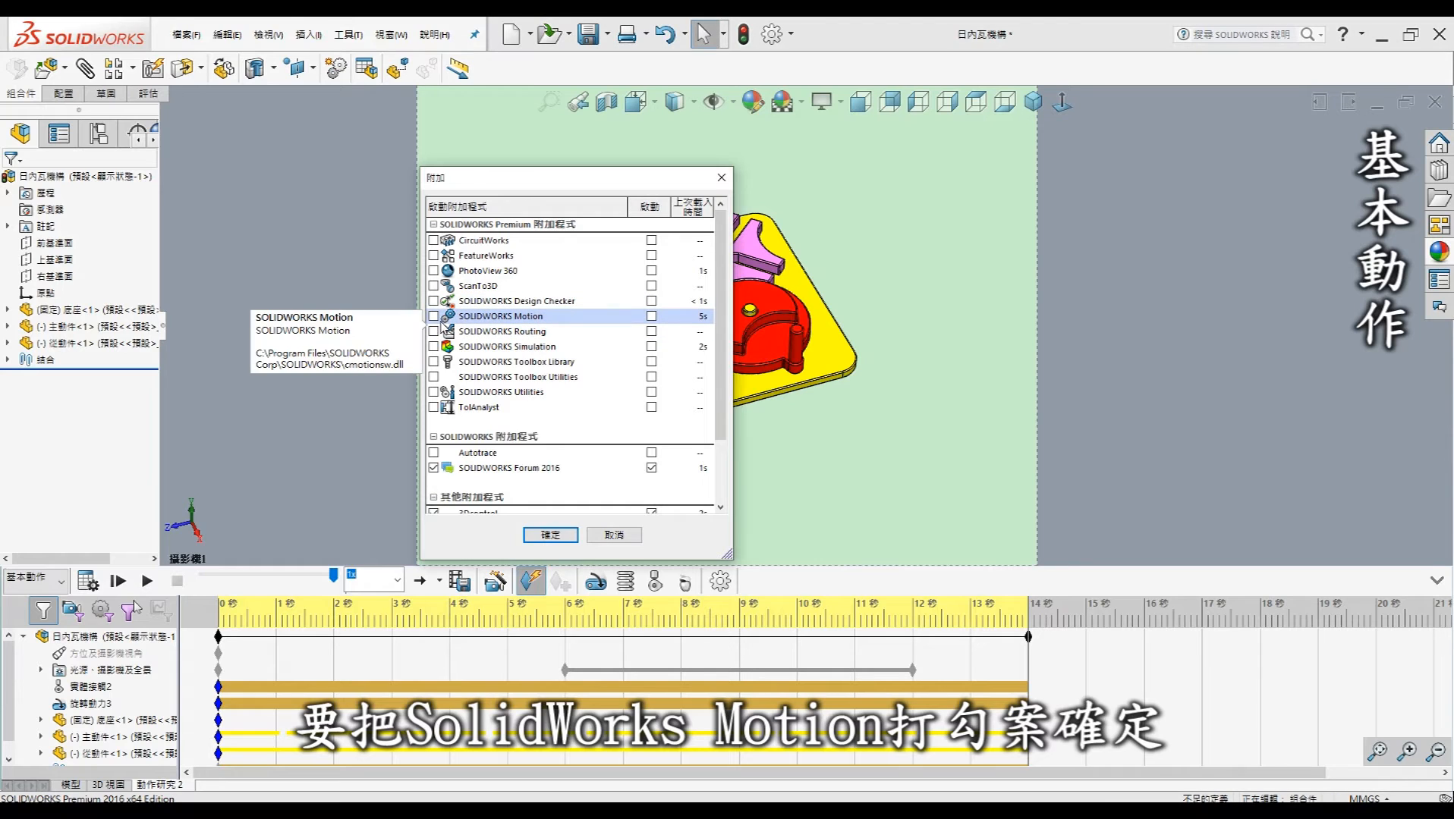
click(550, 535)
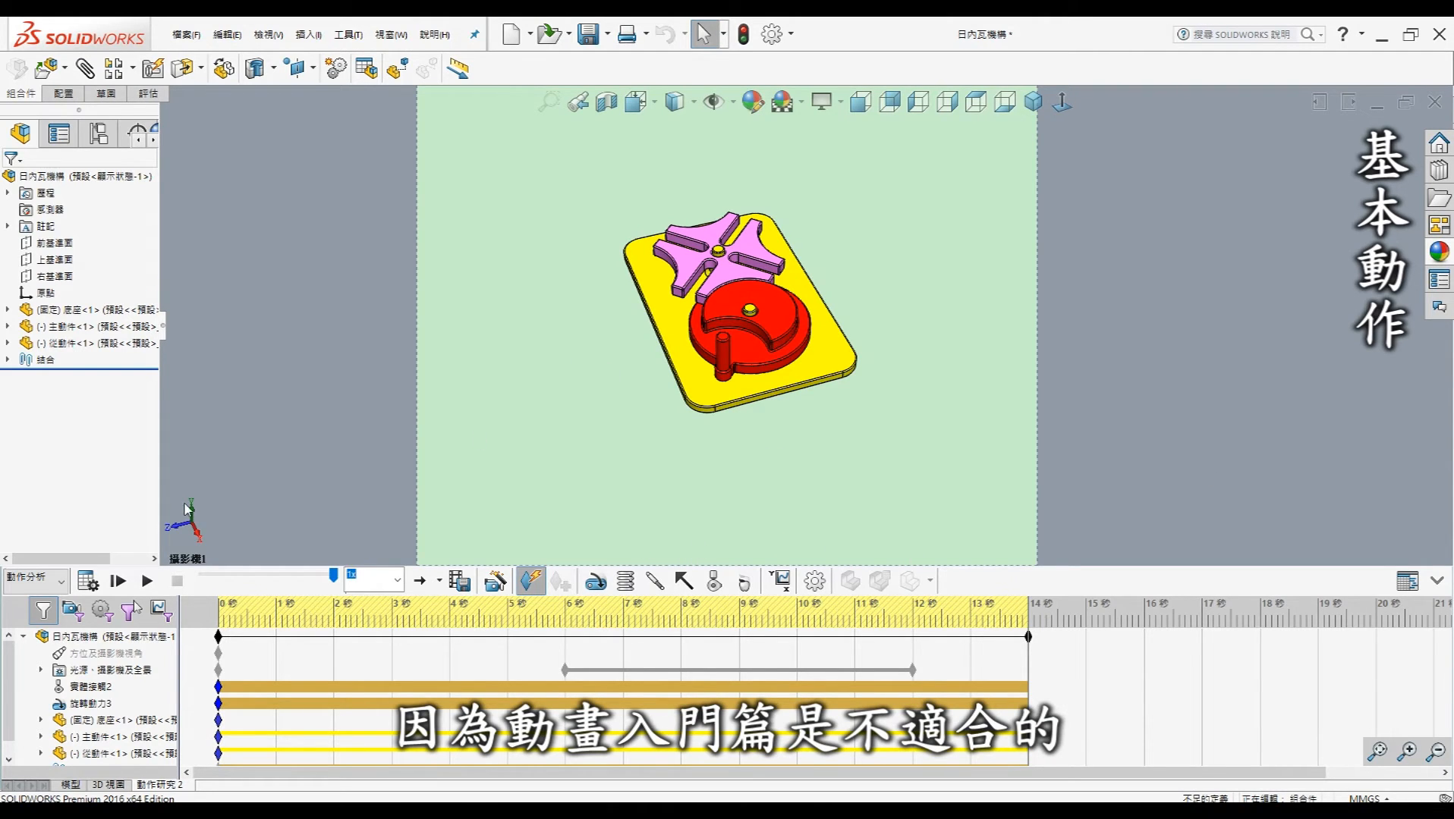
Check the motion study types on offer, including Motion Analysis (動作分析), and turn off the SOLIDWORKS Motion add-in.
click(61, 578)
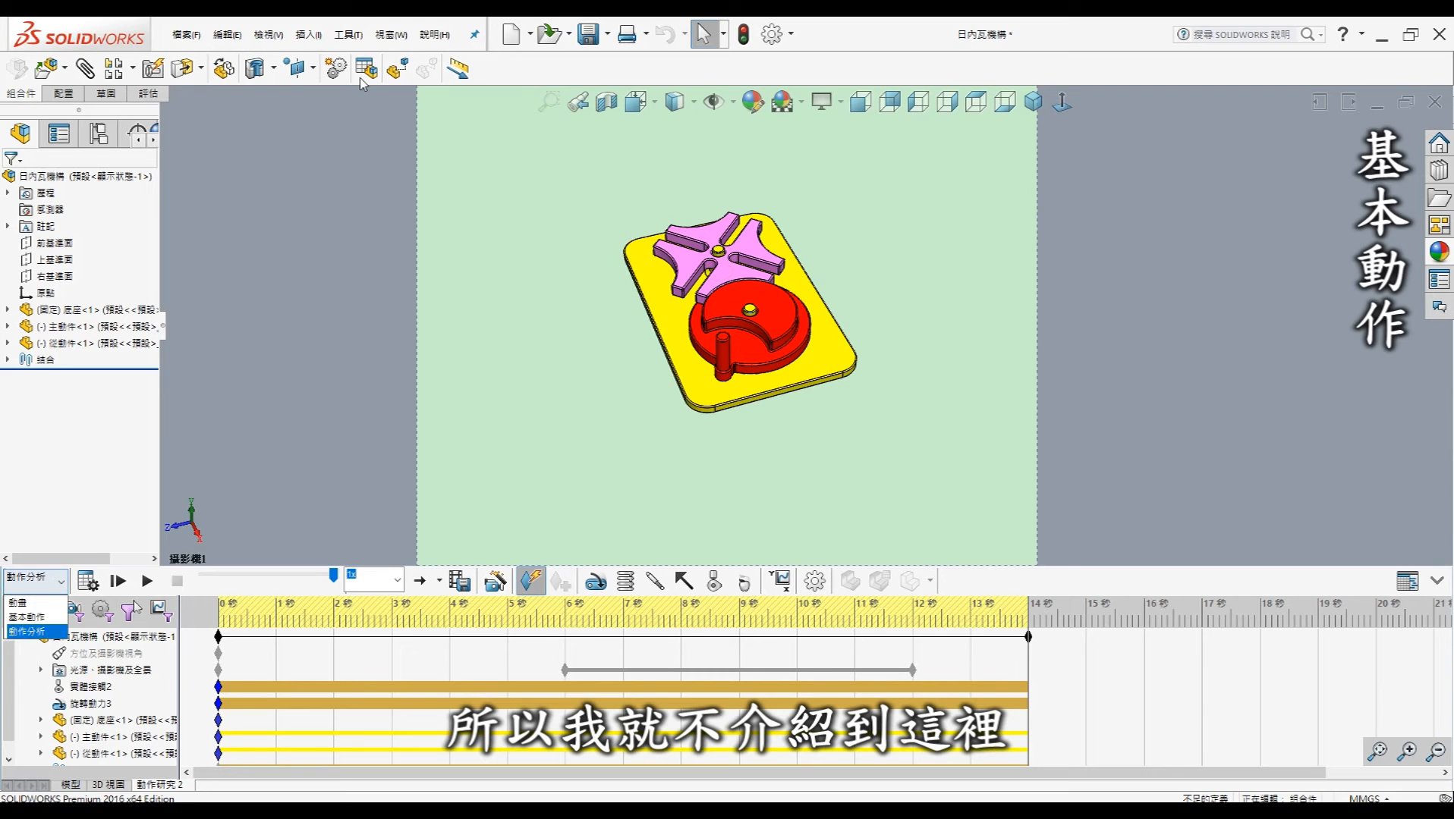
click(468, 336)
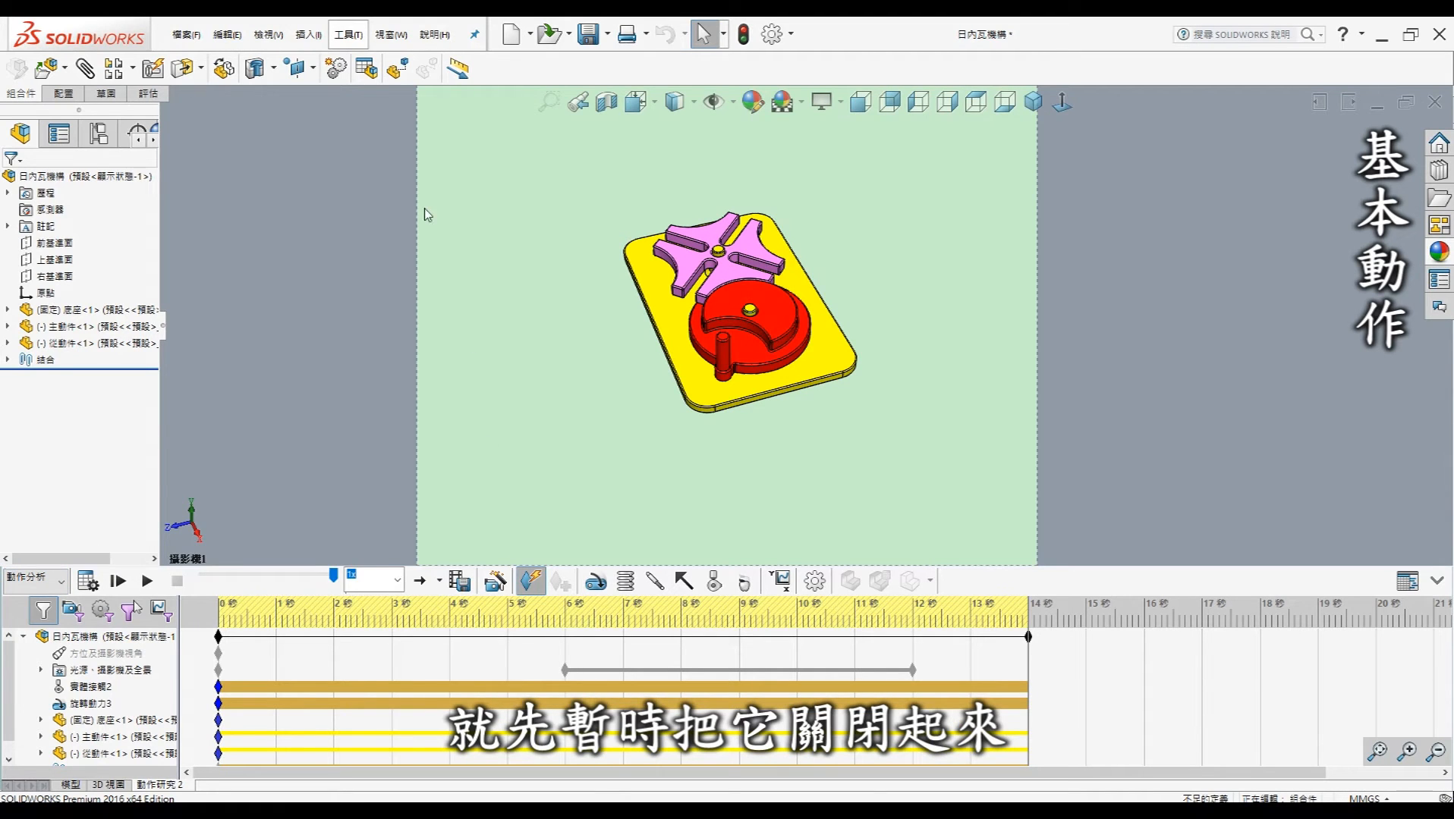
click(343, 32)
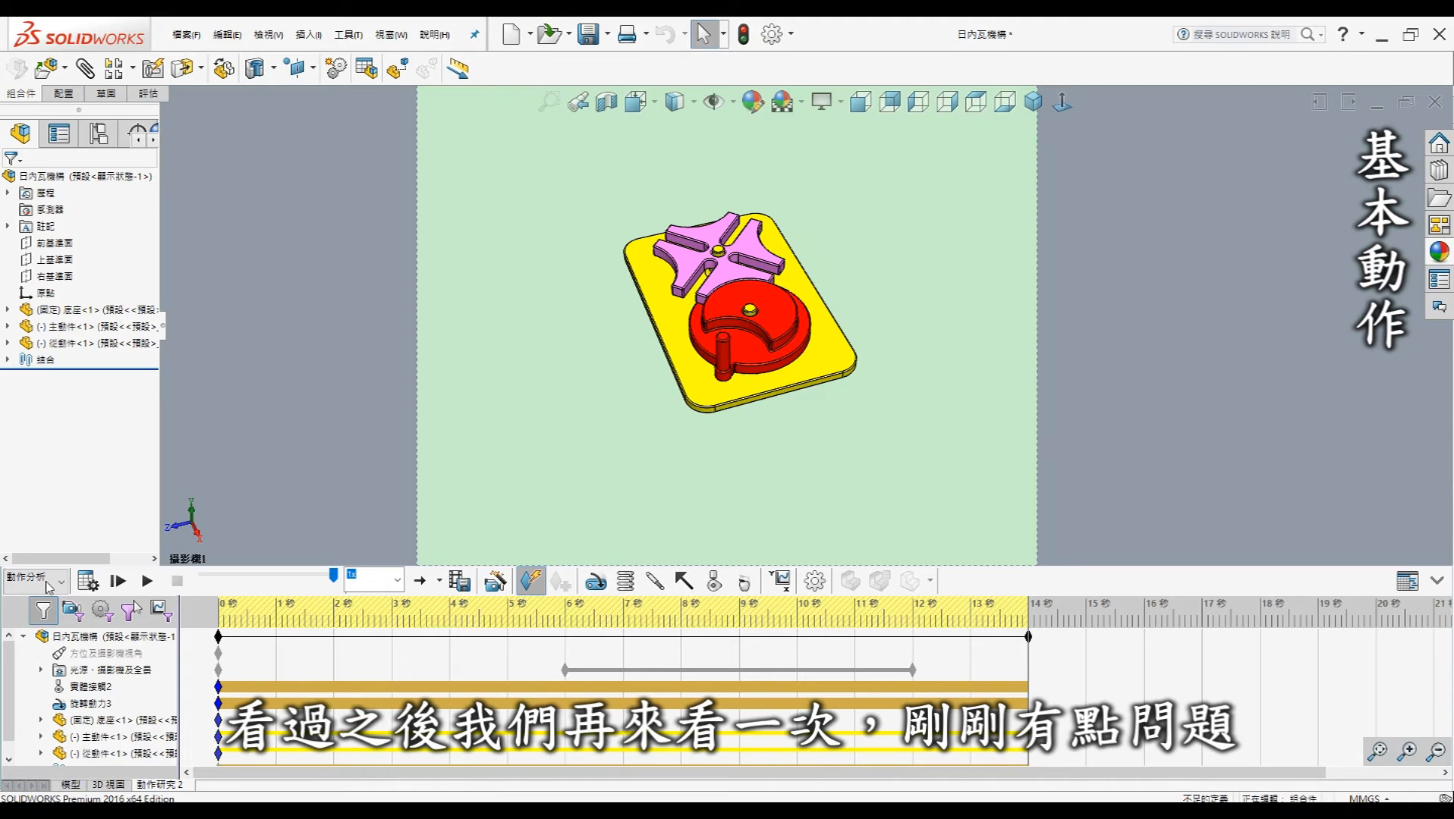
Set the Geneva mechanism's study type back to Basic Motion (基本動作) and play it from the start.
click(47, 587)
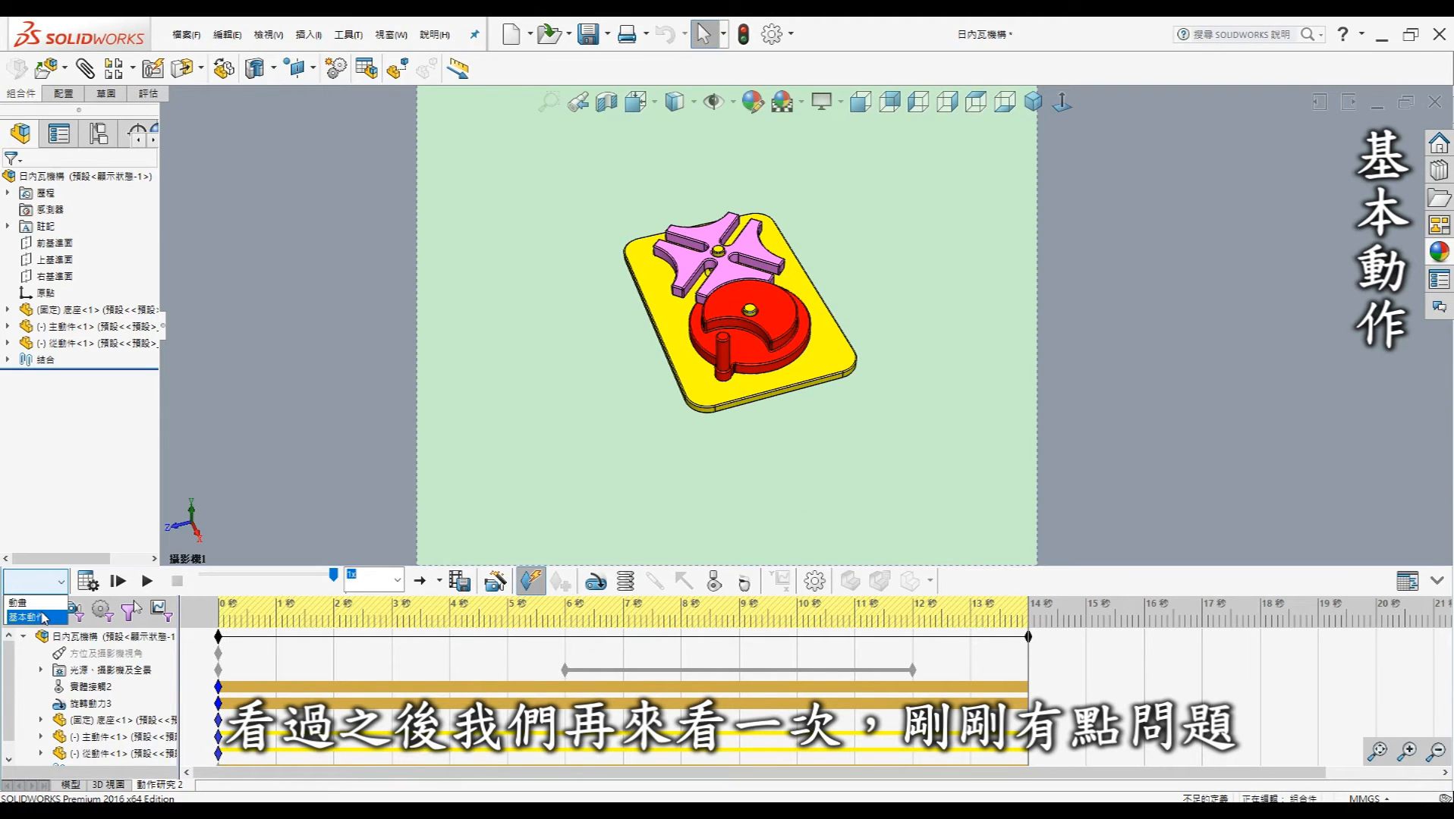
click(32, 617)
click(118, 581)
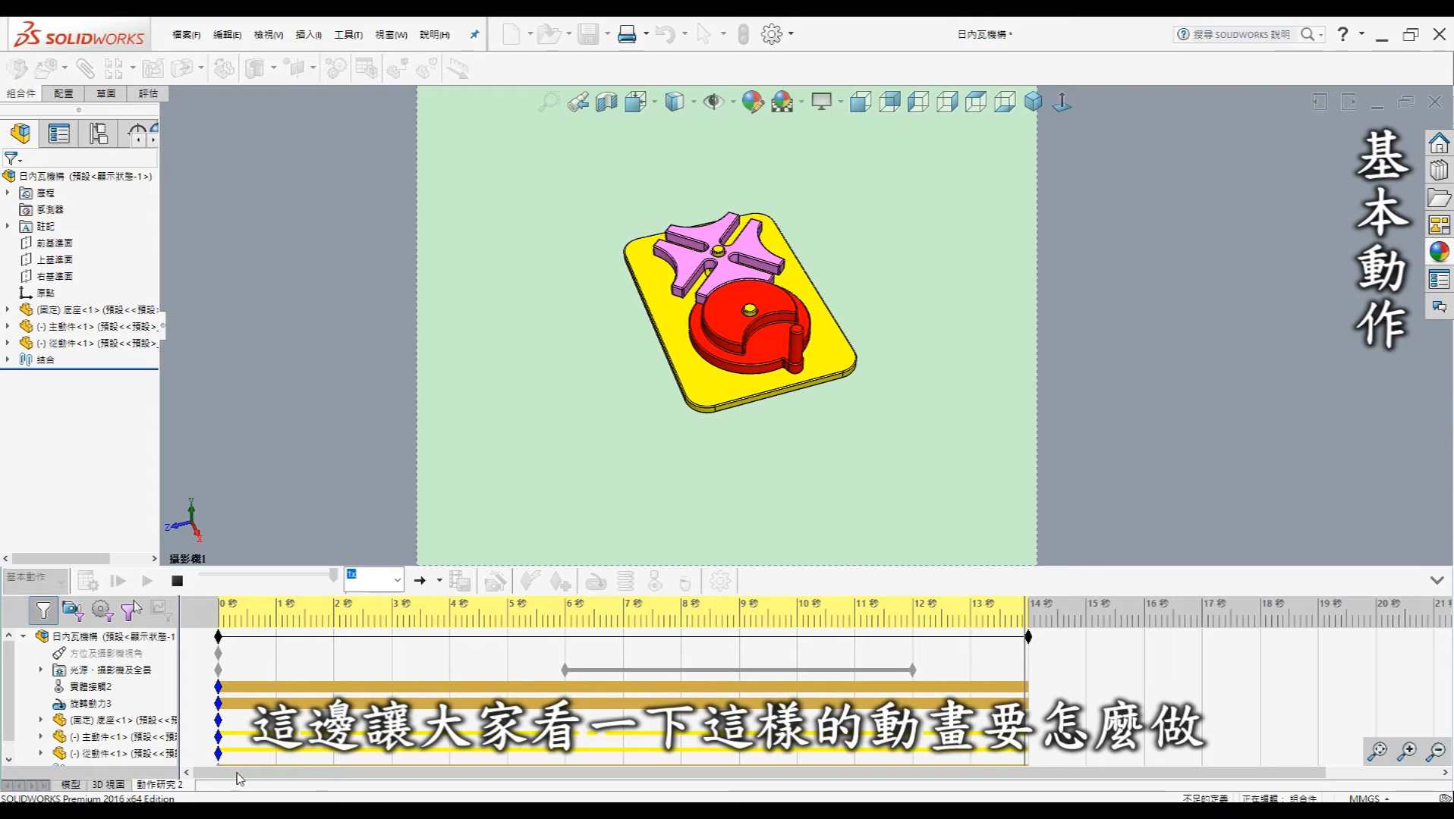
Create a new motion study with a duration of 4 seconds and set its type to Basic Motion (基本動作).
right_click(160, 786)
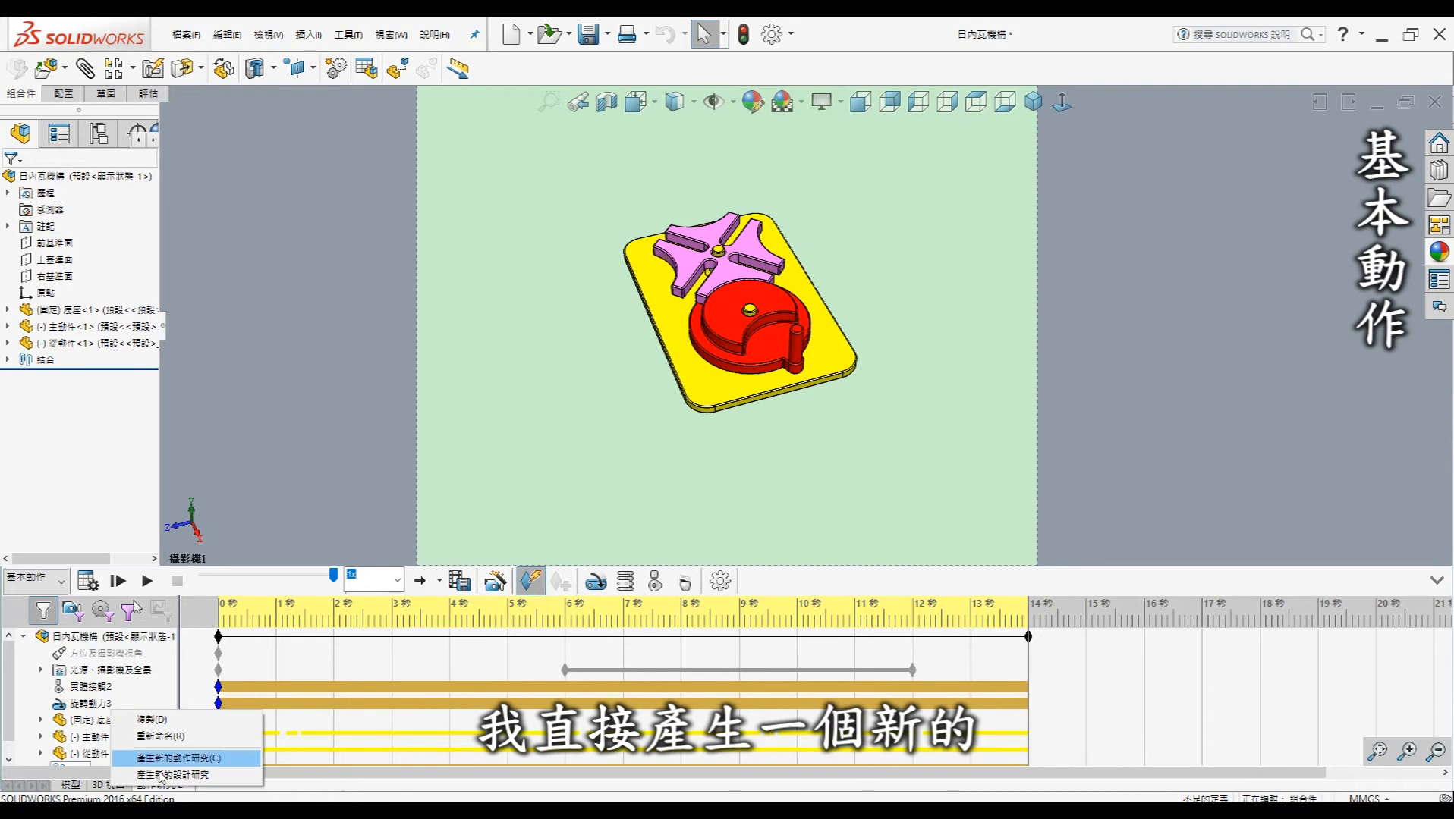
click(178, 758)
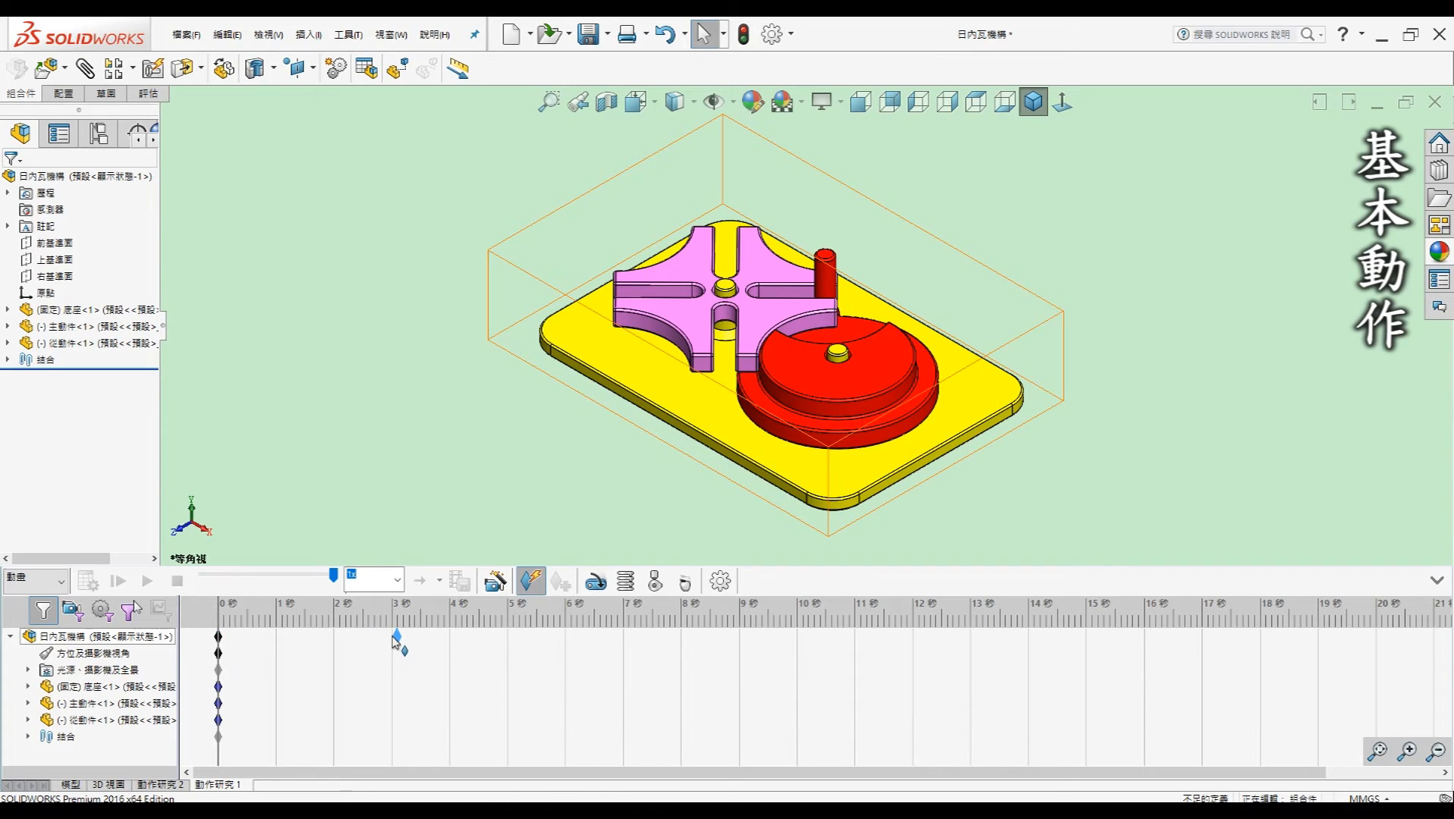
drag(451, 644, 451, 642)
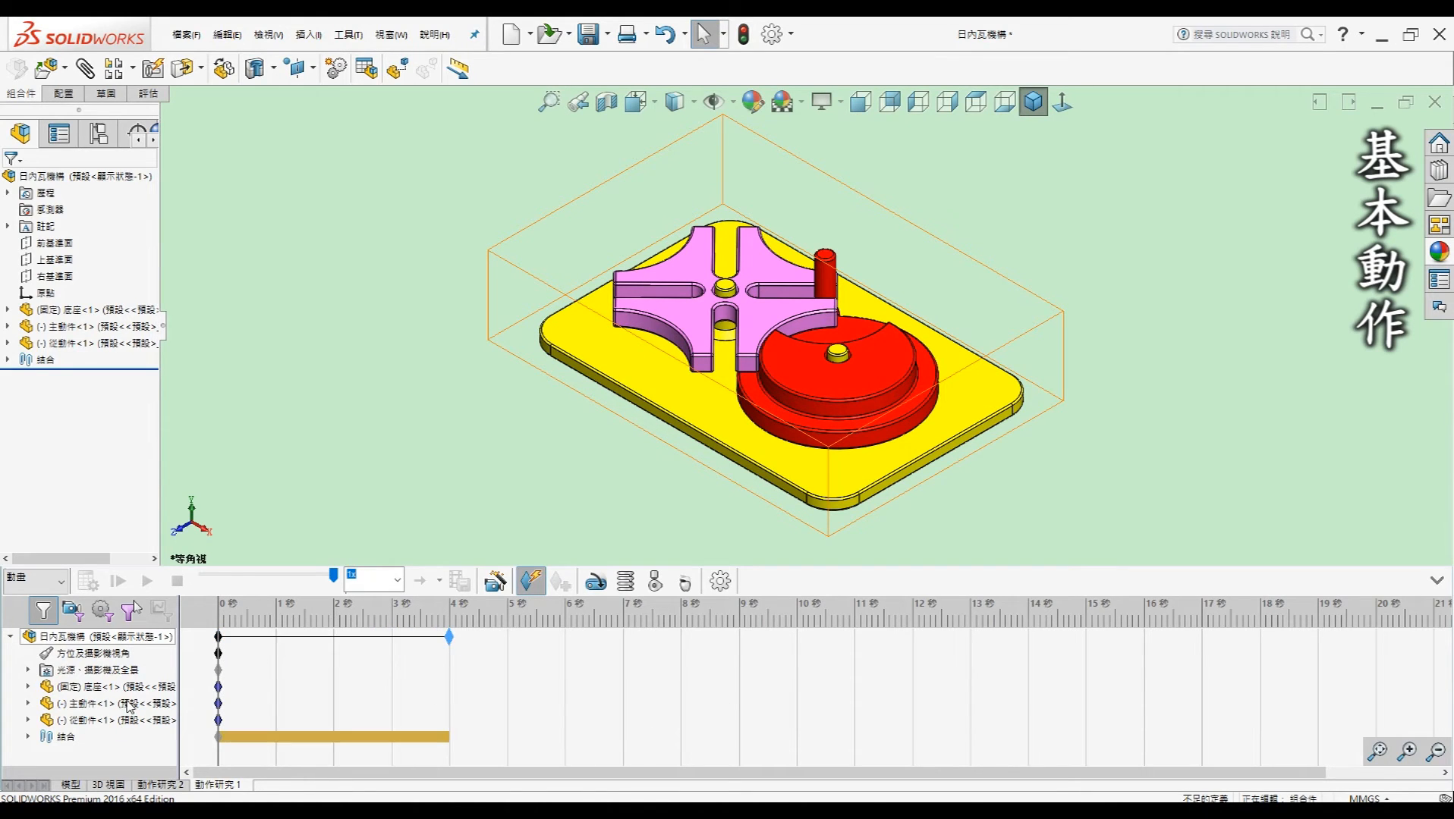
click(36, 581)
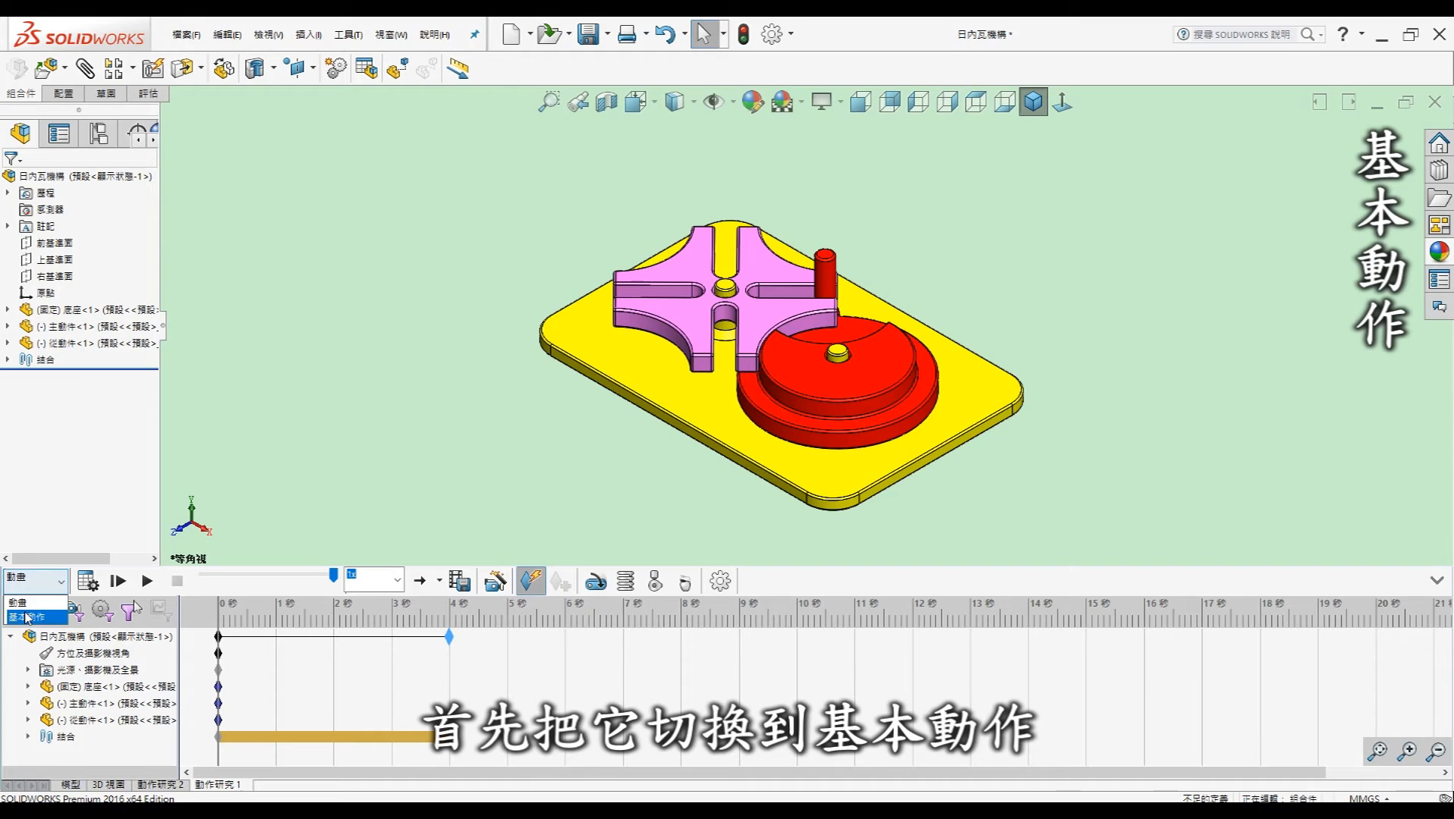
click(28, 617)
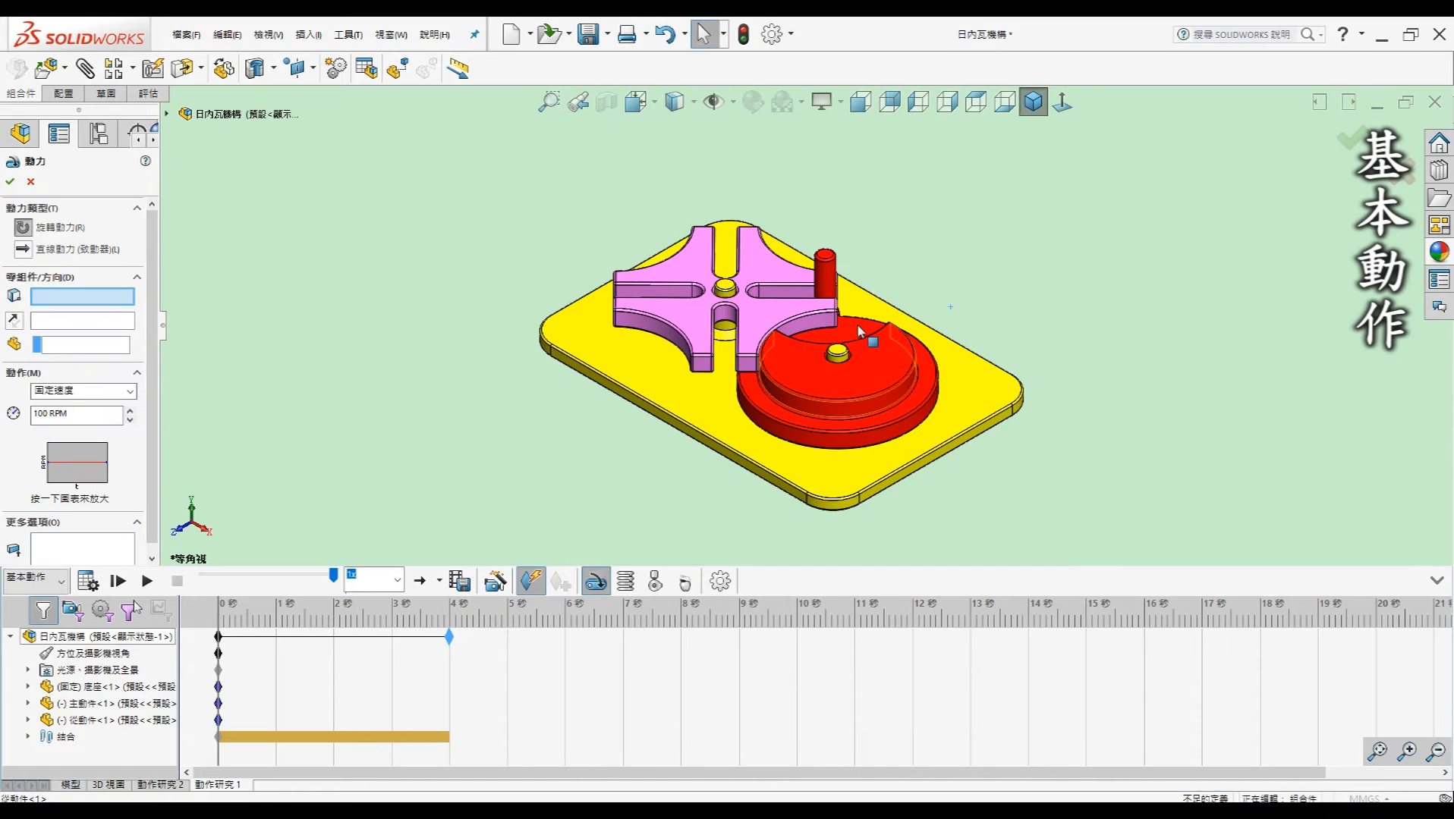
Add a constant-speed rotary motor of 15 RPM on the round face of the red disc.
click(908, 384)
drag(88, 415, 2, 411)
text(15)
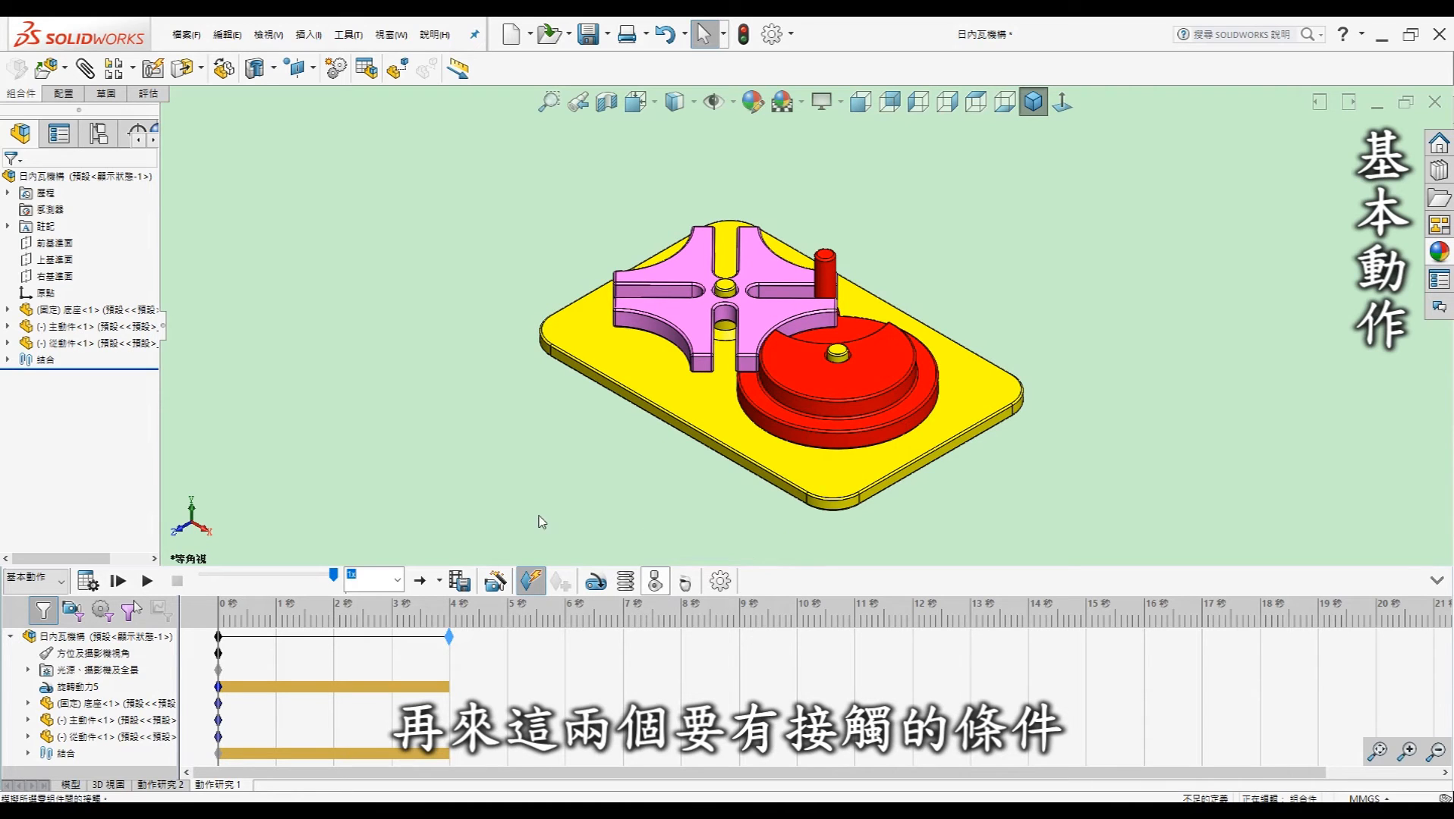
Add a solid body contact between the red disc and the pink slotted Geneva wheel.
click(655, 582)
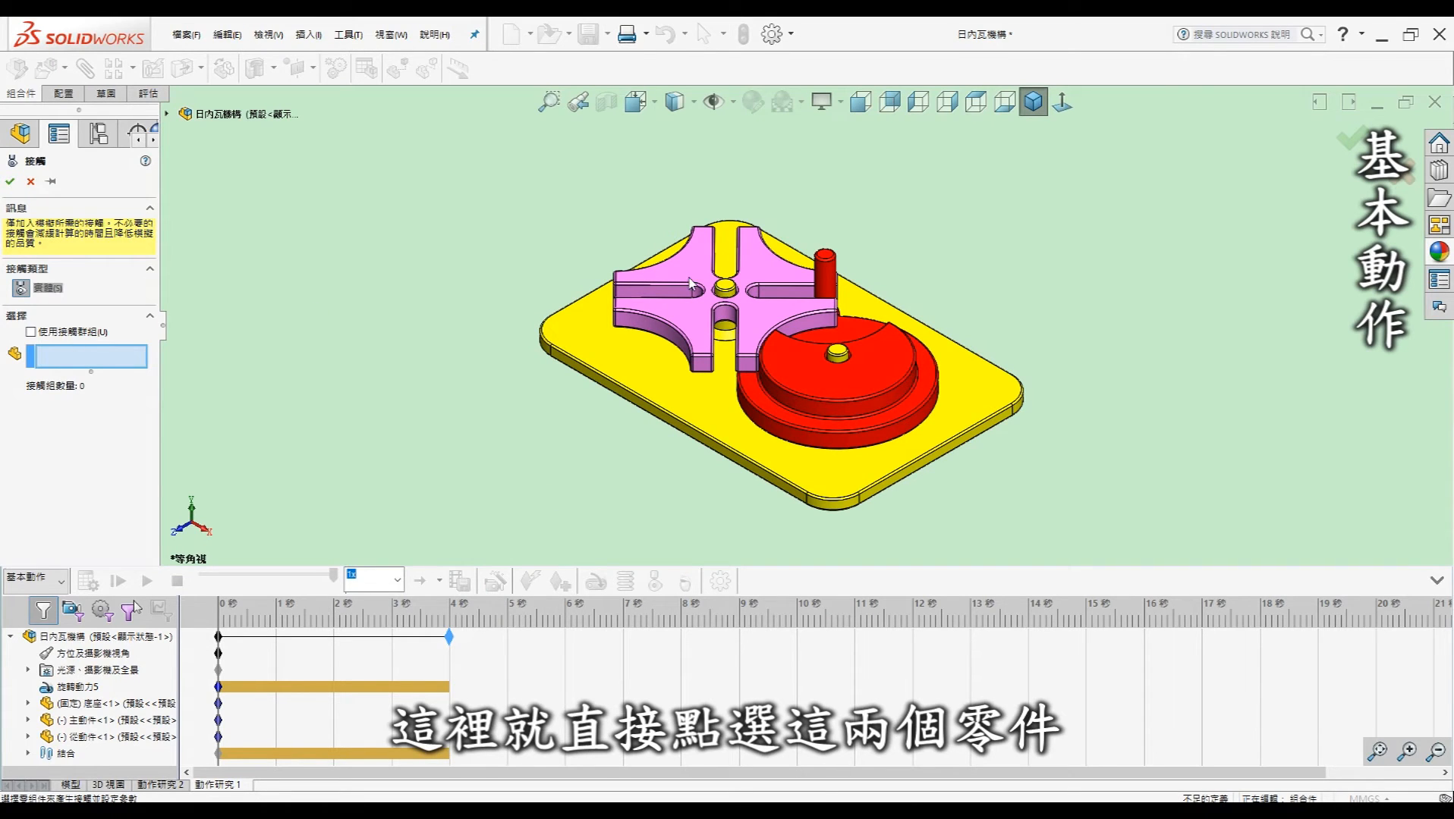
click(842, 412)
click(819, 394)
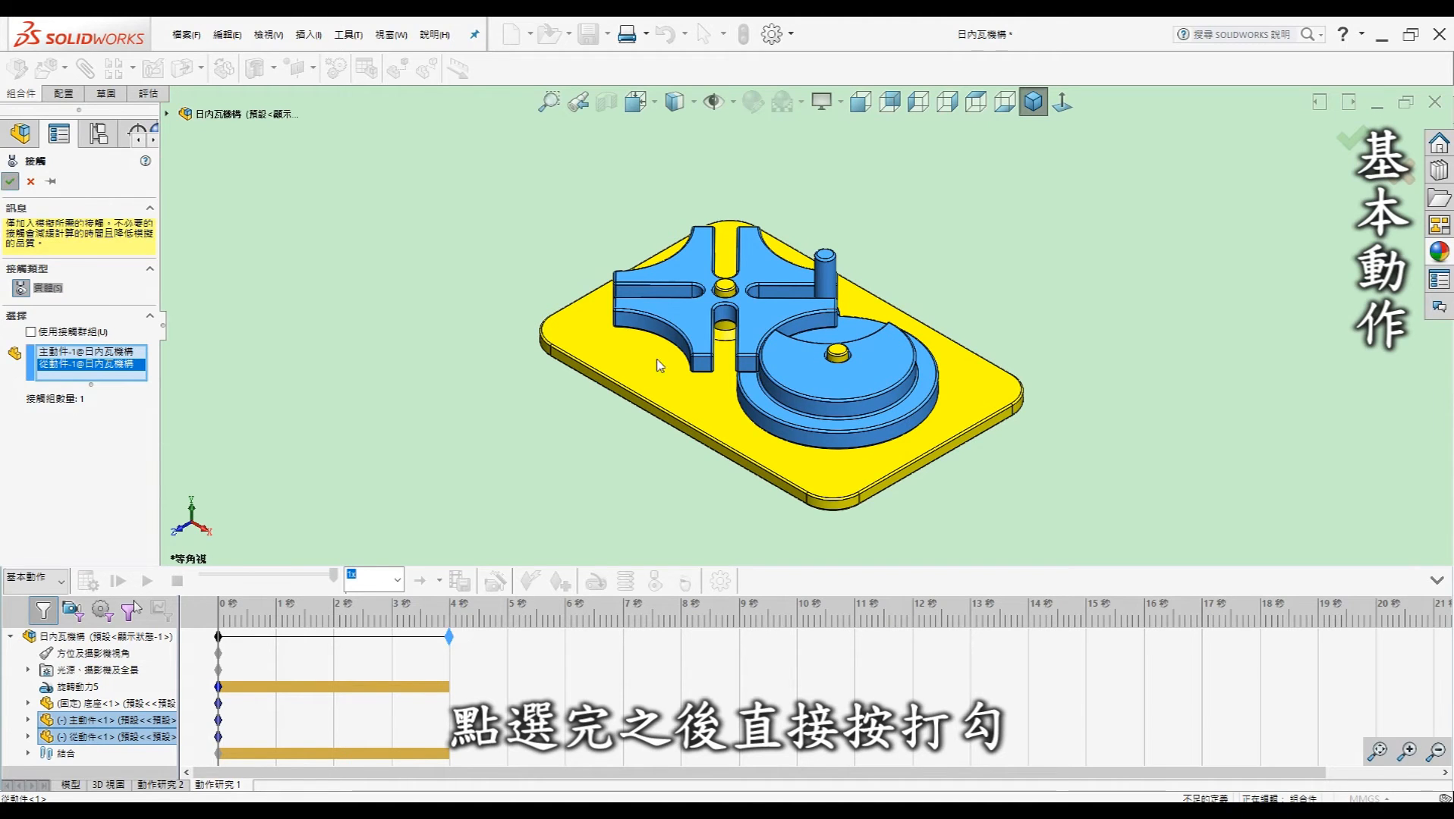
click(11, 181)
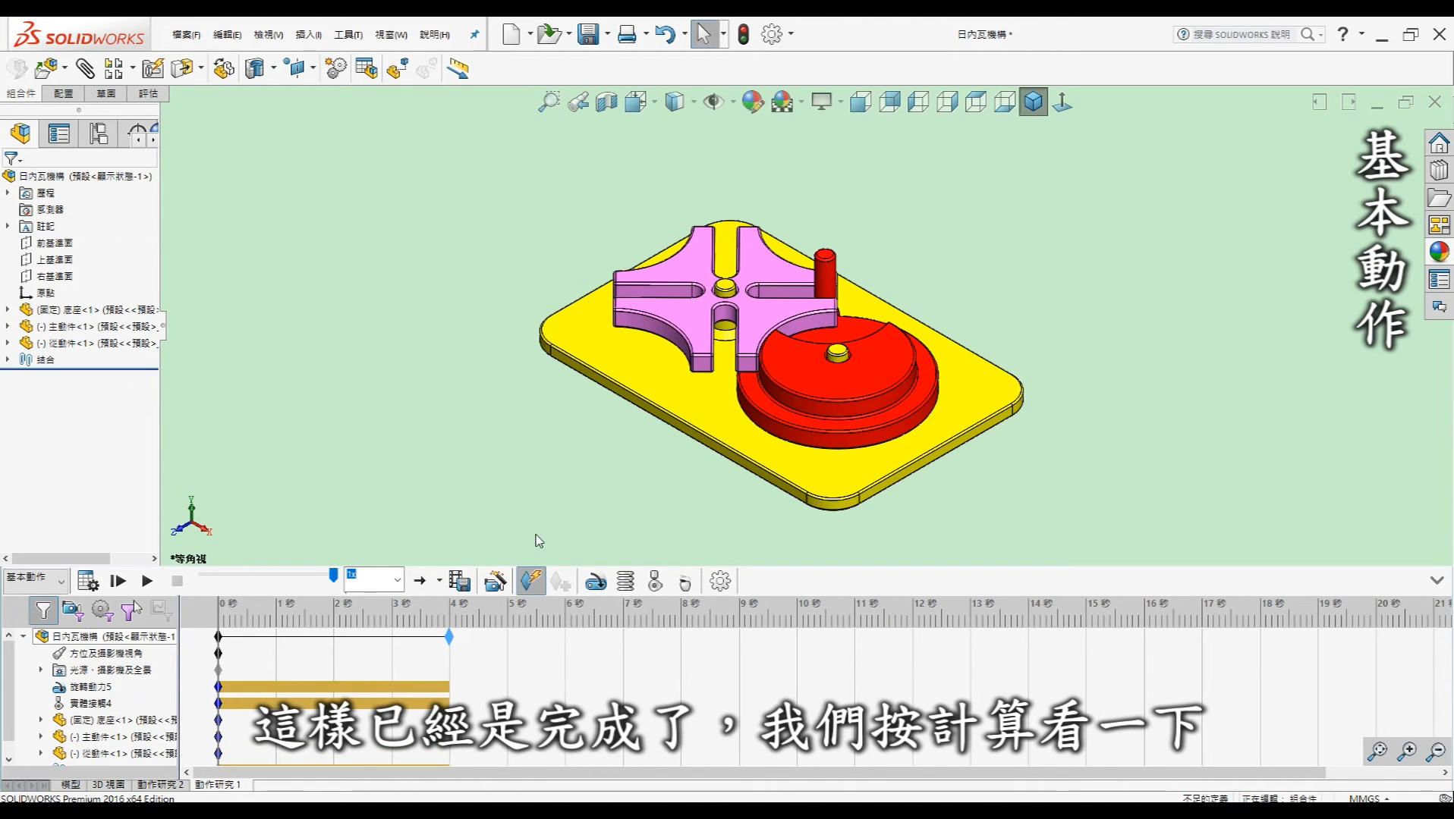
Calculate the new Basic Motion study with the motor and the contact.
click(88, 581)
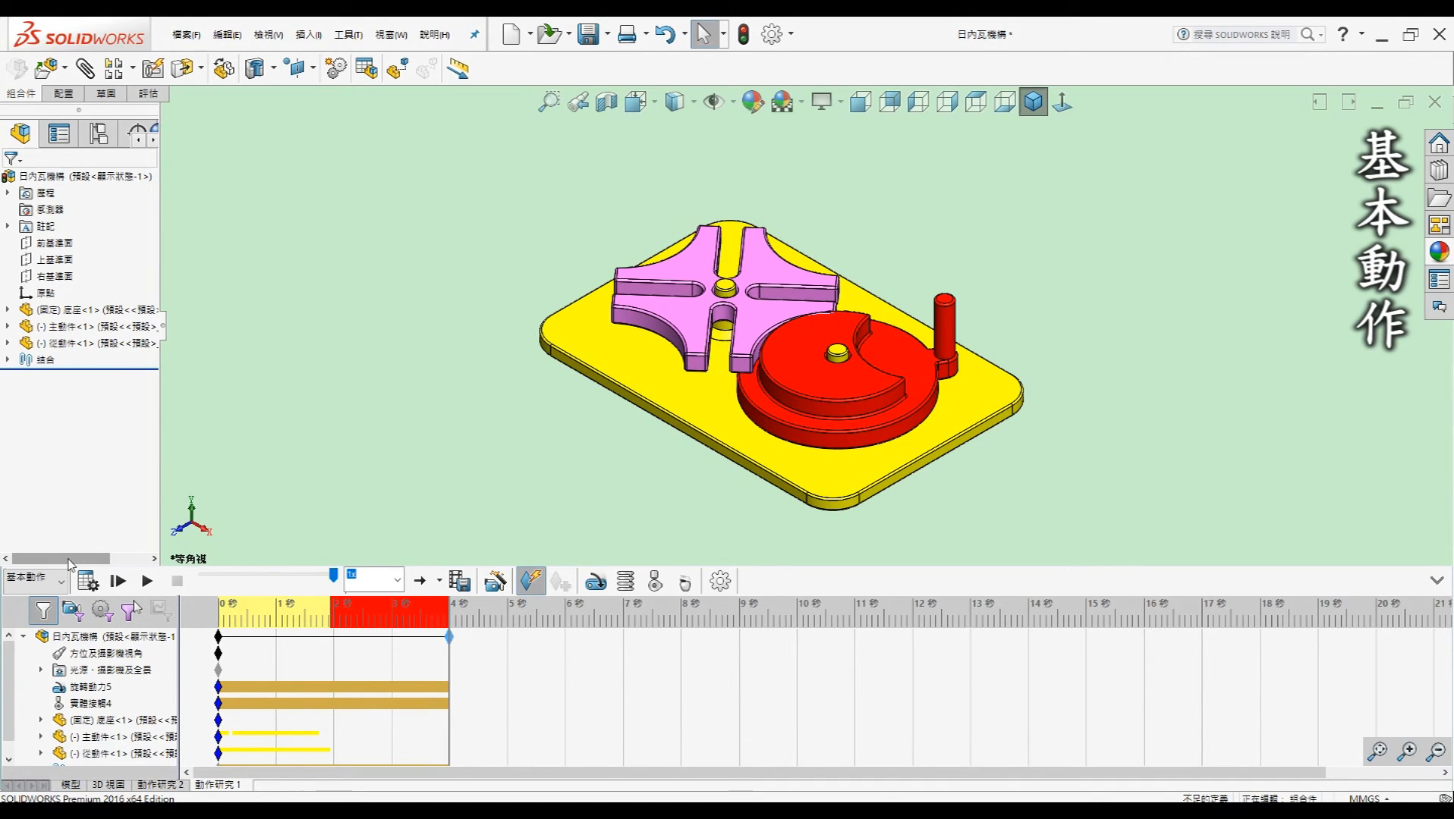
click(90, 582)
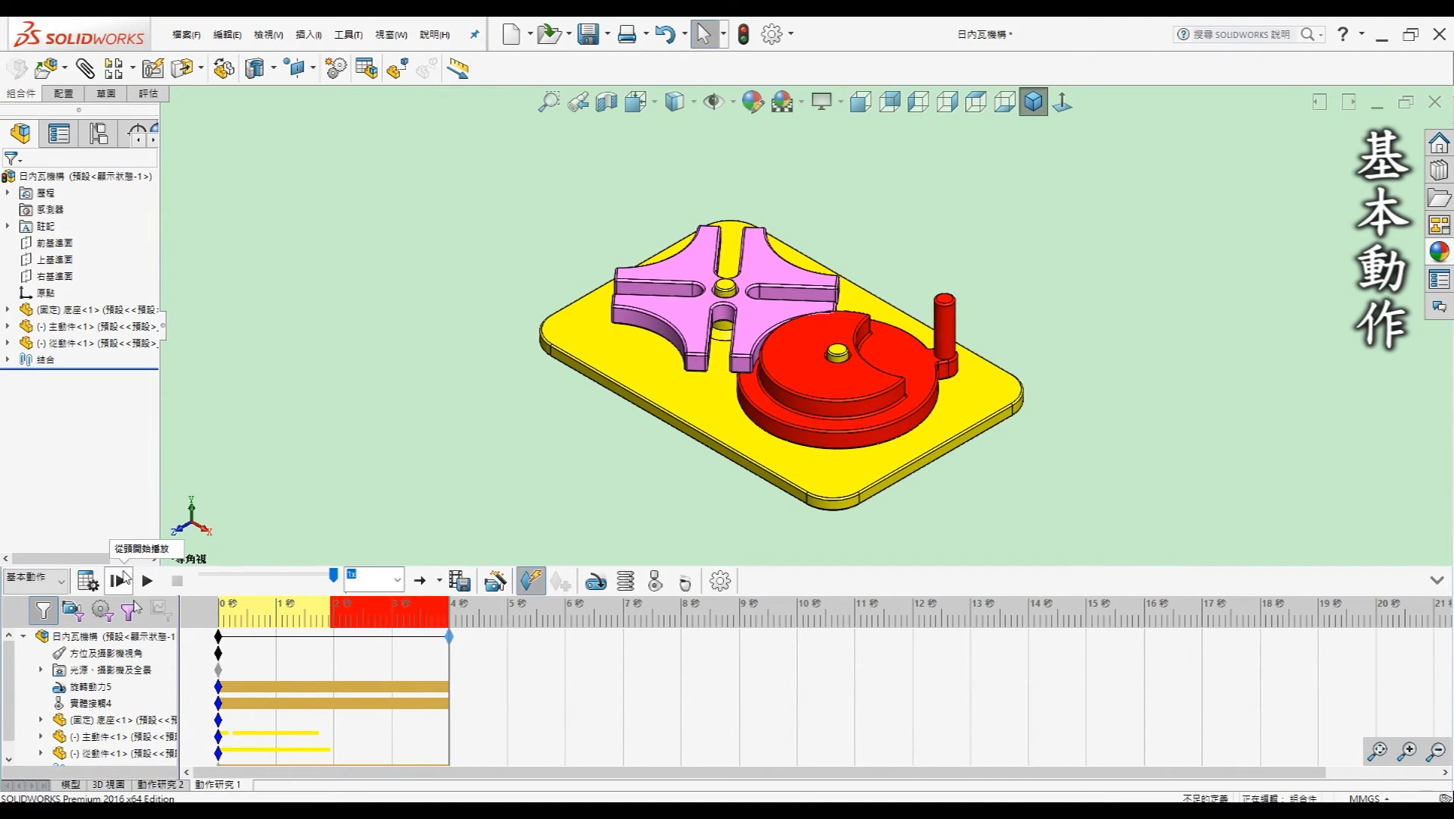
click(89, 582)
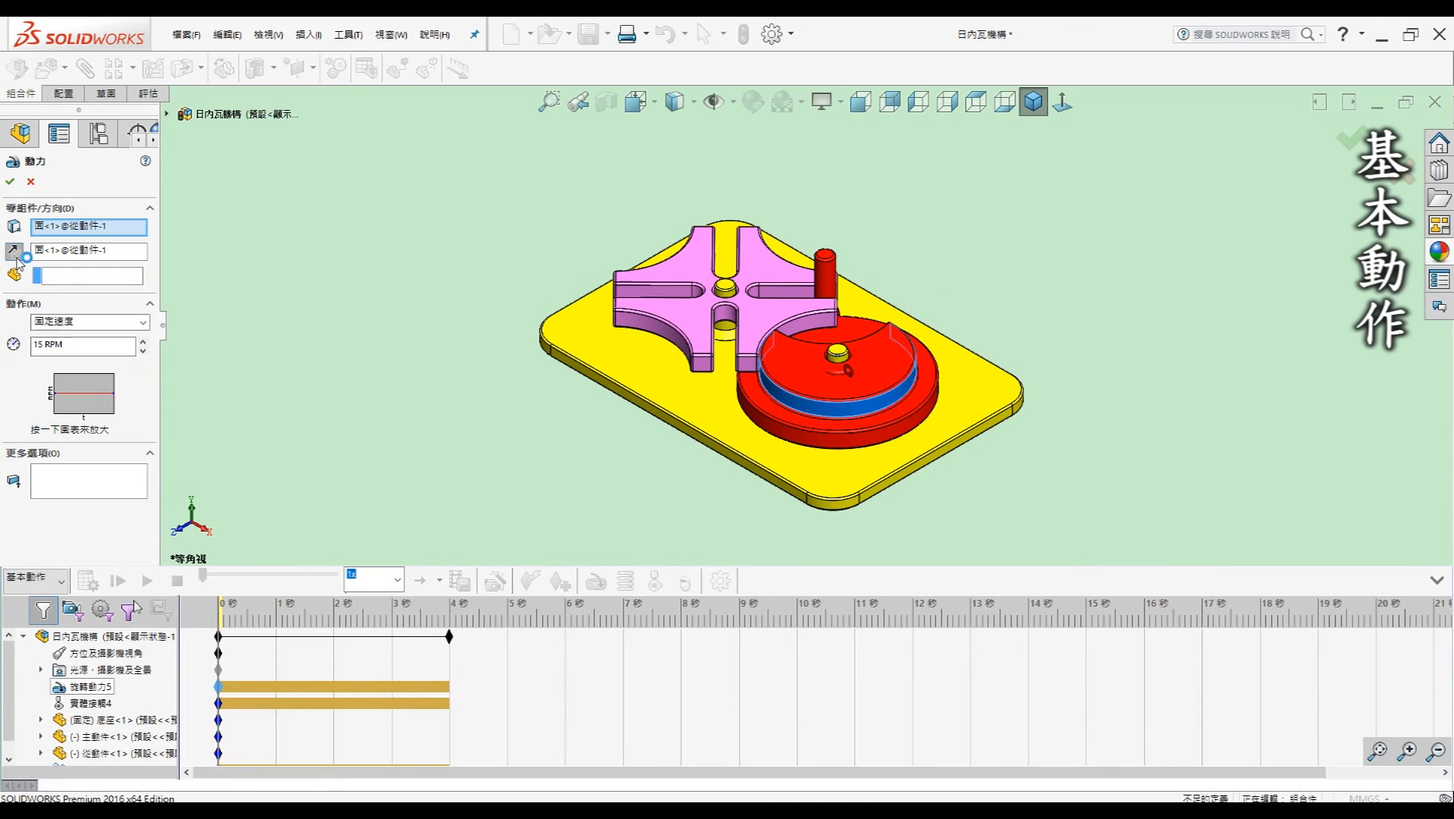
Reverse the direction of the red disc's rotary motor, then recalculate and play the study.
click(14, 252)
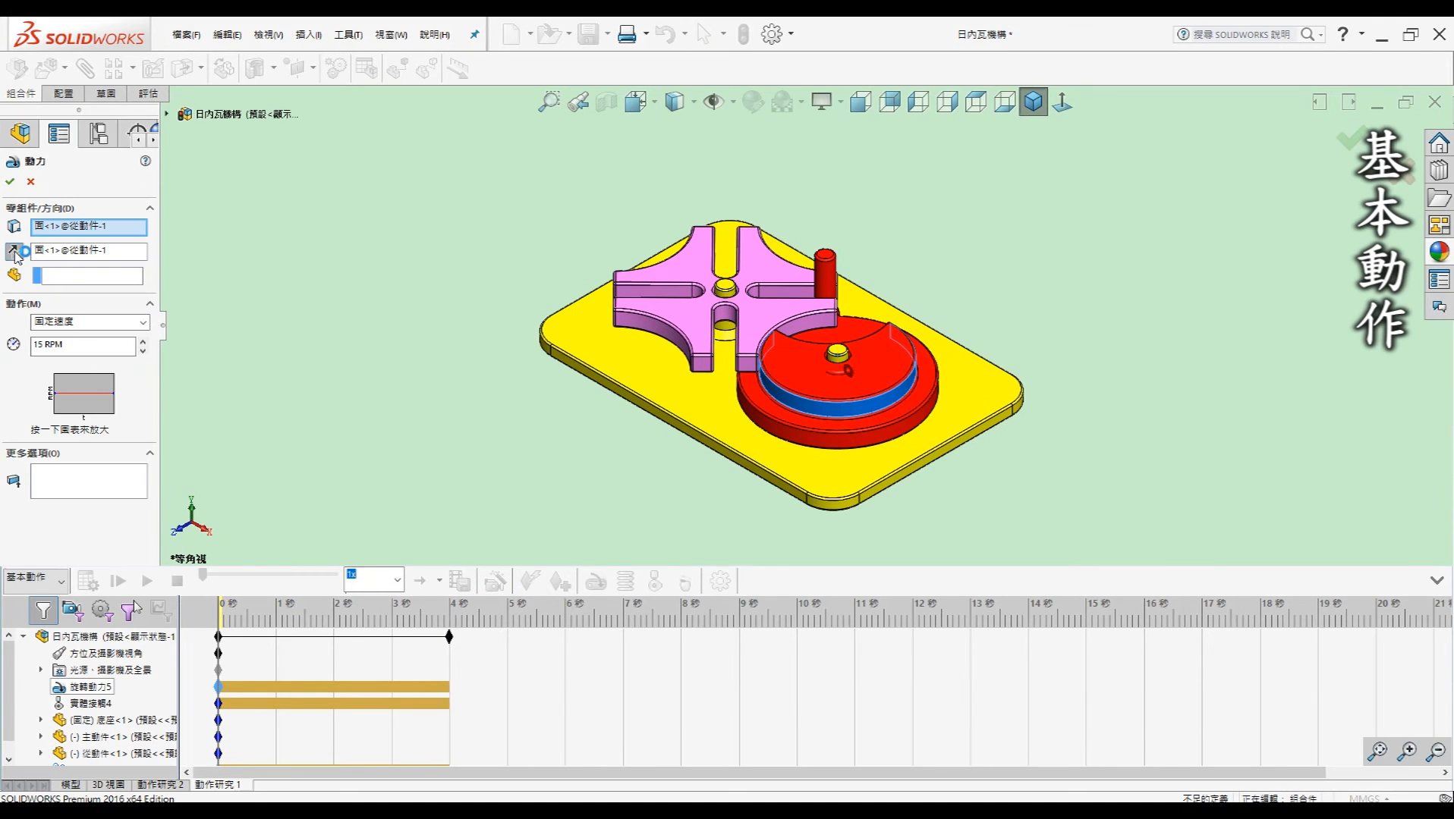
click(9, 181)
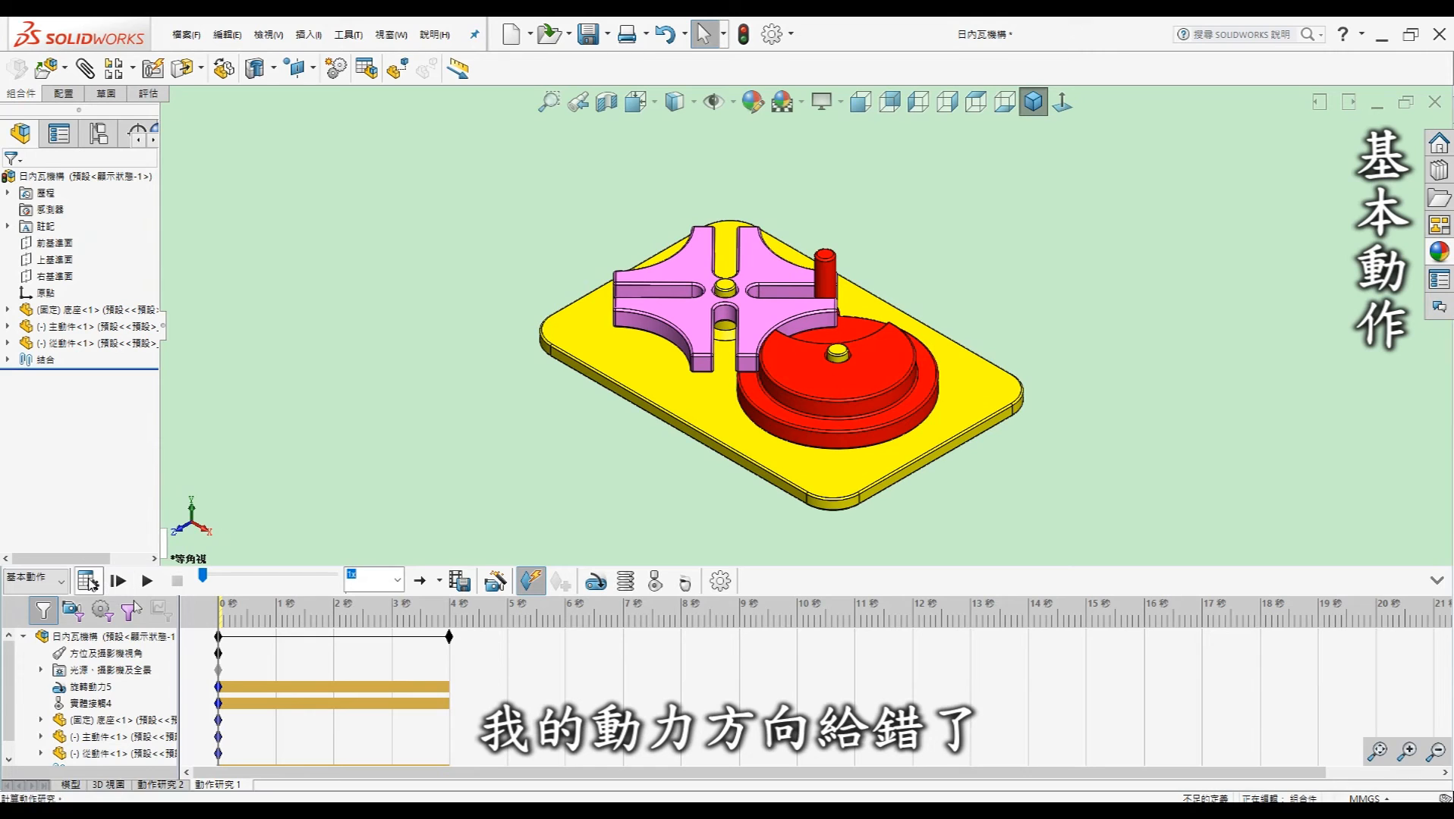
click(117, 582)
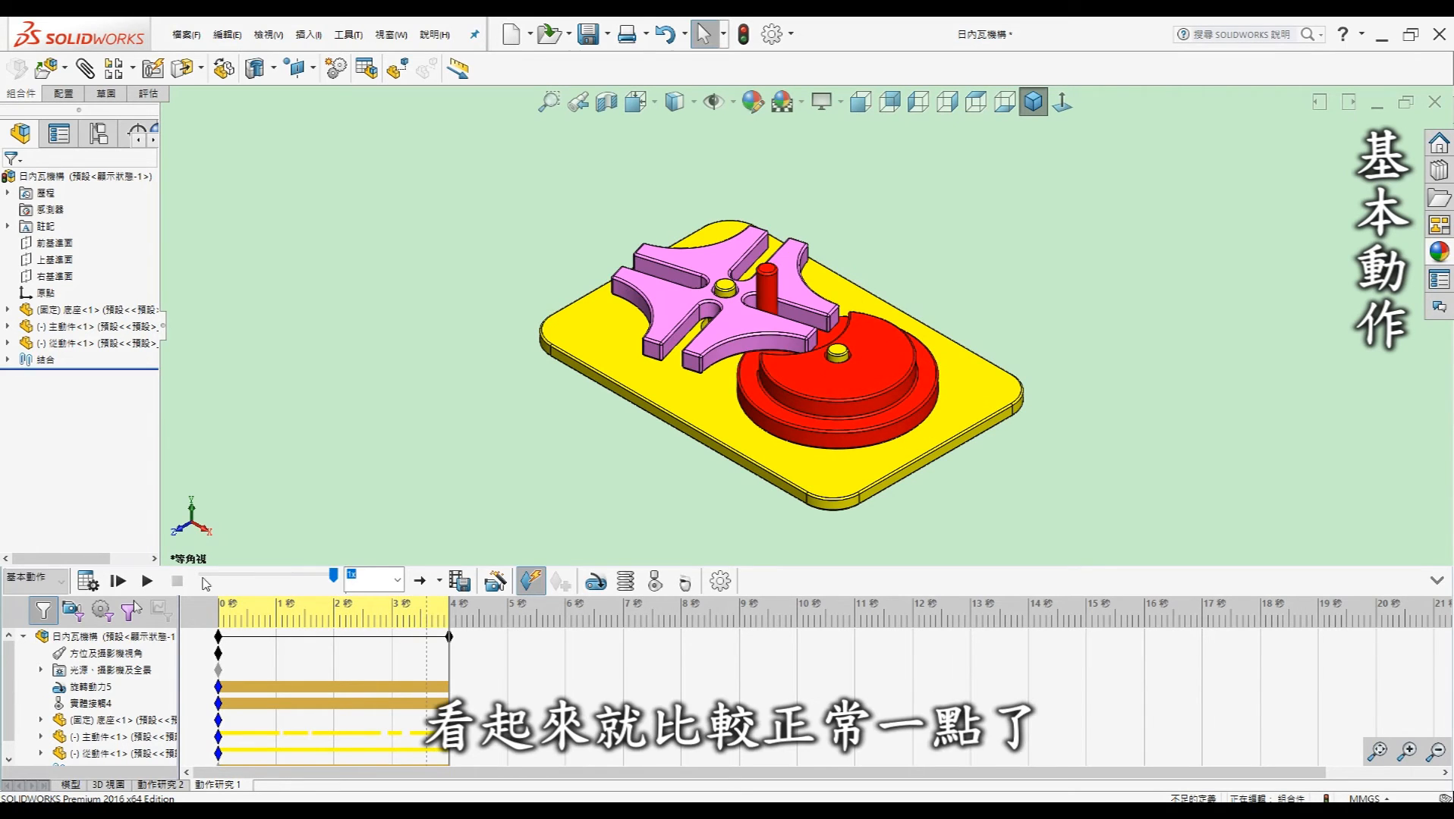
click(148, 581)
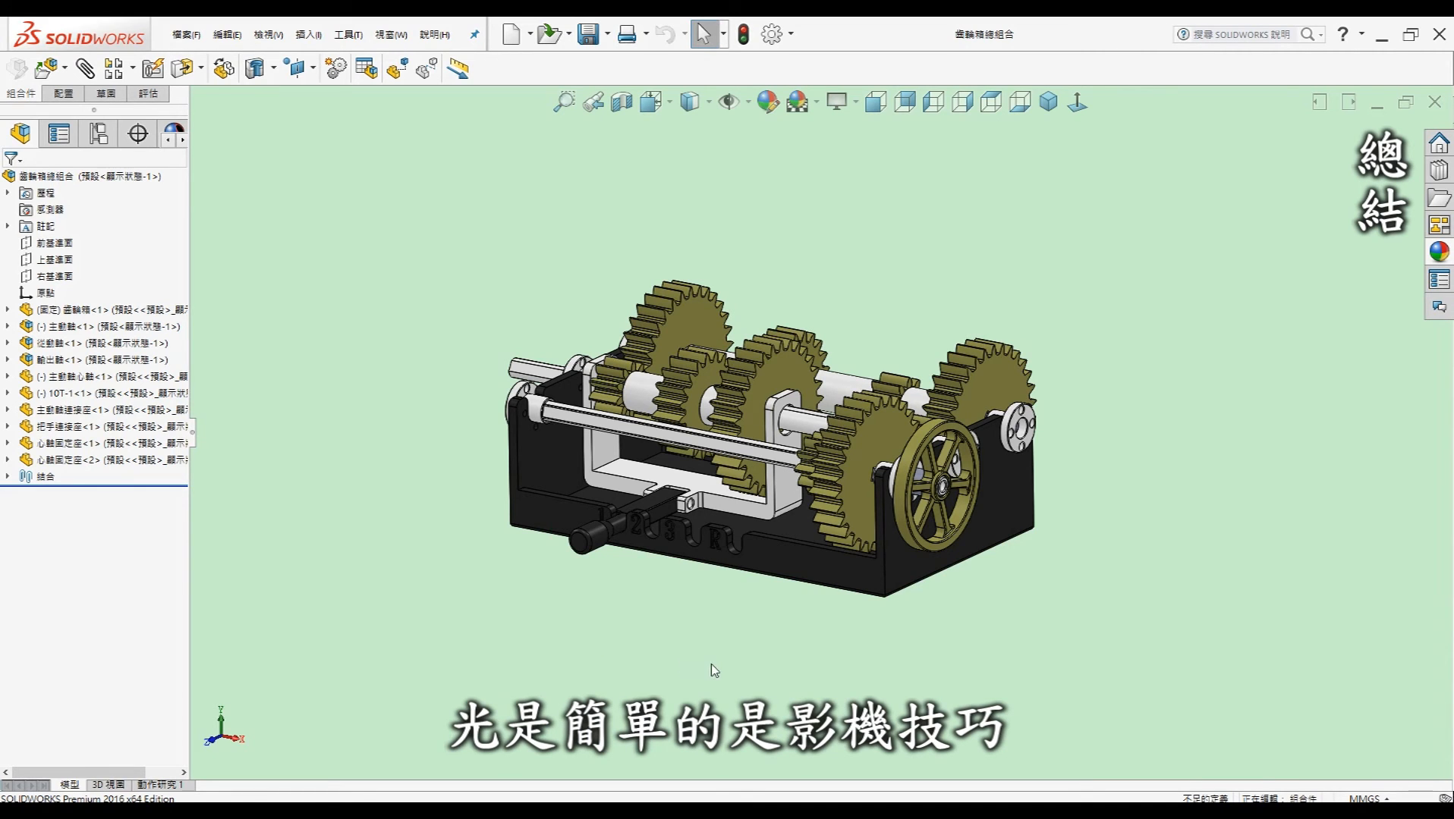
middle_drag(1063, 323, 880, 485)
middle_drag(701, 638, 994, 634)
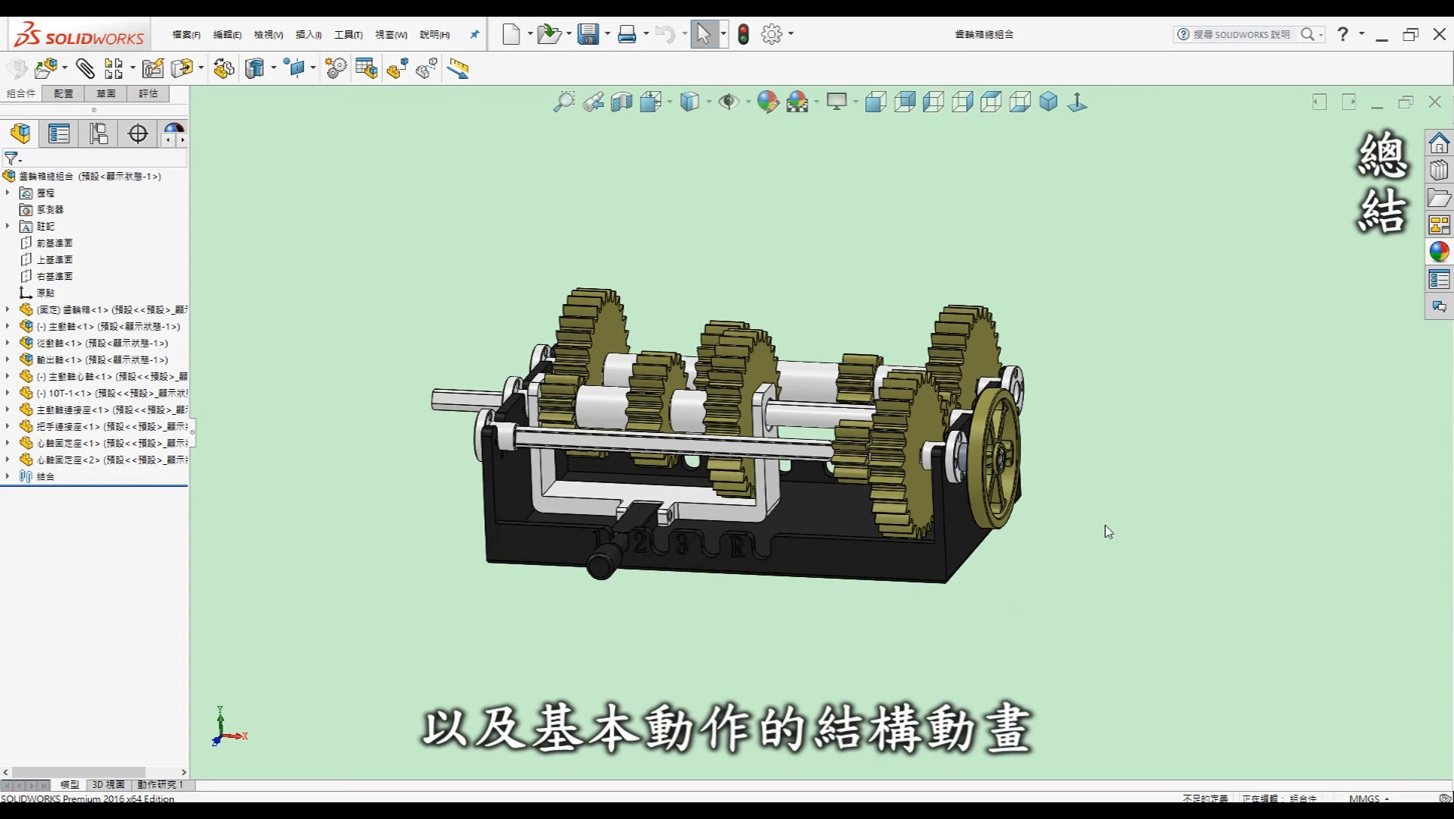
middle_drag(1104, 529, 1115, 586)
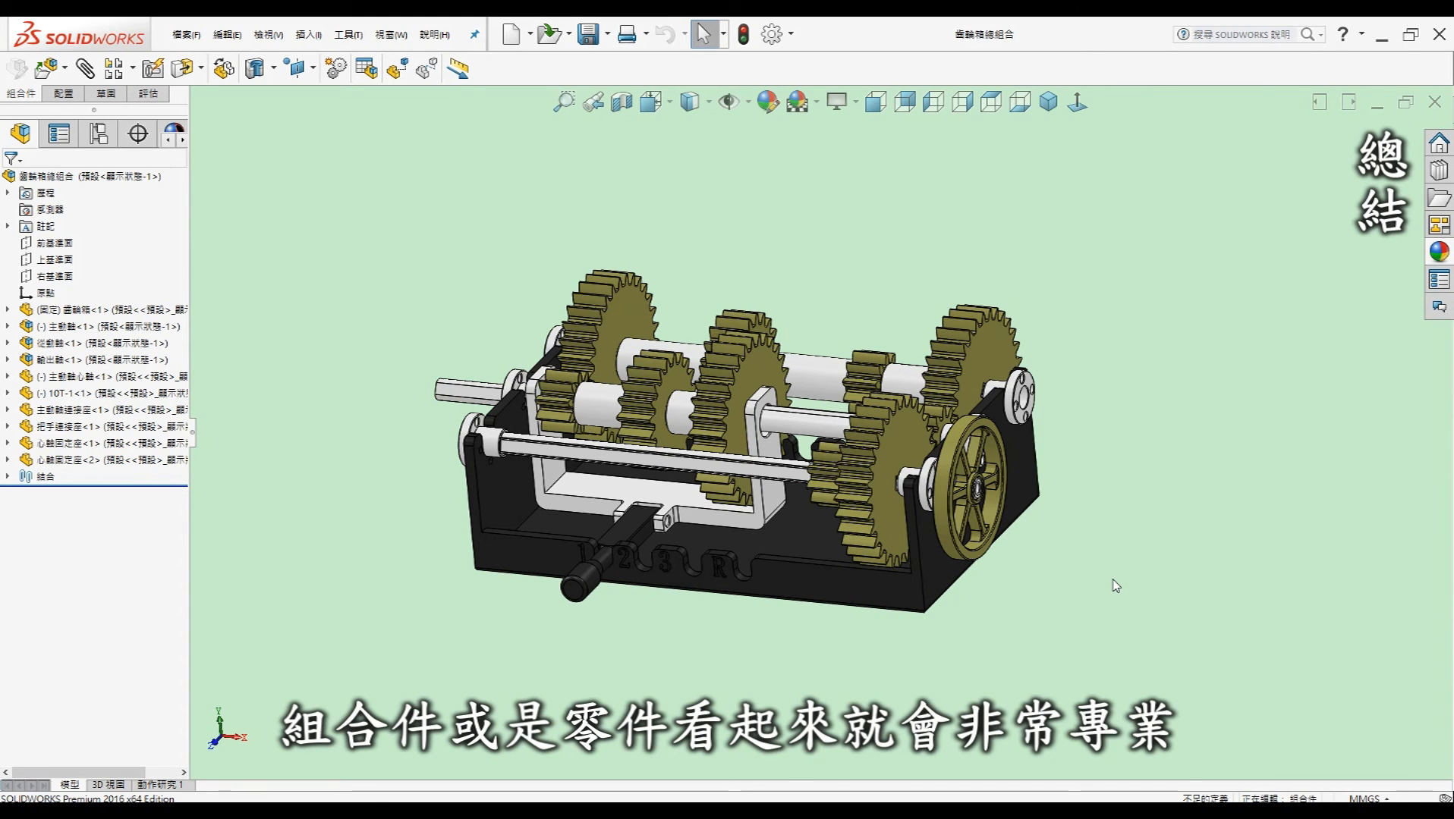
middle_drag(361, 431, 368, 456)
scroll(714, 425, up, 1)
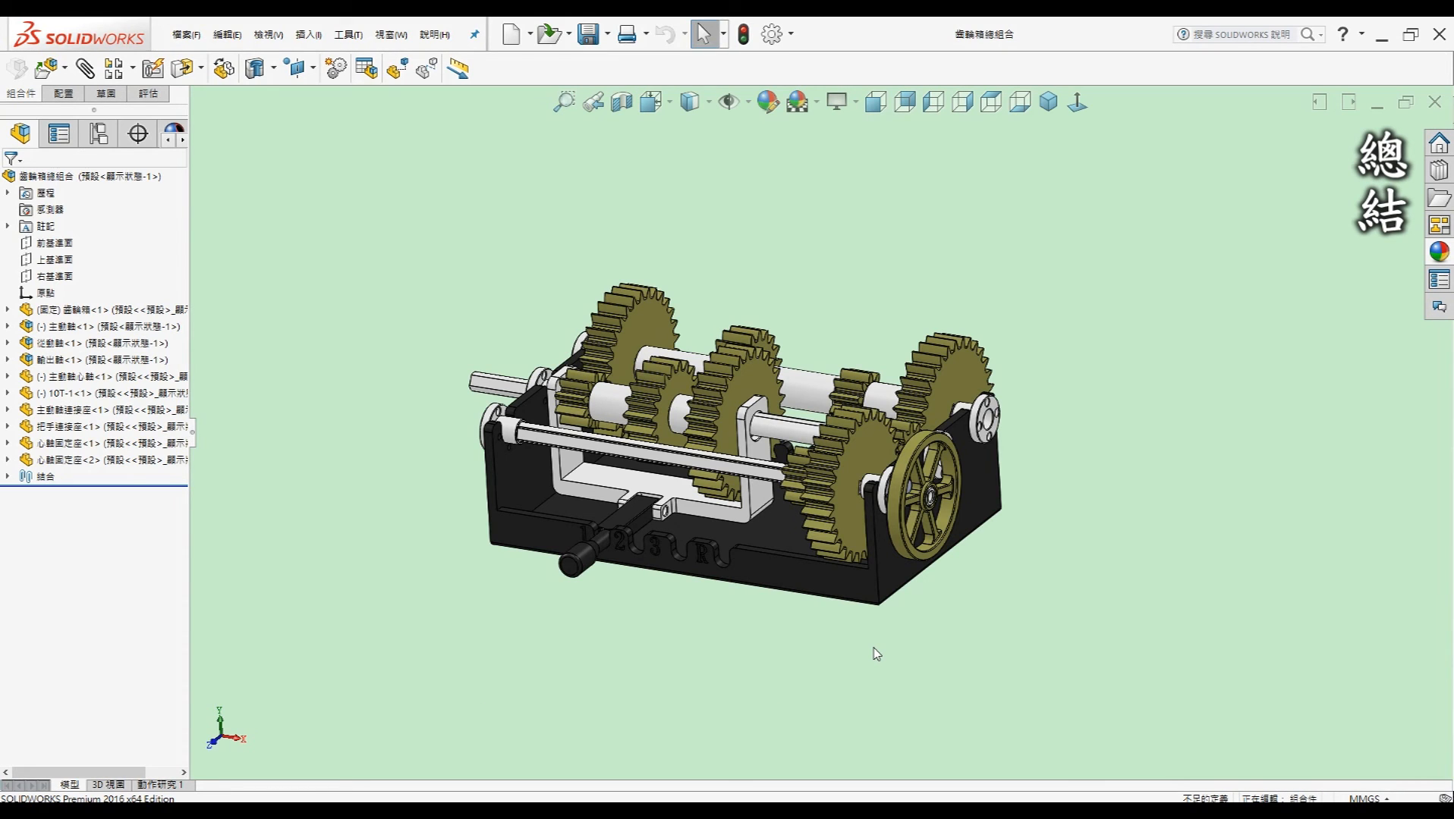
middle_drag(805, 633, 790, 631)
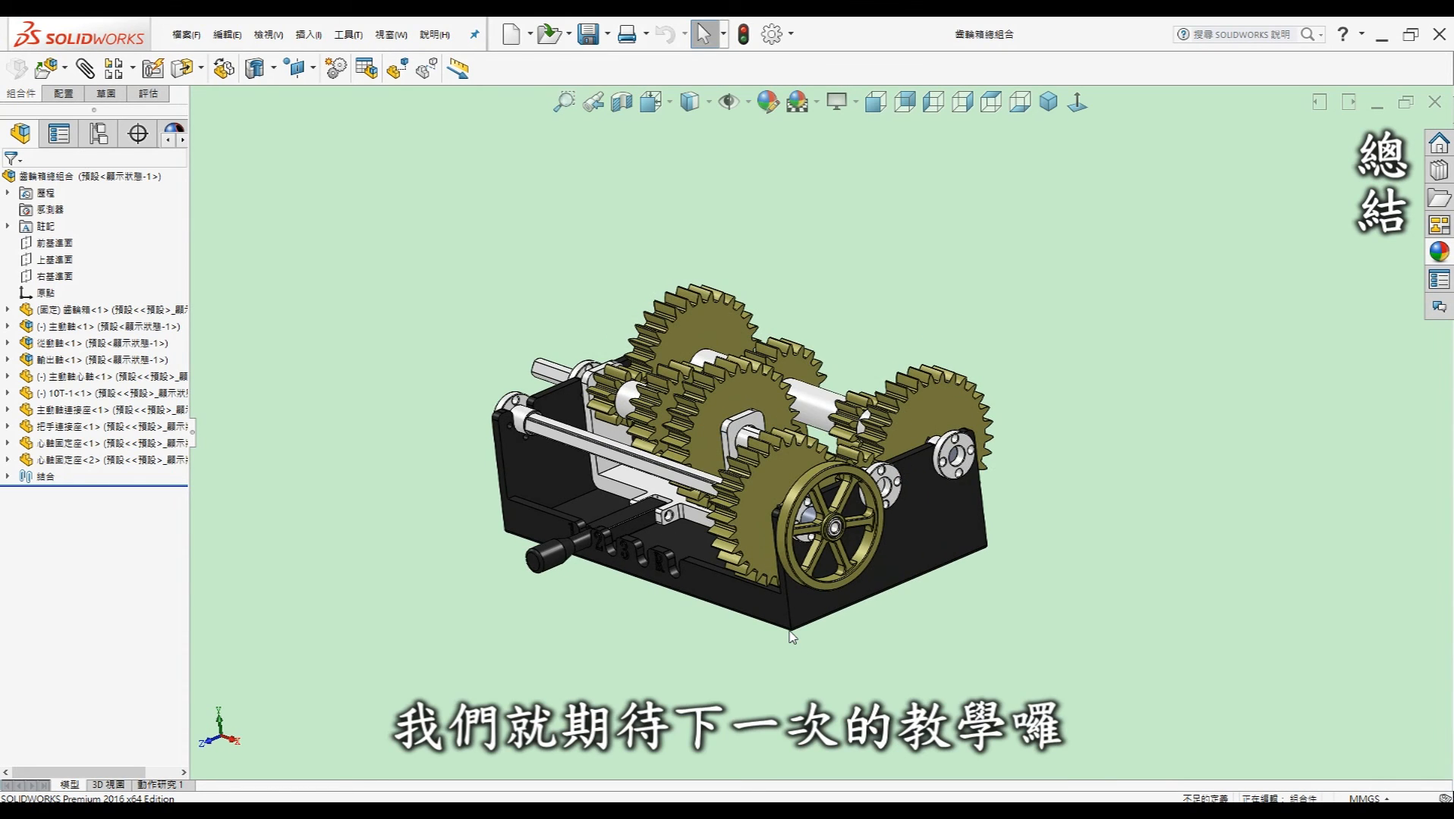